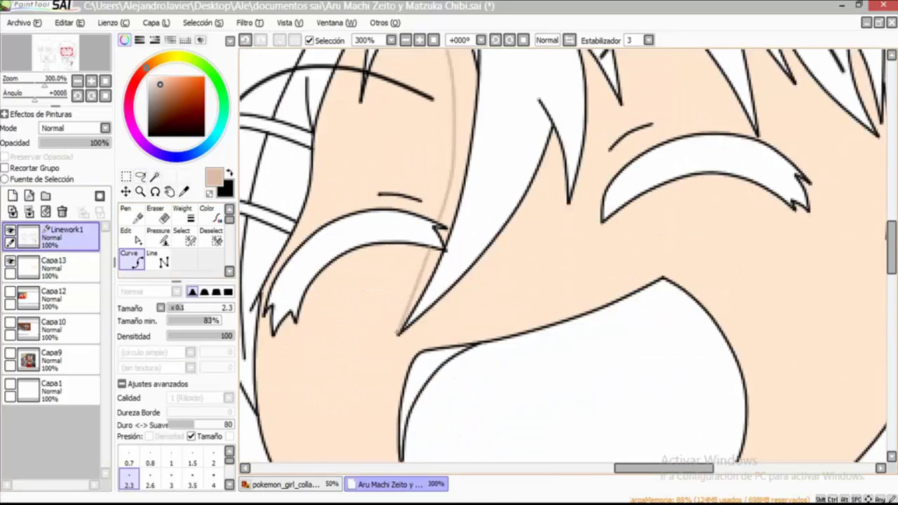
- Draw skin-shadow boundary curves beneath the fringe strands and above both closed eyes on the Linework1 layer
drag(407, 187, 477, 270)
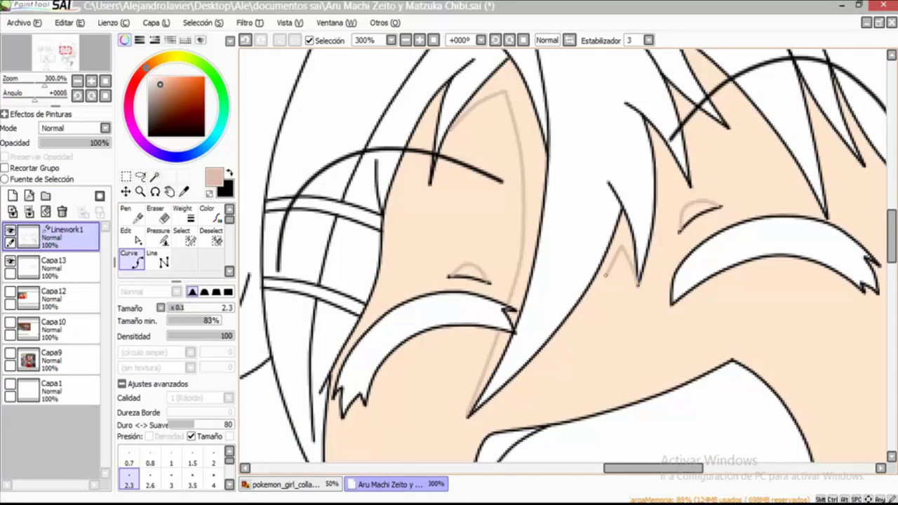
drag(604, 275, 589, 340)
scroll(590, 273, right, 4)
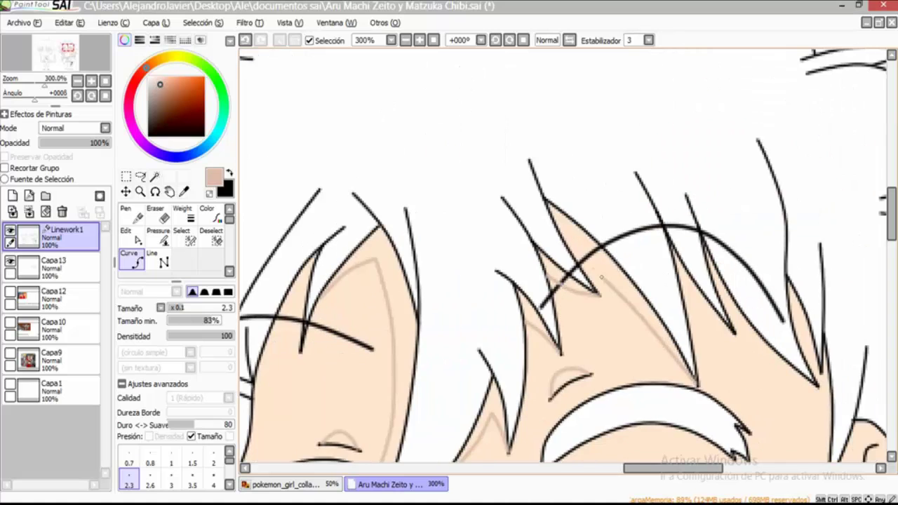
scroll(563, 255, down, 6)
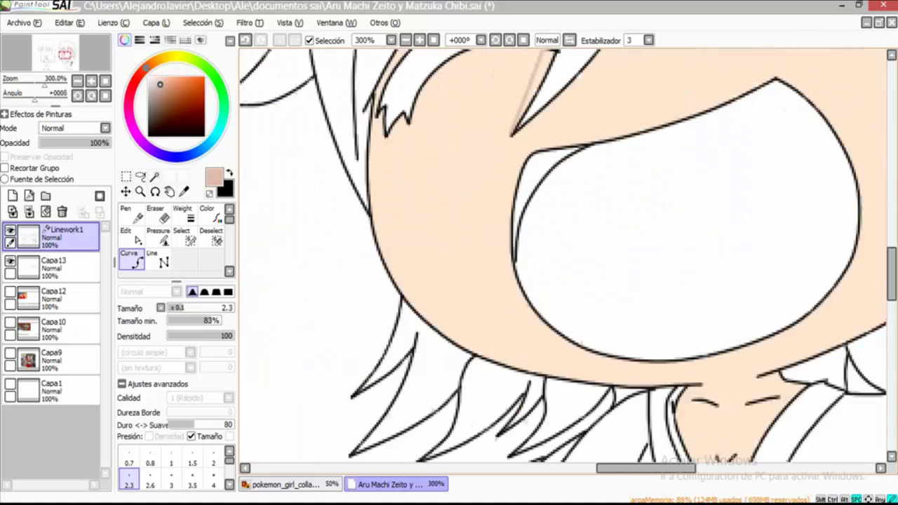
- Draw shadow boundary curves along the chin and jaw and up the side of the face to the hair
scroll(701, 337, right, 3)
click(745, 339)
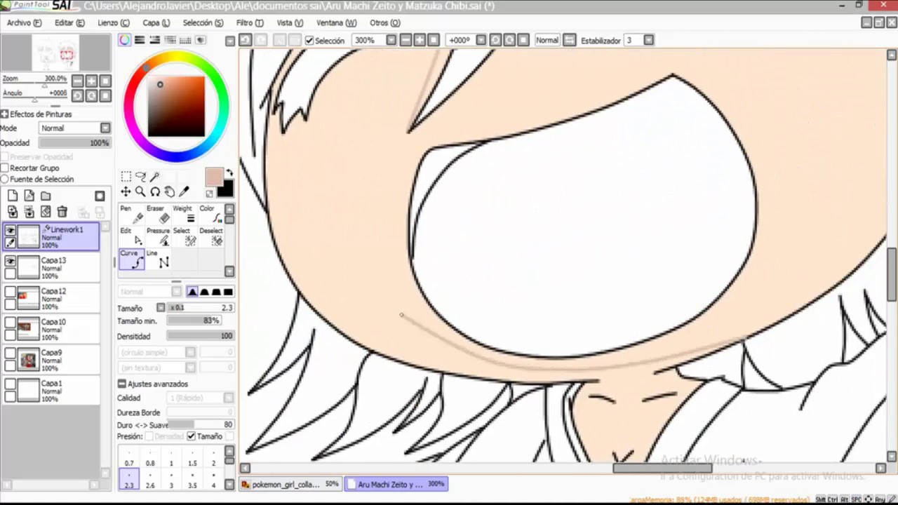
scroll(401, 315, up, 5)
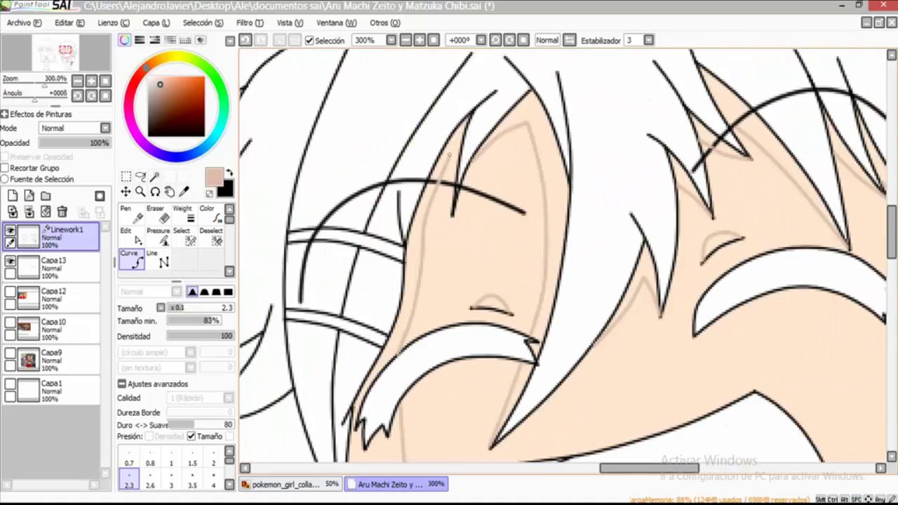
key(e)
scroll(607, 229, up, 2)
scroll(607, 230, right, 1)
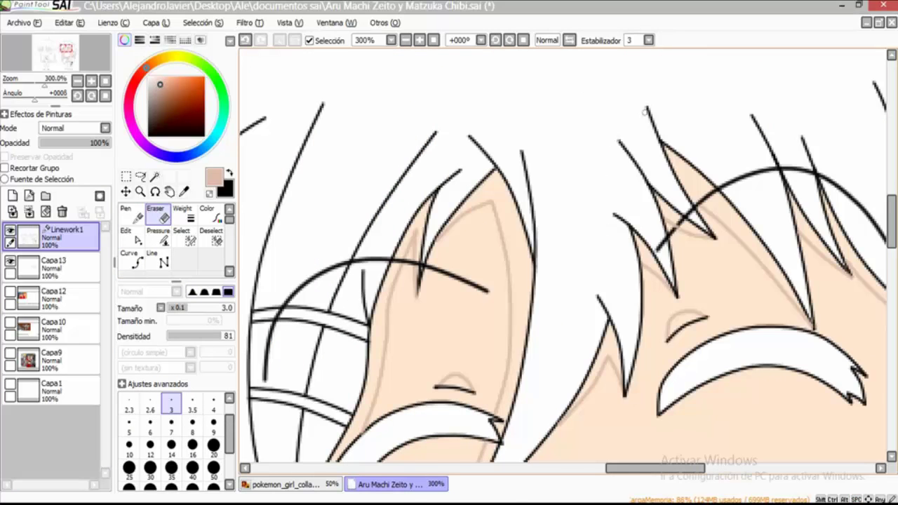
- Draw shadow boundary curves on the neck, chest and the raised hand holding the bottle
scroll(644, 111, down, 6)
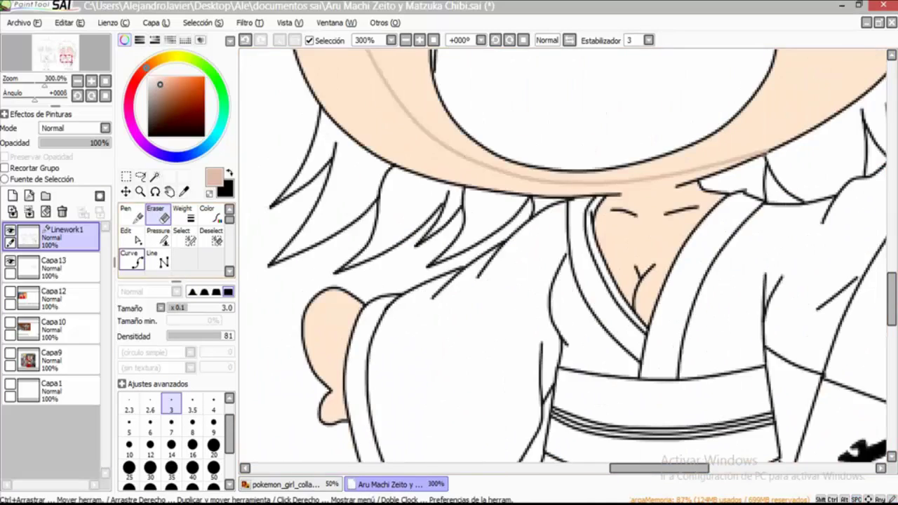
key(e)
scroll(561, 260, right, 5)
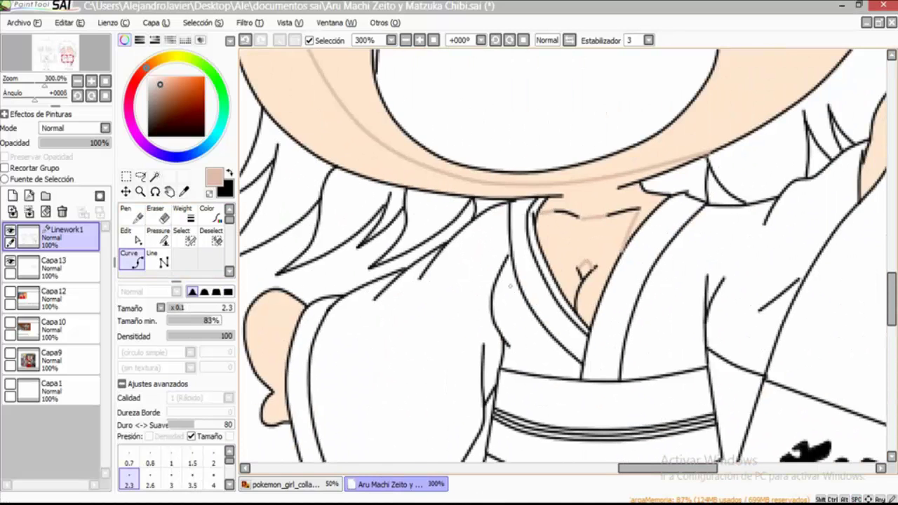
scroll(561, 260, up, 1)
scroll(562, 260, up, 3)
scroll(561, 260, right, 2)
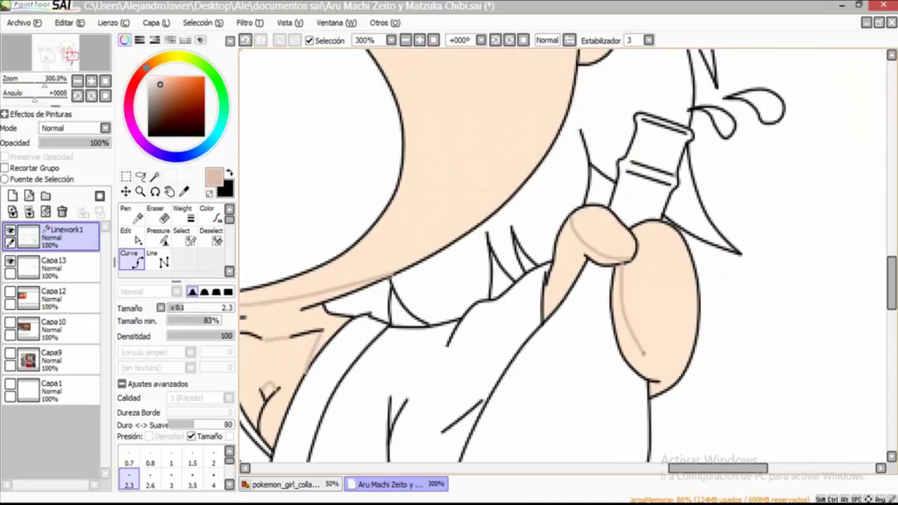
- Select the enclosed shadow areas of the face, ear, neck and hands with the magic wand on Linework1
key(minus)
key(w)
click(323, 266)
click(663, 330)
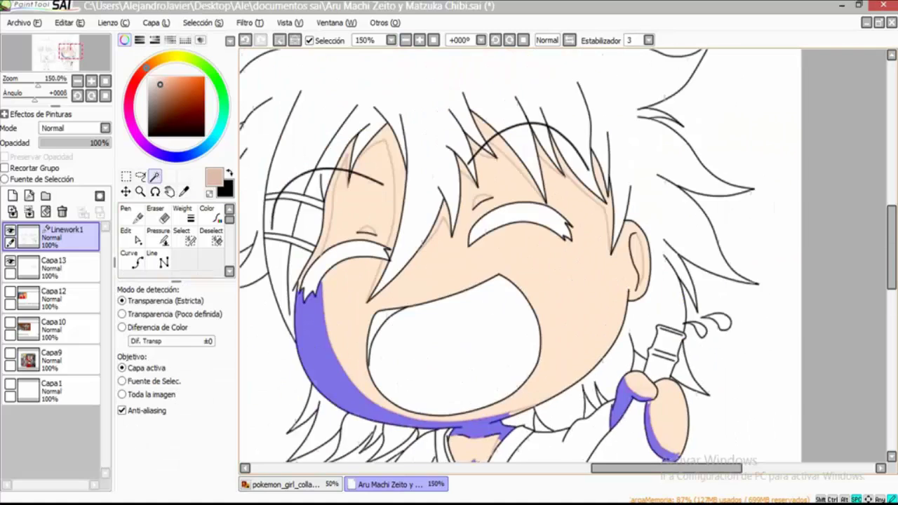
click(583, 203)
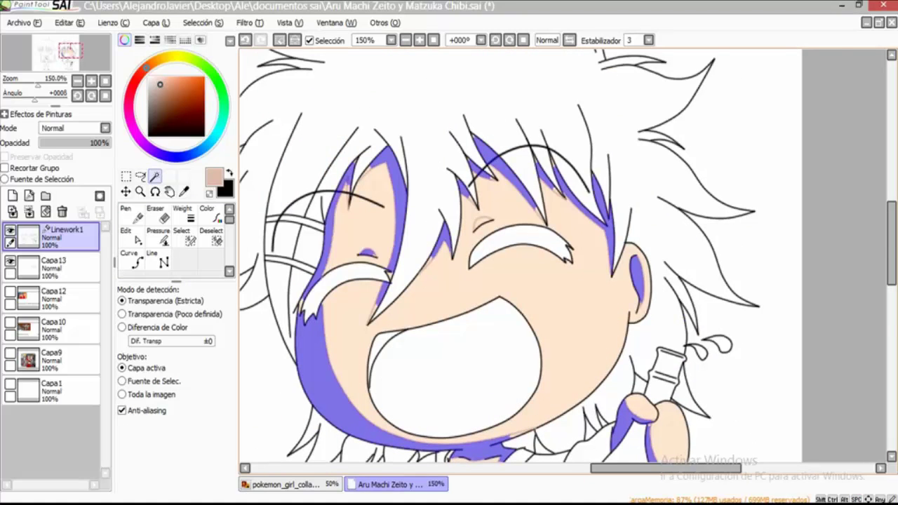
- Paint the selected skin areas with the darker skin tone on the Capa13 layer, using a size 500 brush
scroll(491, 267, down, 3)
scroll(491, 266, up, 2)
click(52, 266)
key(b)
drag(491, 211, 571, 281)
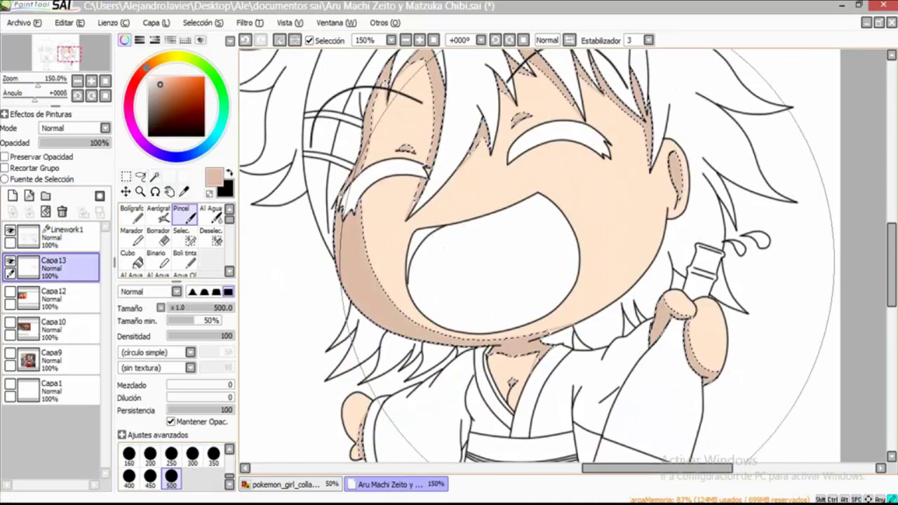
- Clear the selection and clean up the shadow guide lines around the sleeve, neck and collar on Linework1
scroll(540, 260, down, 2)
scroll(540, 259, up, 3)
scroll(540, 259, down, 2)
click(63, 235)
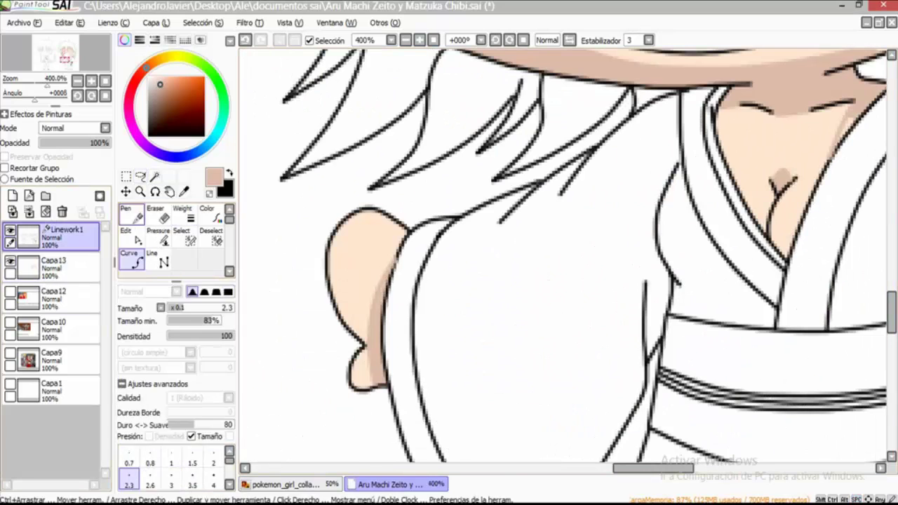
key(e)
scroll(586, 228, up, 2)
scroll(585, 228, right, 3)
scroll(552, 151, right, 3)
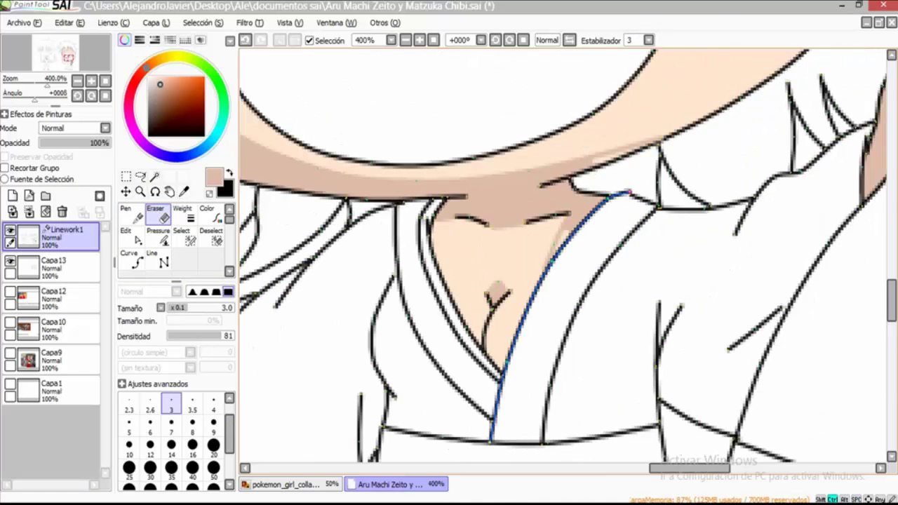
scroll(551, 151, up, 2)
scroll(562, 259, left, 4)
- Touch up the shadow edges along the jaw, neck and lowered hand on Capa13 with a size 3 brush
key(b)
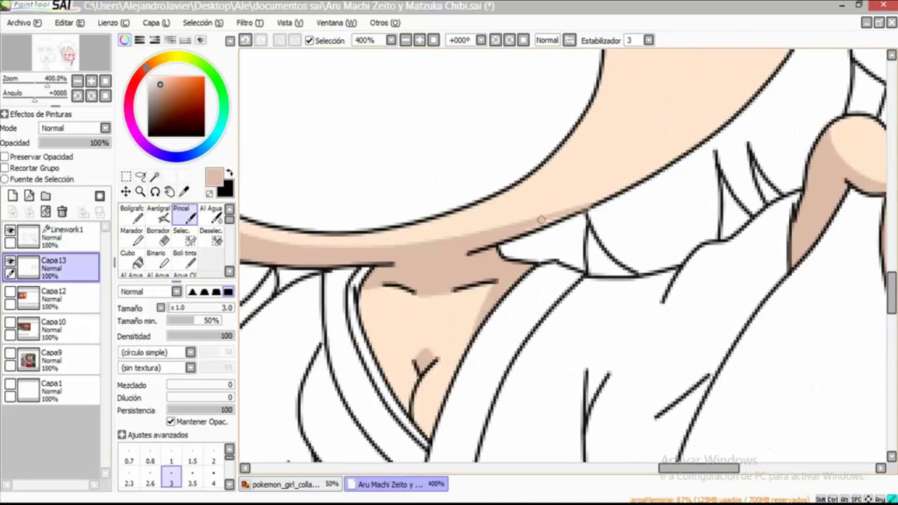
scroll(561, 260, up, 3)
scroll(562, 260, left, 3)
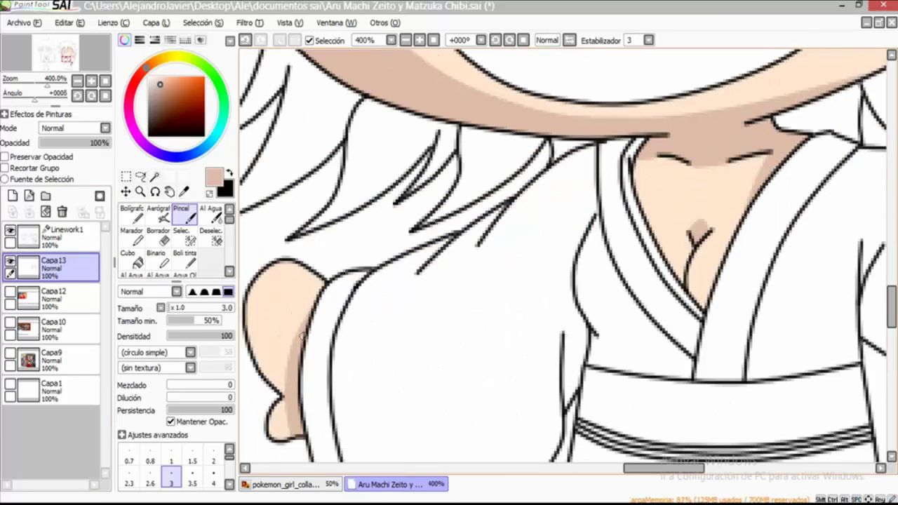
scroll(561, 259, up, 3)
scroll(561, 259, right, 1)
- Erase stray shadow colour around the closed eye beside the hair bands with a size 3 eraser
key(e)
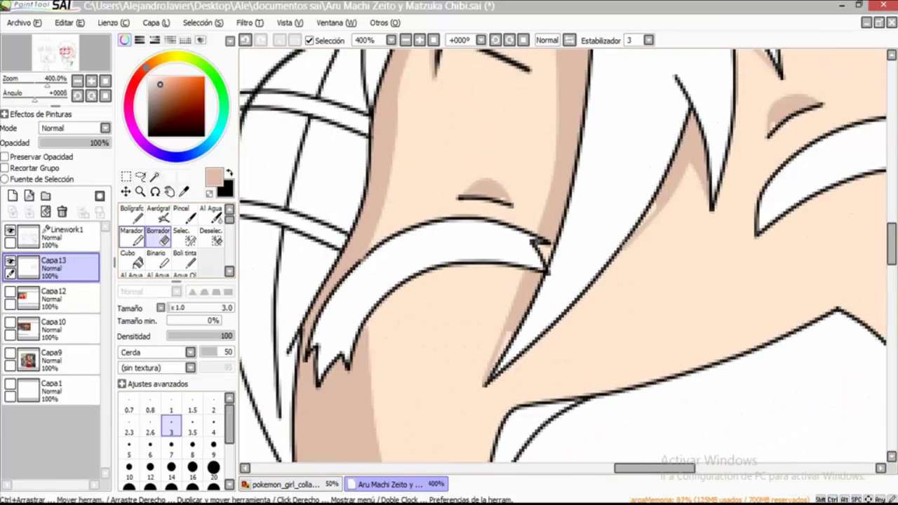
key(Page_Up)
scroll(561, 259, up, 2)
key(Page_Down)
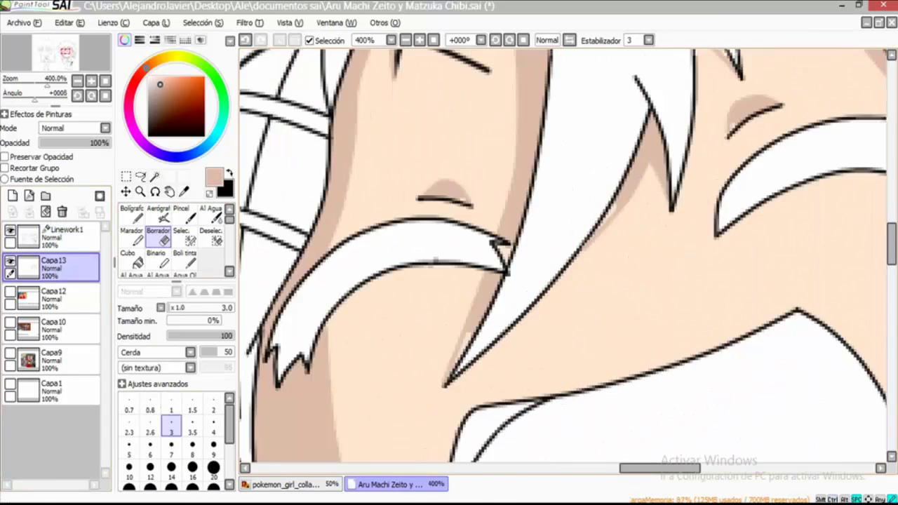
scroll(561, 259, down, 2)
- Fill gaps in the skin shadow along the hair strands and fringe tips with the size 3 brush
key(b)
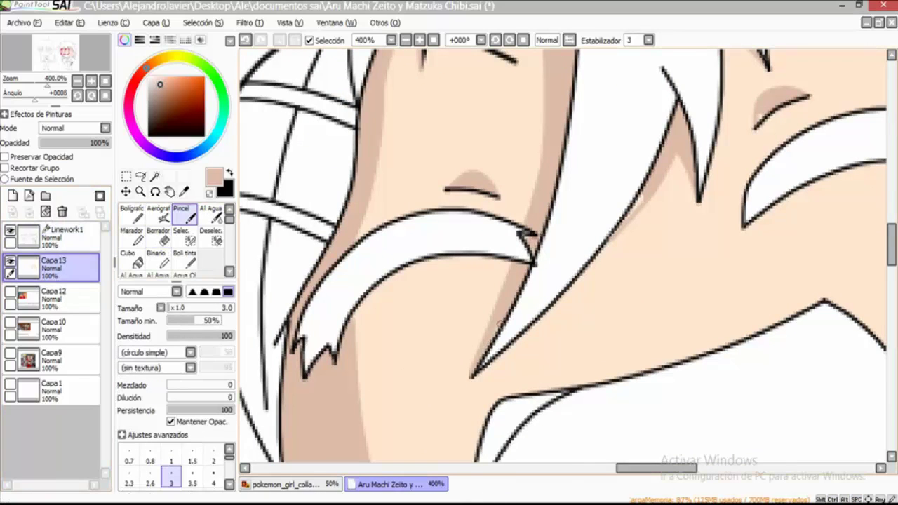
scroll(562, 259, up, 2)
key(Page_Up)
key(Page_Down)
scroll(561, 260, down, 1)
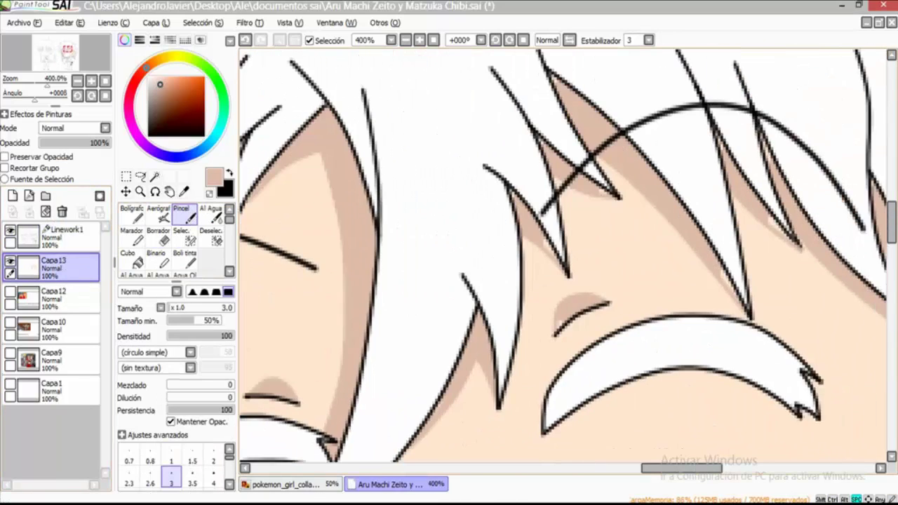
scroll(561, 260, down, 1)
scroll(562, 260, up, 1)
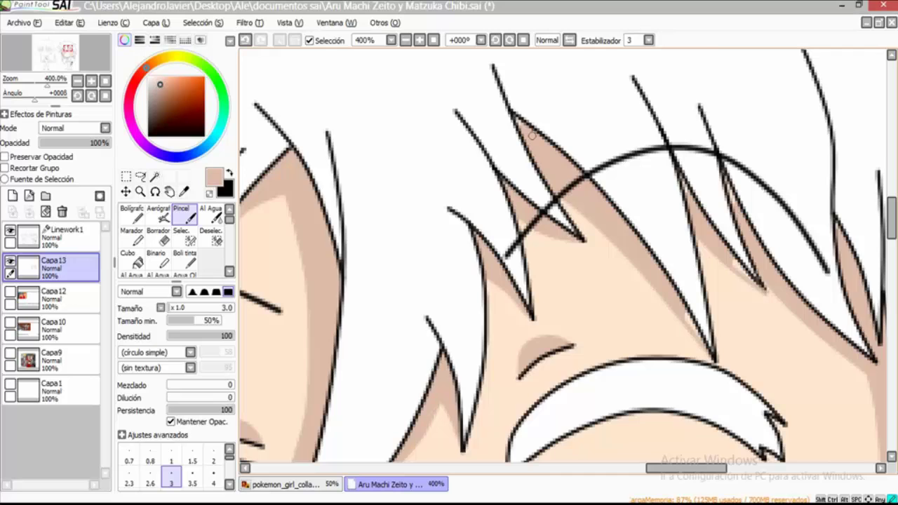
- Touch up the shadow inside the ear and beside the kimono collar on the neck with the size 3 brush
scroll(533, 137, down, 6)
scroll(629, 314, right, 3)
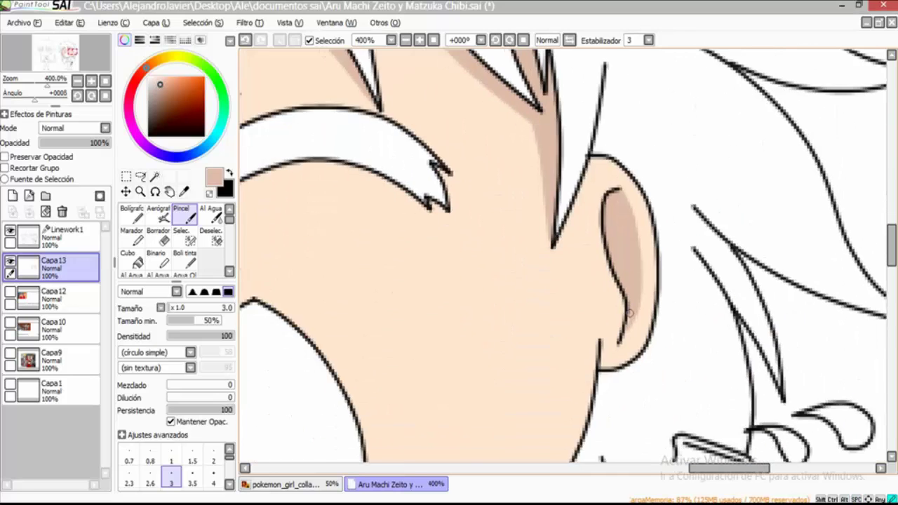
scroll(629, 314, down, 8)
scroll(395, 309, left, 2)
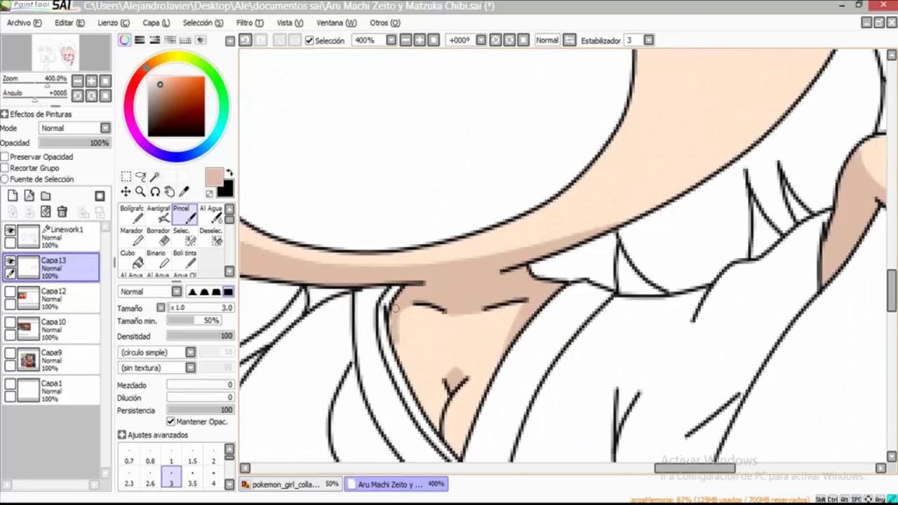
scroll(443, 296, up, 8)
scroll(443, 296, right, 3)
scroll(616, 420, left, 1)
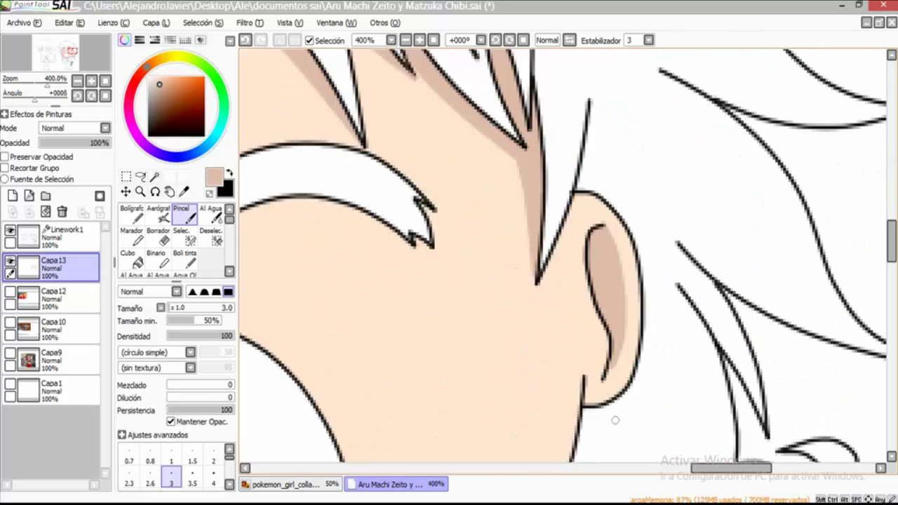
- Select both closed-eye lash shapes, fill them with black on Capa13, and clear the selection
scroll(615, 420, down, 3)
key(minus)
scroll(616, 420, up, 4)
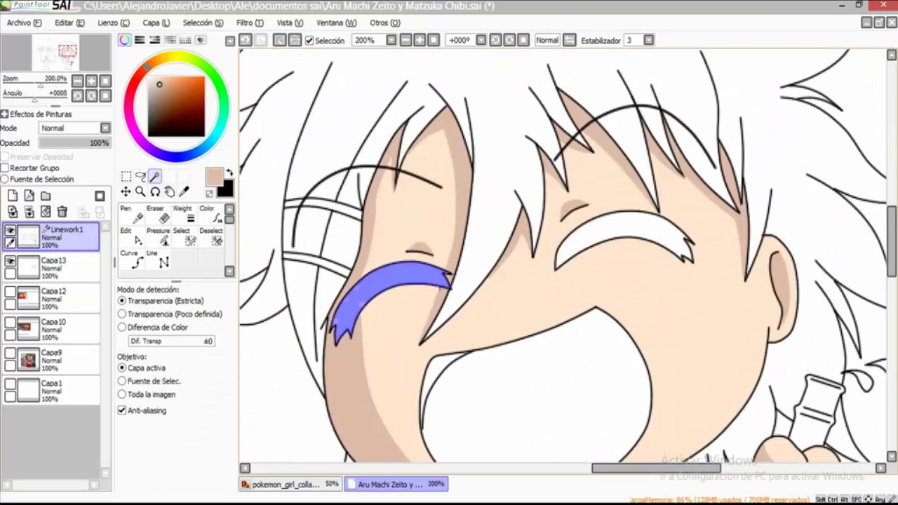
click(52, 267)
key(ctrl+d)
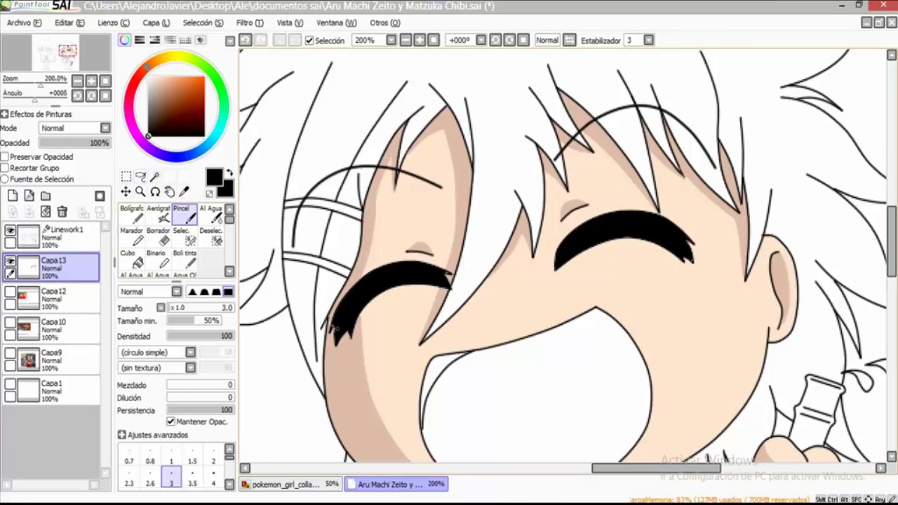
- Select the two hair bands, fill them white on Capa13 and shade them with grey
scroll(561, 280, up, 2)
scroll(561, 281, left, 2)
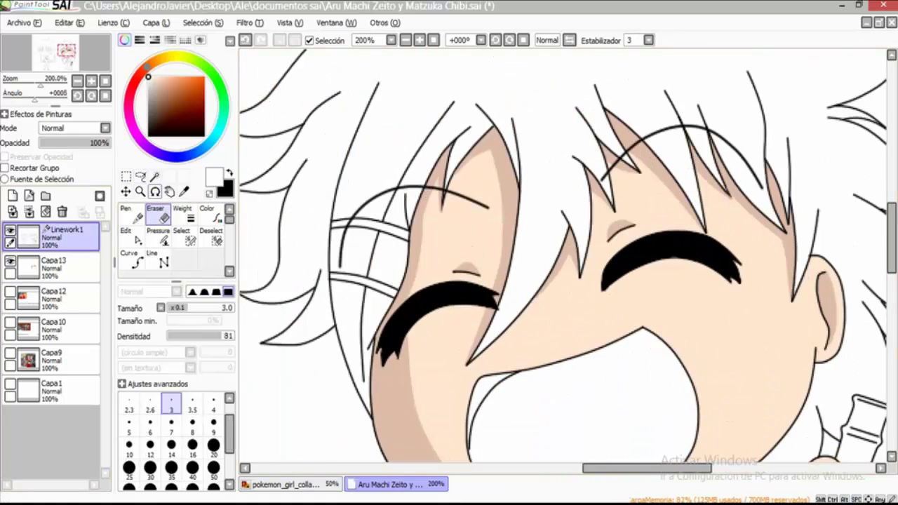
click(131, 259)
click(365, 256)
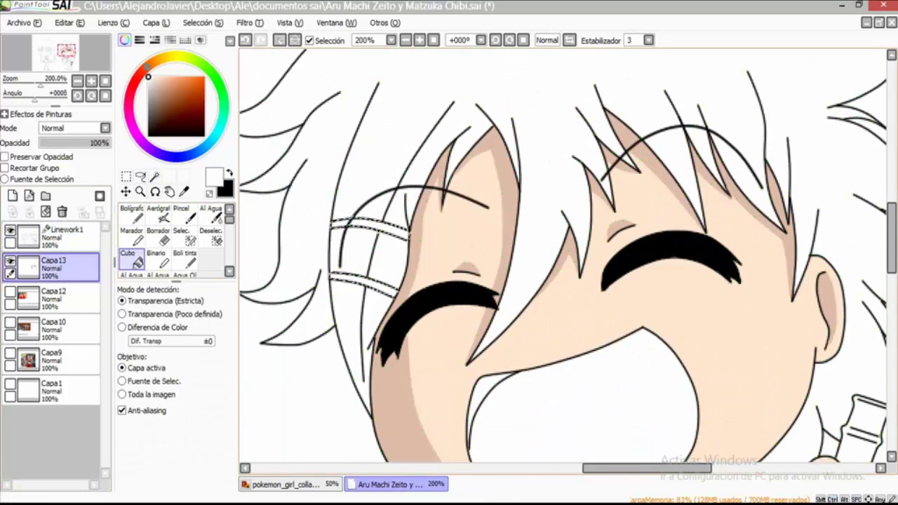
key(b)
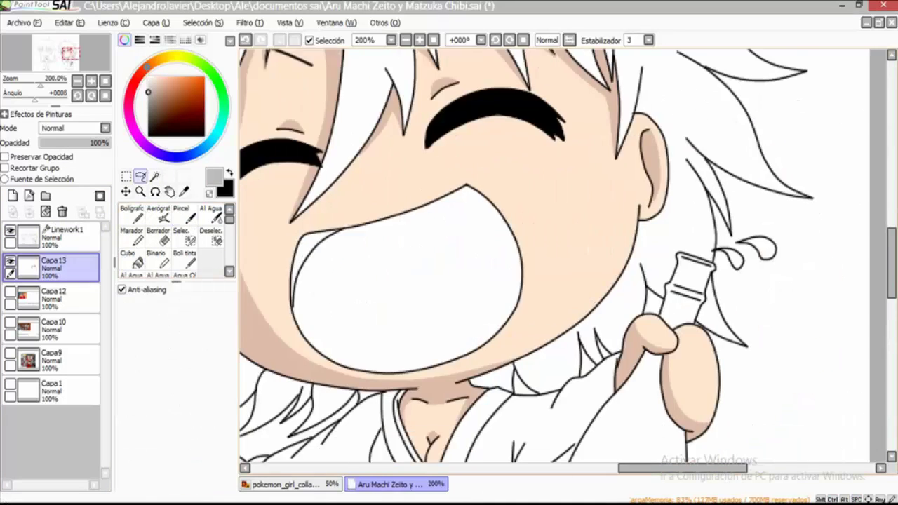
- Select the large inner mouth shape on Linework1 and fill it with light pink on Capa13
click(63, 235)
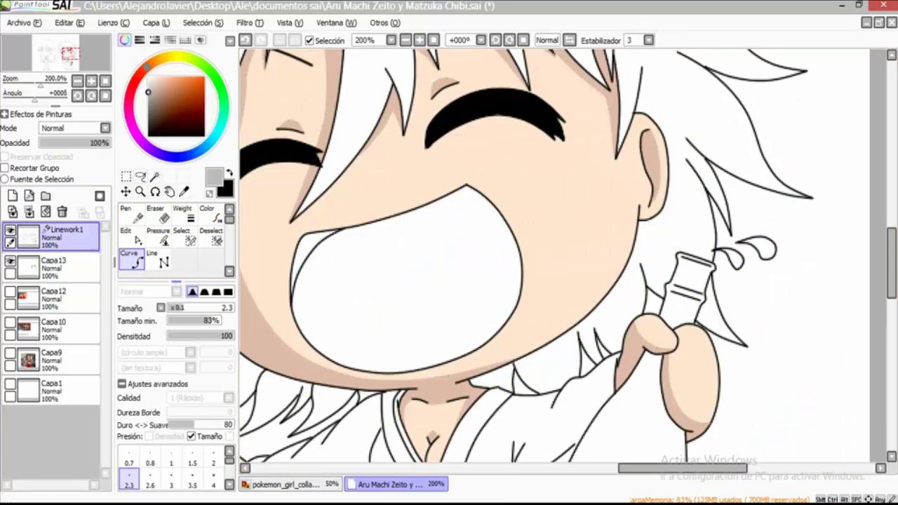
click(154, 176)
click(407, 295)
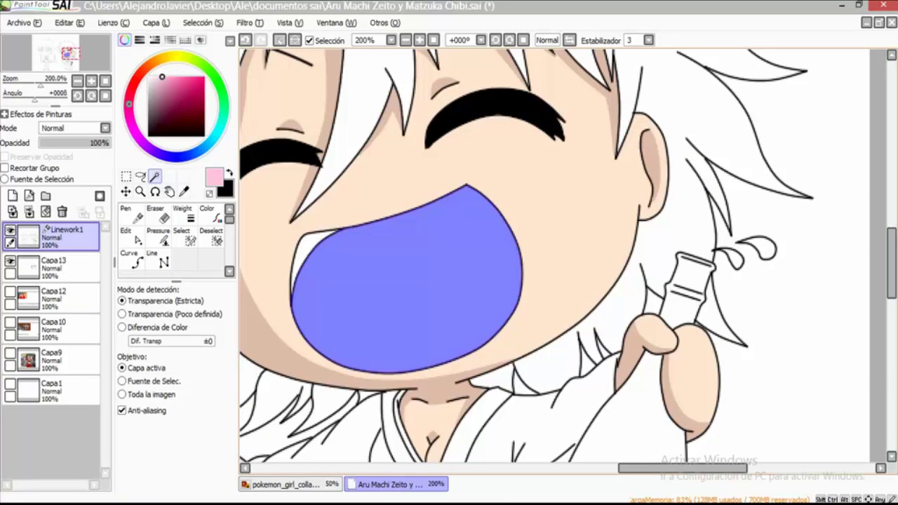
click(53, 266)
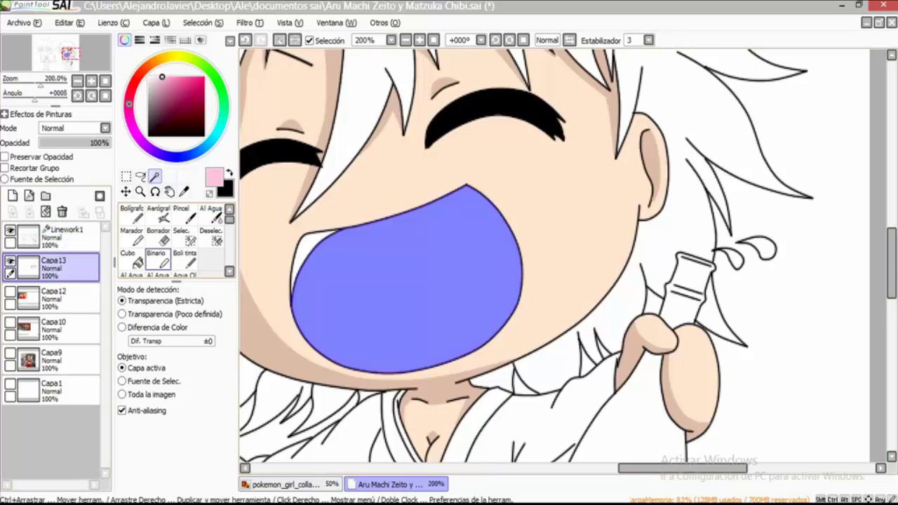
click(130, 261)
click(407, 295)
- Shade the upper edge of the pink mouth area with a darker purplish pink and clear the selection
drag(421, 280, 463, 290)
key(b)
drag(419, 382, 481, 210)
key(ctrl+d)
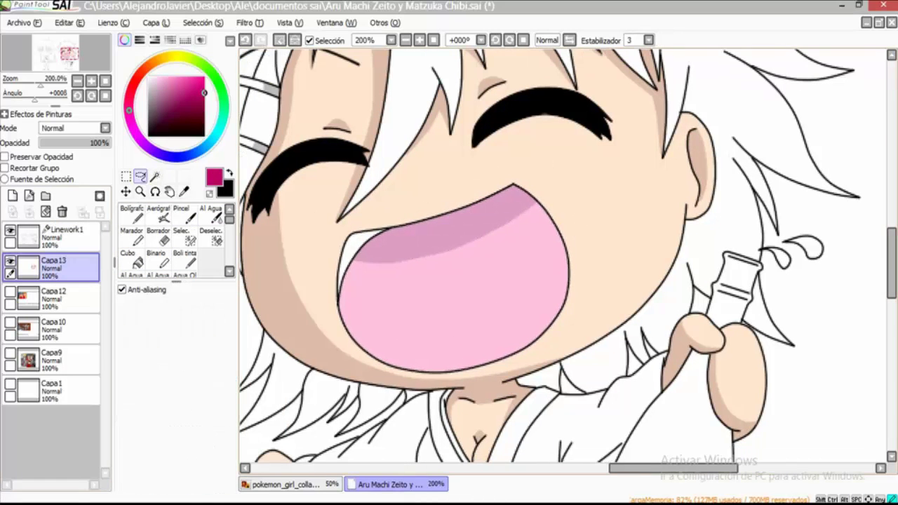
- Select the narrow mouth corner beside the pink area on Linework1 and fill it with dark magenta on Capa13
click(63, 235)
click(155, 176)
click(354, 237)
scroll(354, 237, up, 1)
click(53, 267)
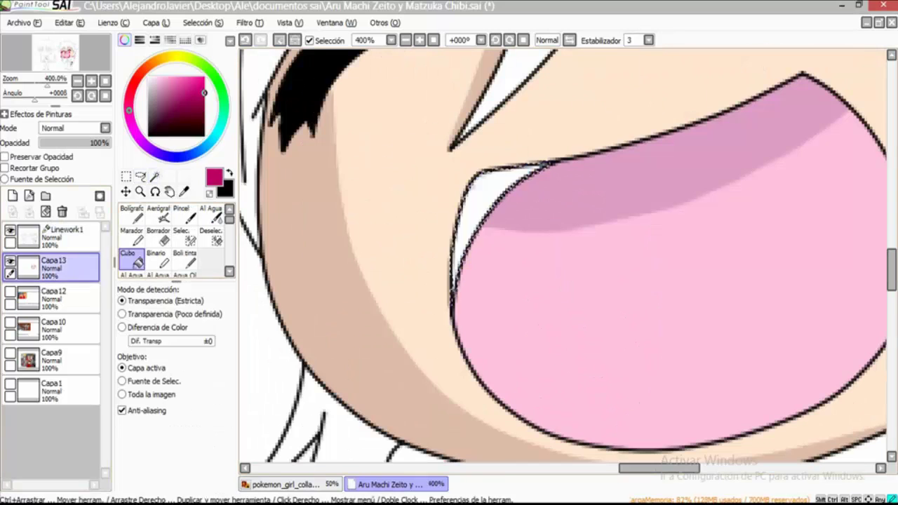
- Select the bottle's glass areas on Linework1, fill them dark maroon on Capa13 and touch up the selection around the neck
scroll(561, 259, down, 1)
click(63, 235)
click(155, 176)
click(561, 316)
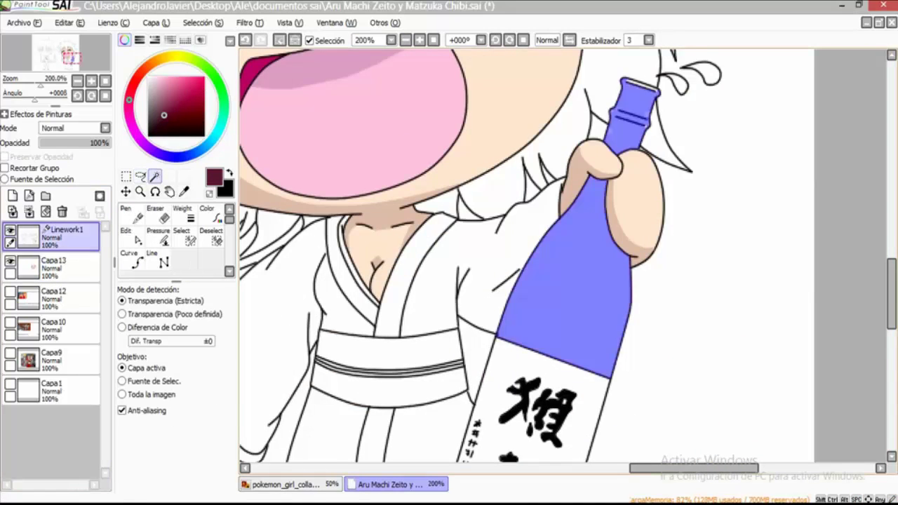
click(52, 267)
scroll(562, 260, down, 1)
click(181, 235)
scroll(418, 256, up, 1)
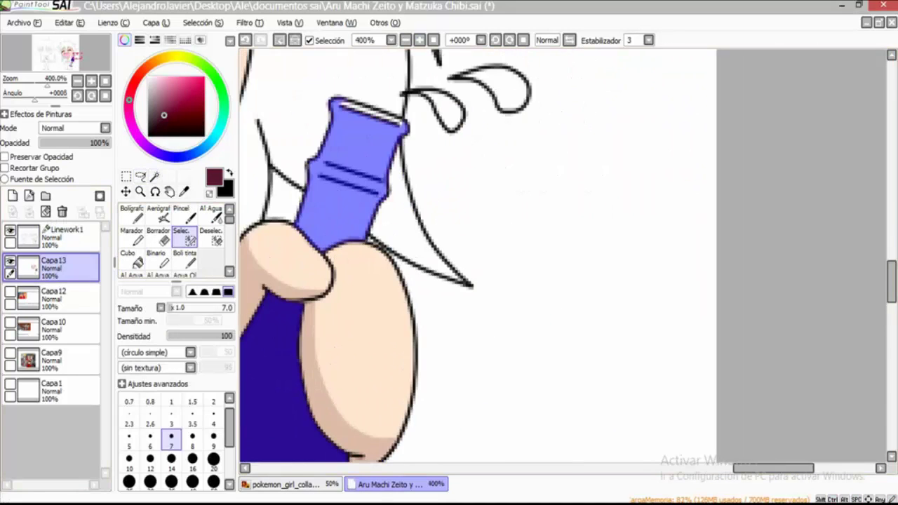
- Shade the bottle glass beside the fingers in darker maroon and draw the boundary of the shadow along its left side
key(b)
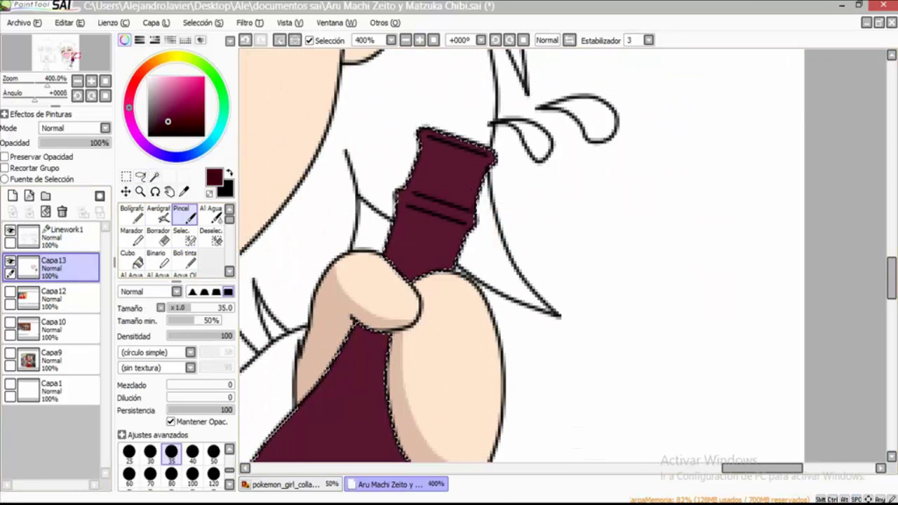
scroll(394, 208, down, 6)
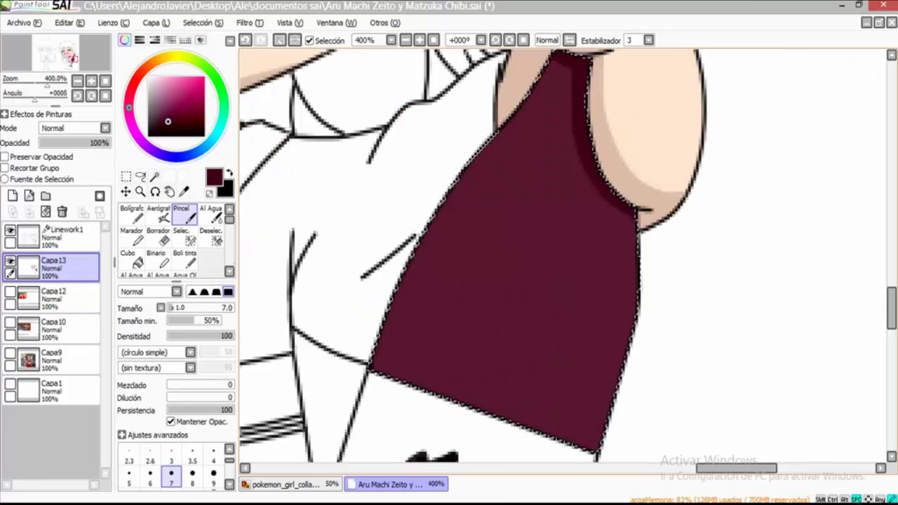
scroll(394, 208, down, 1)
click(63, 235)
click(170, 458)
scroll(557, 260, up, 1)
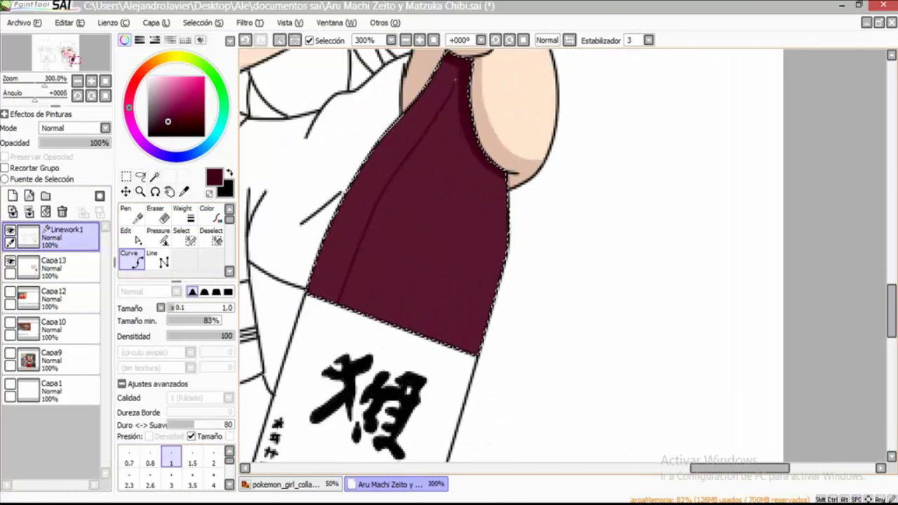
- Select the left shadow strip of the bottle, including its base corner, and fill it with darker maroon on Capa13
scroll(512, 252, down, 3)
scroll(512, 253, up, 3)
key(w)
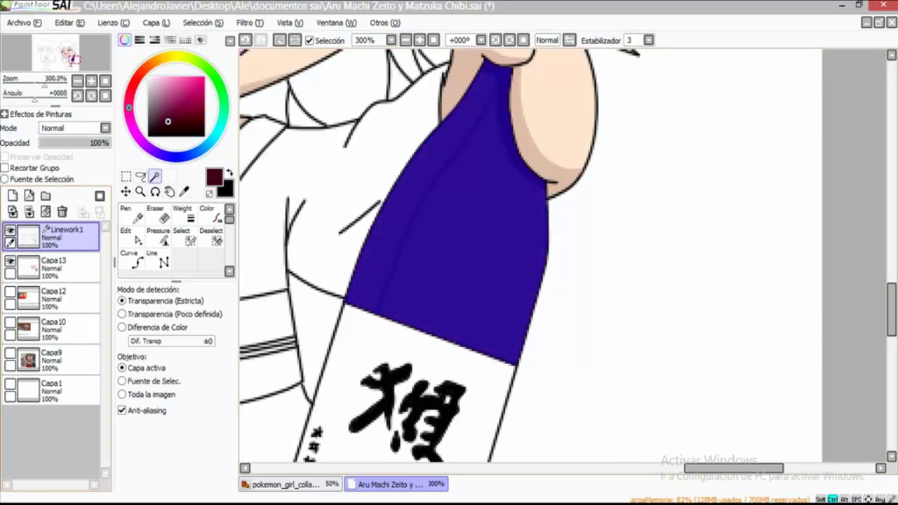
scroll(533, 252, down, 4)
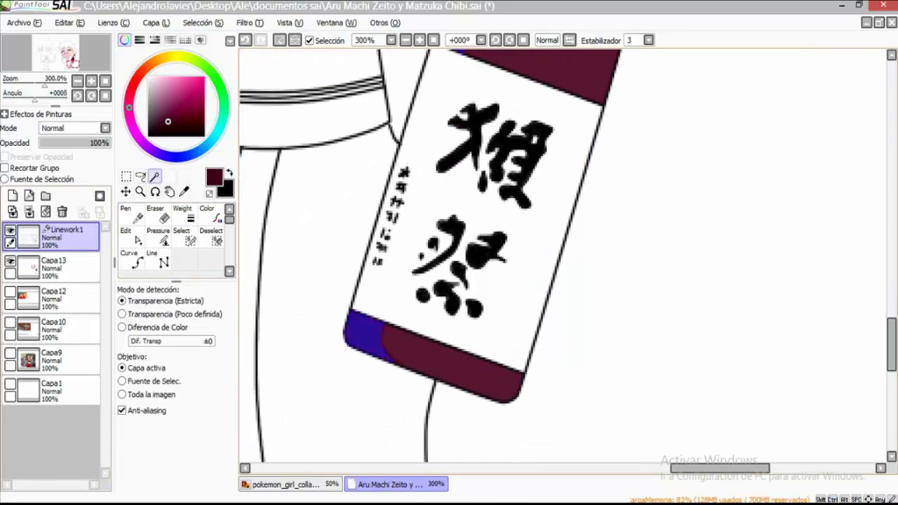
scroll(533, 252, up, 4)
click(52, 265)
scroll(533, 253, up, 3)
scroll(533, 252, down, 3)
- Select the bottle label on Linework1, including the gaps in its lettering, and fill it with pale cream on Capa13
click(63, 233)
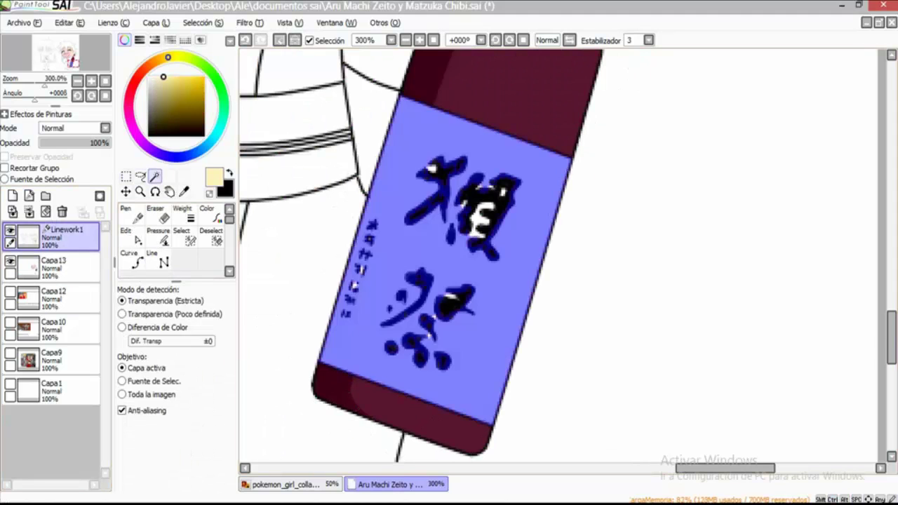
click(182, 238)
key(w)
key(s)
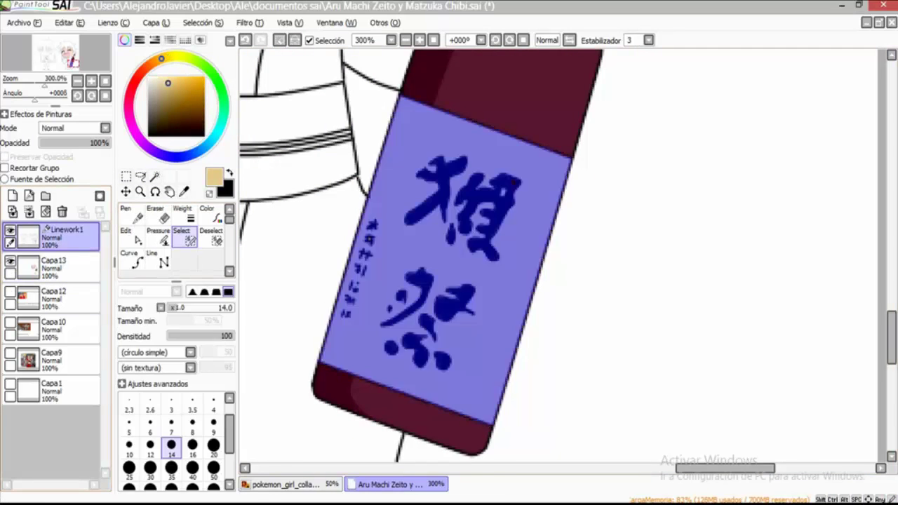
- Shade the left strip of the cream label with tan on Capa13 and clear the selection
key(c)
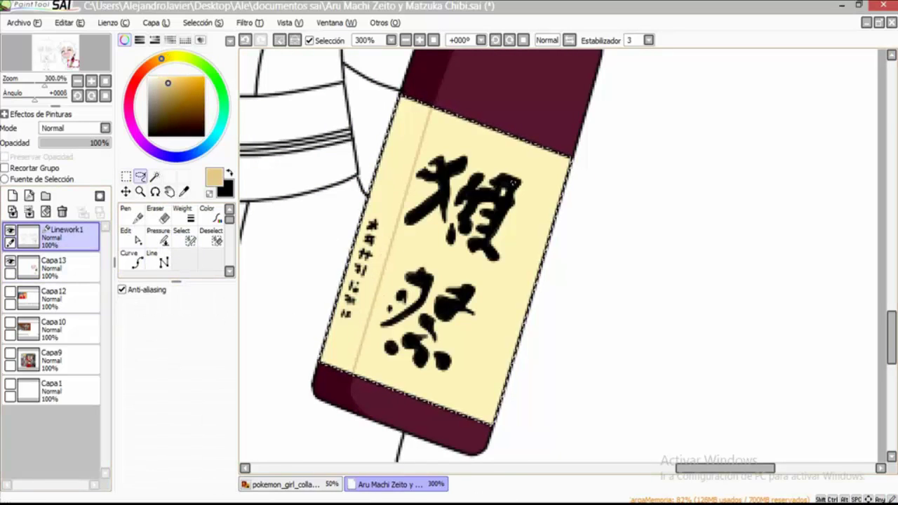
click(52, 267)
key(minus)
key(minus)
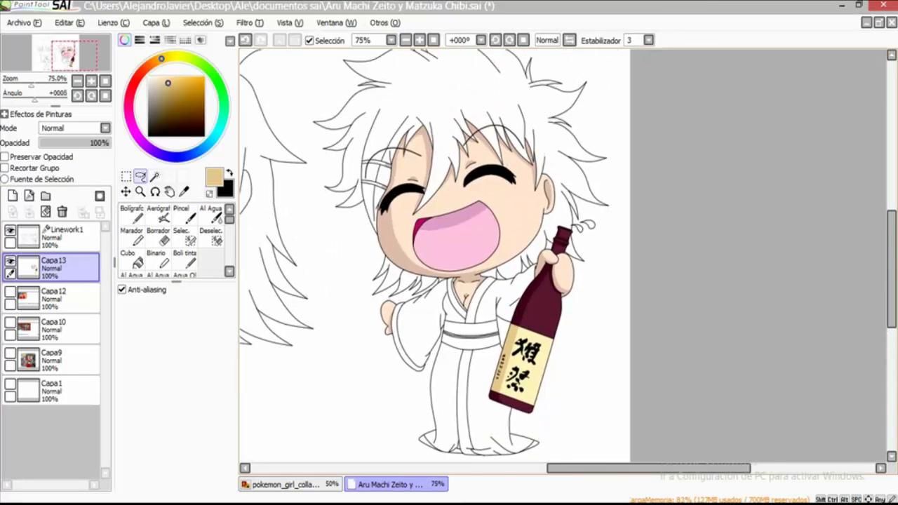
- Outline an oval blush on each cheek on a new Linework2 layer and fill both with light pink on Capa14
key(plus)
key(plus)
key(plus)
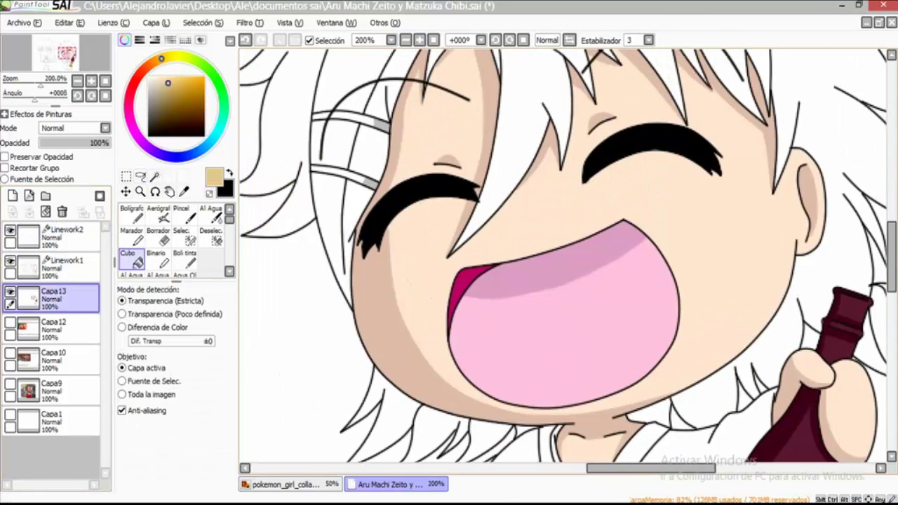
key(plus)
drag(265, 261, 356, 231)
drag(356, 231, 449, 233)
drag(387, 265, 193, 348)
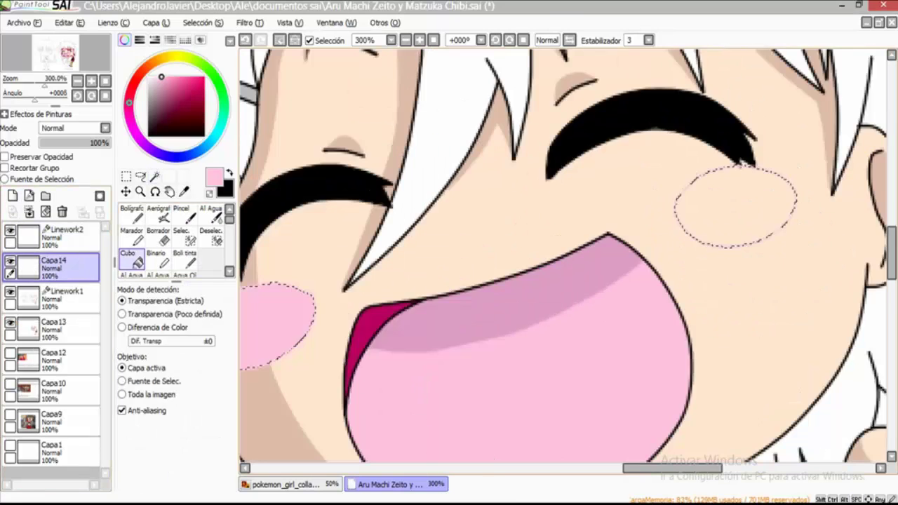
- Clear the cheek selection and delete the Linework2 layer that holds the blush outlines
key(minus)
key(minus)
key(plus)
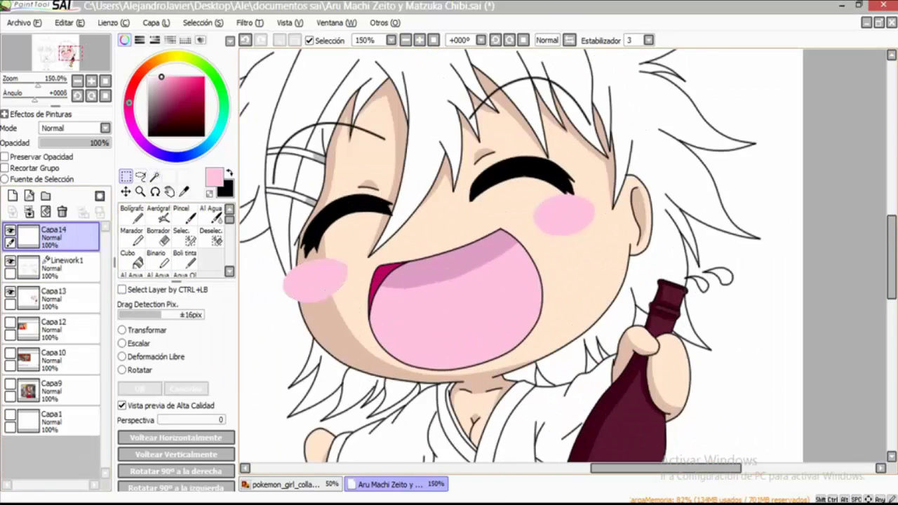
- Select the kimono's sleeves, chest and skirt on Linework1 and fill them with medium grey on Capa13
scroll(519, 260, down, 3)
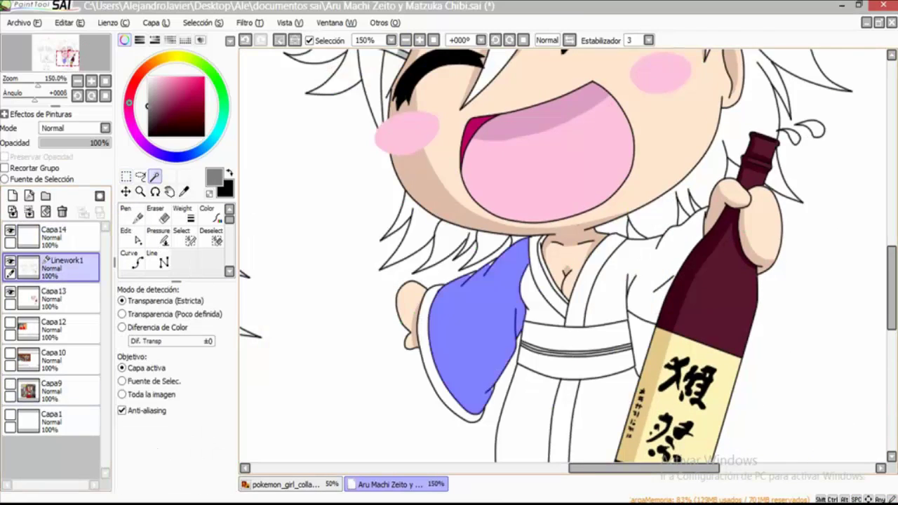
scroll(520, 260, down, 4)
scroll(438, 198, up, 3)
key(plus)
click(181, 235)
scroll(439, 198, up, 3)
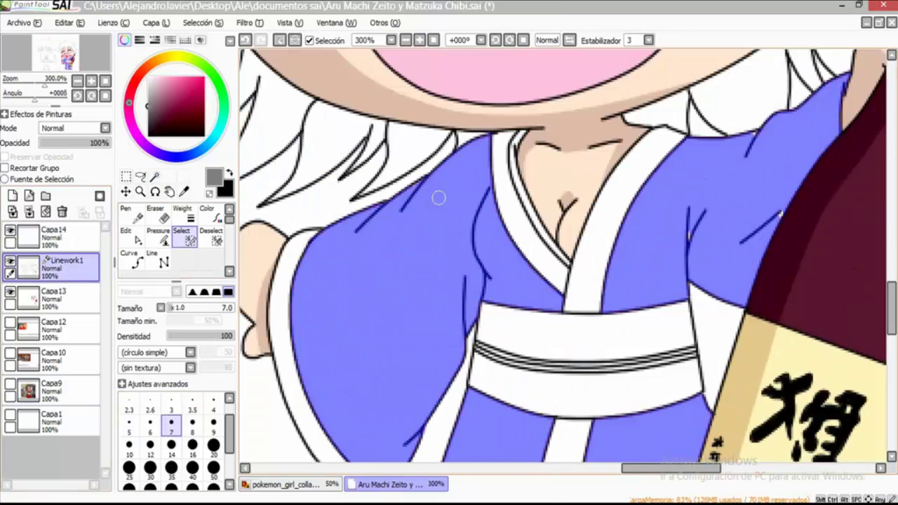
scroll(561, 260, down, 5)
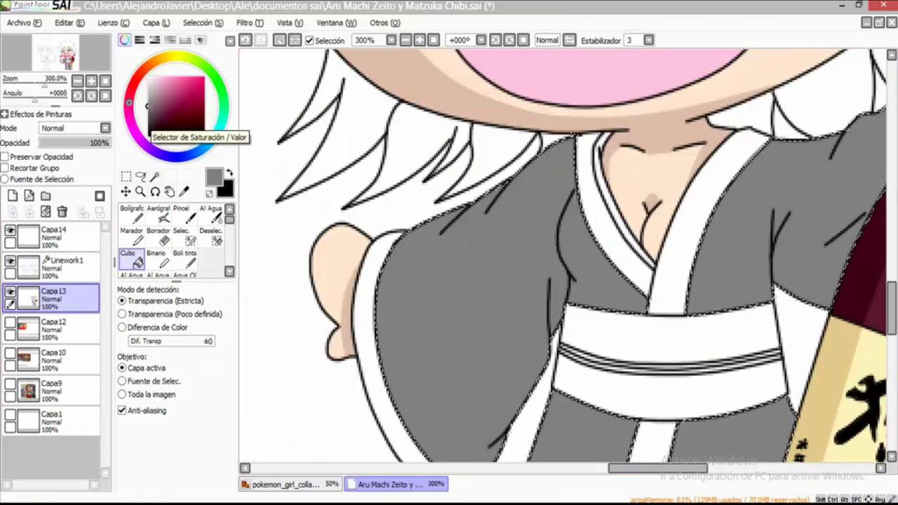
- Shade the kimono's sleeves, chest, skirt and hem folds with darker grey, using a size 3 brush for the small details
click(181, 235)
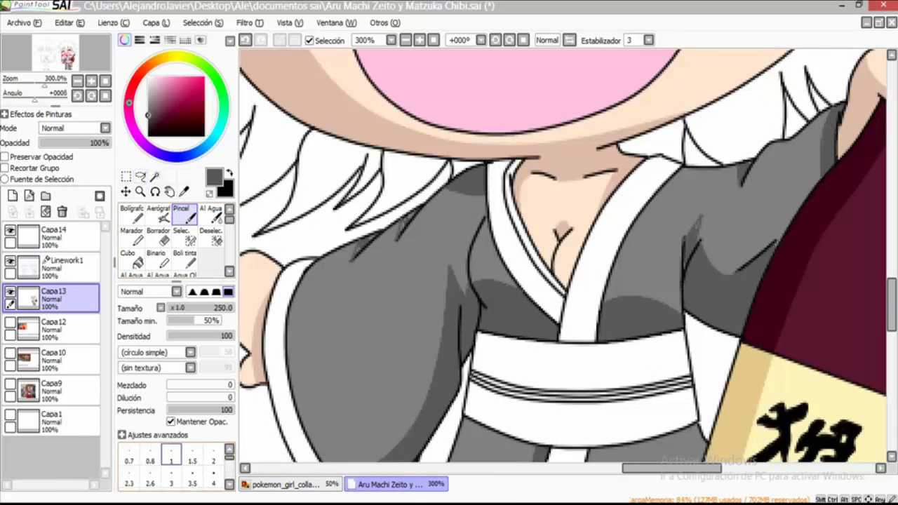
click(170, 478)
scroll(463, 246, up, 2)
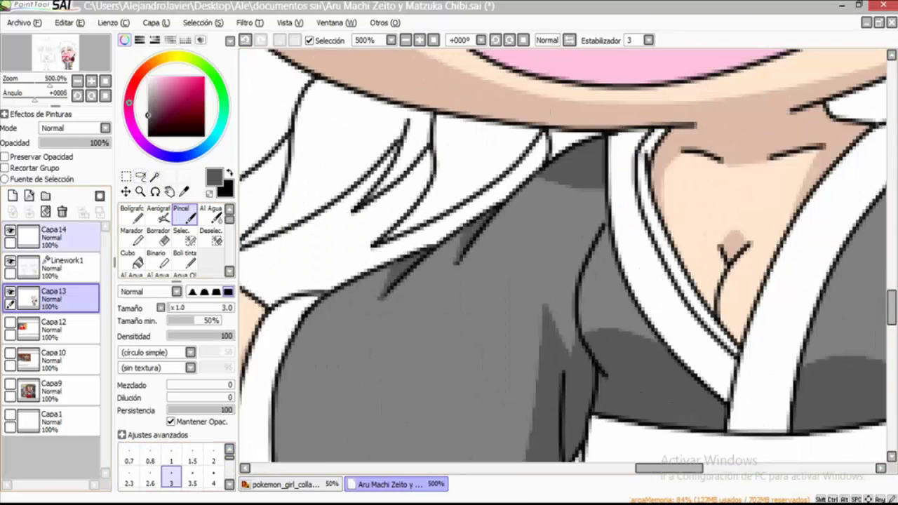
click(66, 266)
click(53, 295)
scroll(561, 253, down, 5)
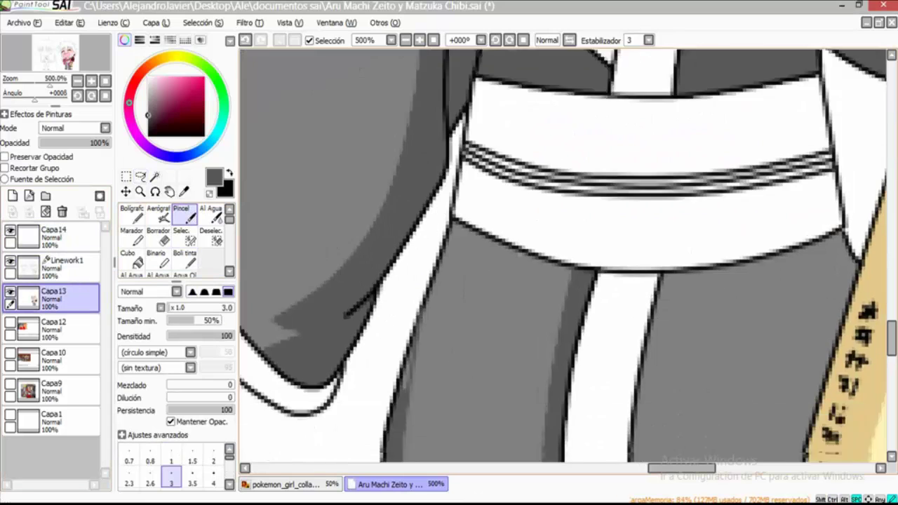
scroll(561, 252, up, 5)
scroll(735, 235, up, 3)
scroll(568, 274, down, 6)
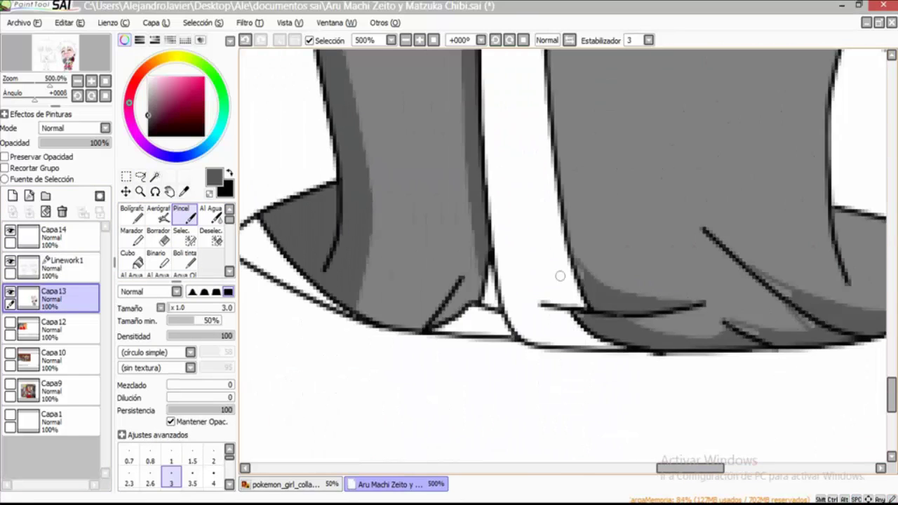
scroll(561, 252, down, 5)
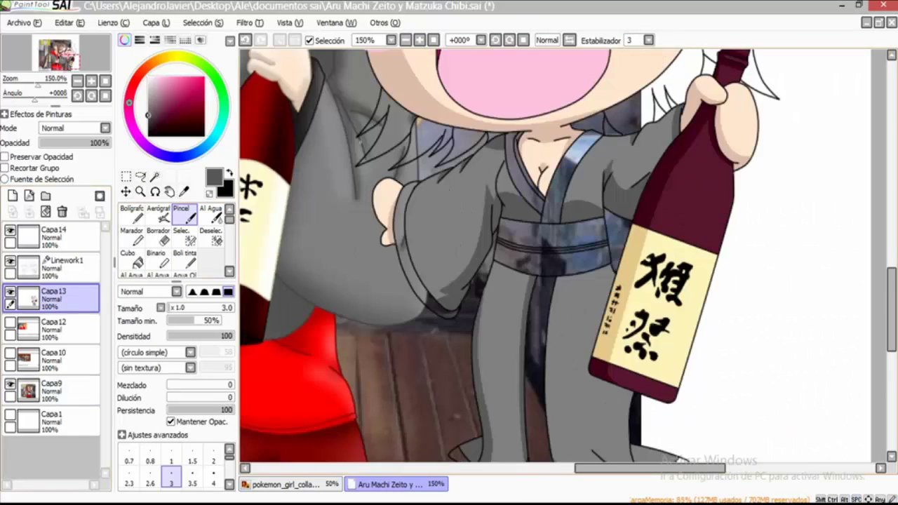
- Select the kimono's collar, sleeve trim, front strip and hem trim on Linework1 and fill them with dark grey on Capa13
click(67, 267)
click(154, 176)
scroll(561, 253, down, 4)
scroll(561, 252, up, 4)
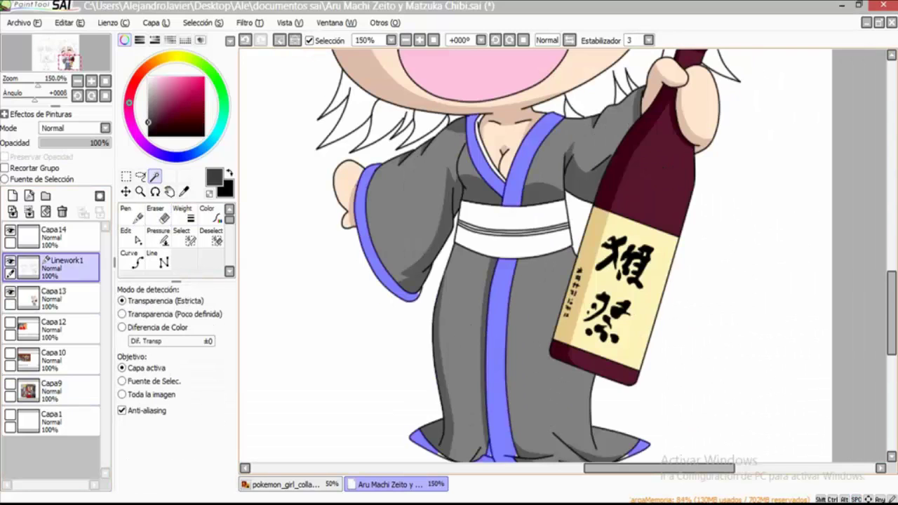
scroll(561, 252, up, 2)
scroll(561, 253, down, 5)
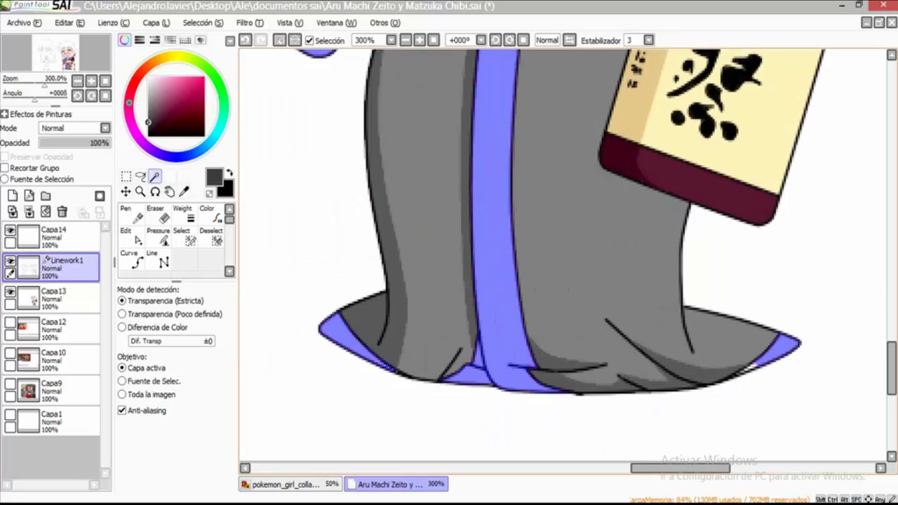
scroll(533, 252, right, 2)
scroll(533, 252, up, 1)
click(53, 295)
click(435, 210)
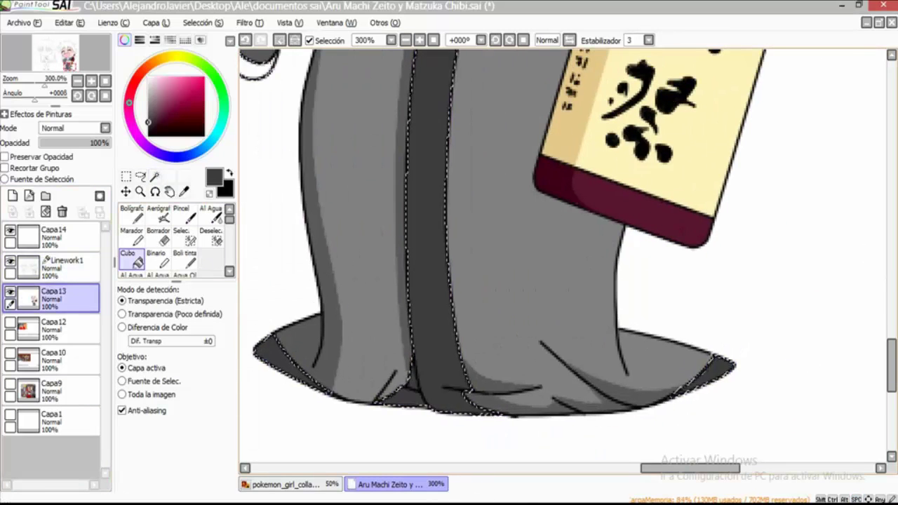
- Shade the dark collar and sleeve trim with near-black grey on Capa13
scroll(561, 252, up, 5)
scroll(561, 252, left, 3)
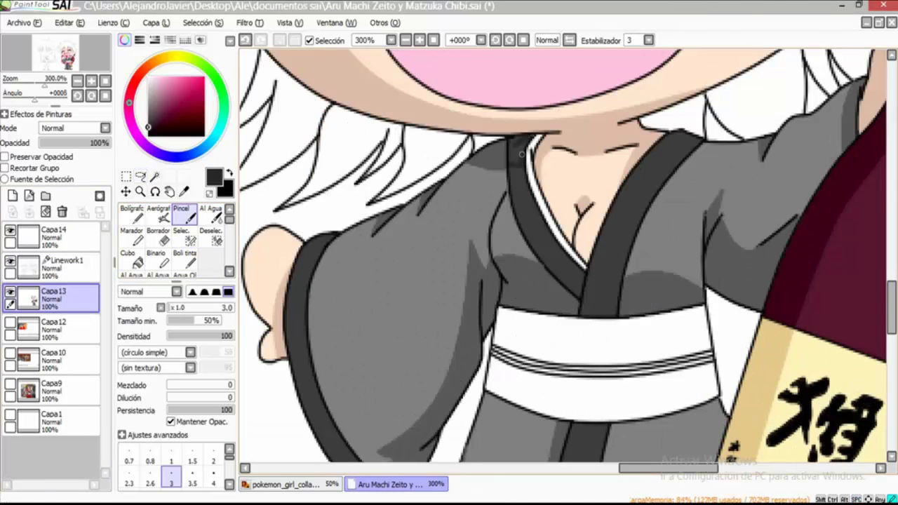
scroll(552, 226, down, 2)
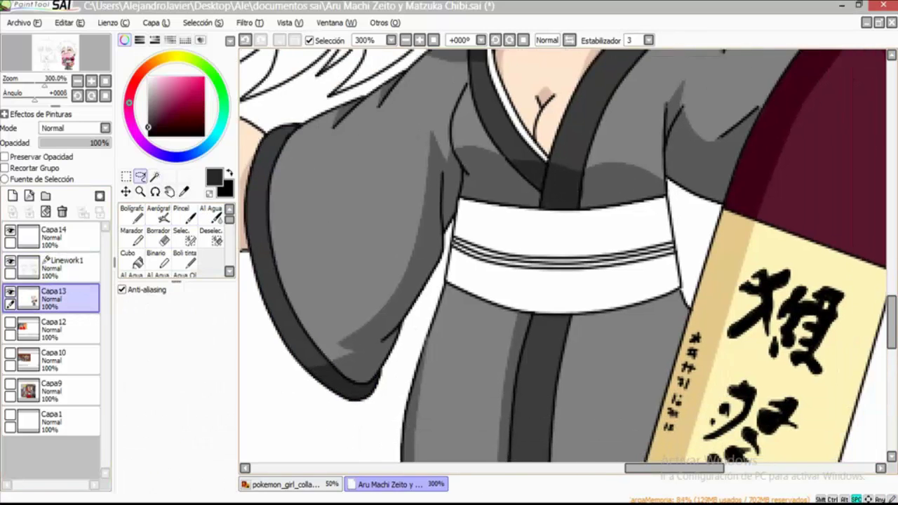
- Select the kimono's central front strip on Linework1 and shade its lower end with near-black grey on Capa13
click(154, 176)
scroll(561, 253, down, 10)
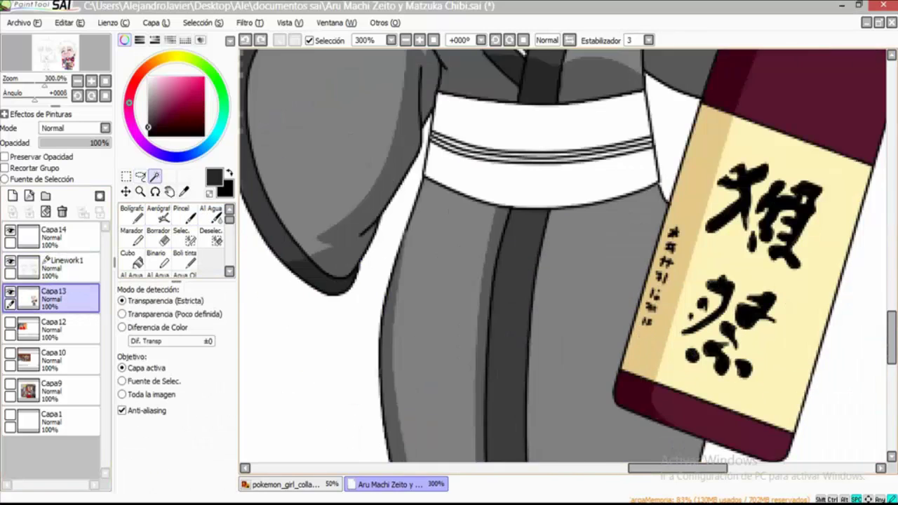
click(53, 267)
click(504, 211)
click(53, 298)
click(181, 214)
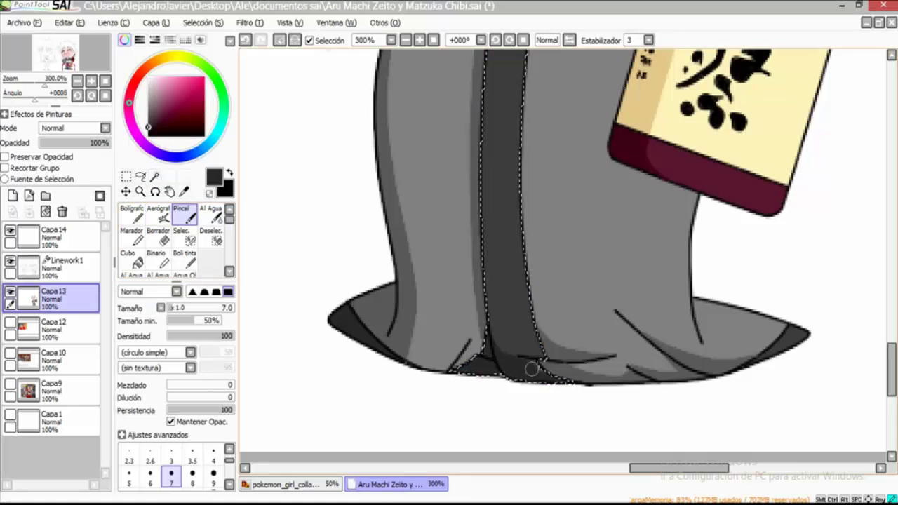
- Select the thin inner collar on Linework1, fill it white on Capa13 and shade it with light grey
scroll(426, 321, up, 10)
click(154, 176)
click(52, 266)
click(414, 308)
click(156, 258)
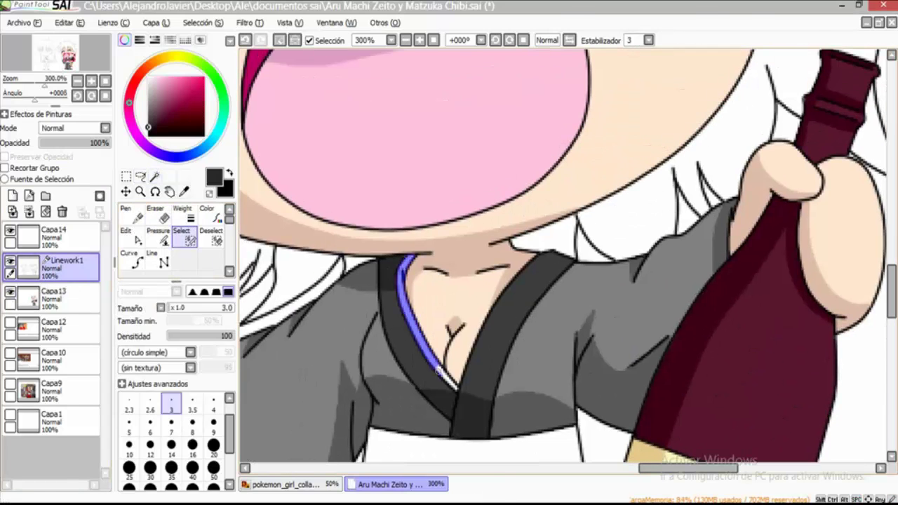
click(53, 299)
click(155, 176)
click(181, 214)
click(140, 176)
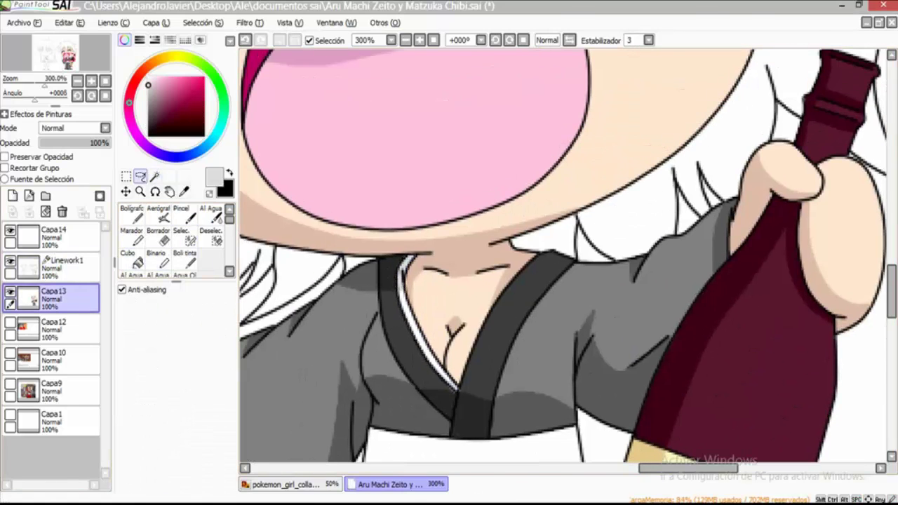
- Show the Capa10 reference layer and sample the purple of the kimono sash in it
key(minus)
key(minus)
key(plus)
key(plus)
key(minus)
key(minus)
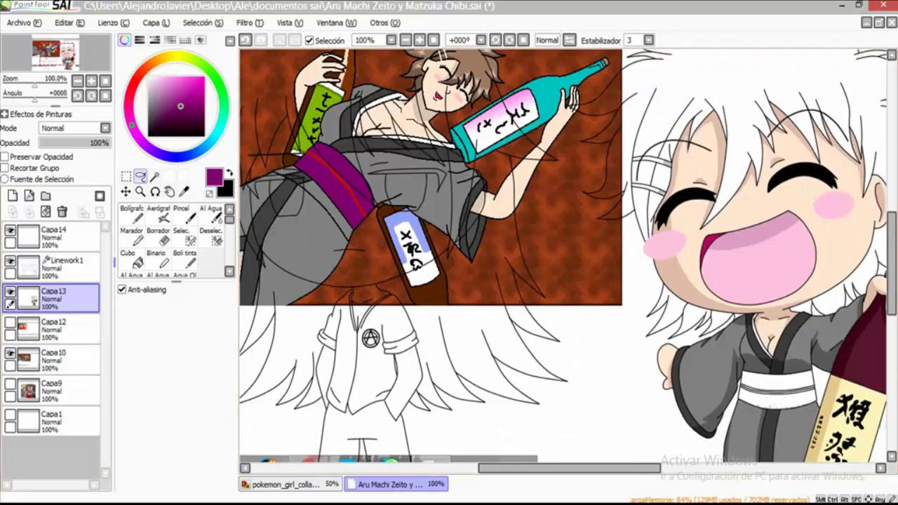
- Select the two wide sash bands on Linework1, fill them purple on Capa13 and start shading their left end darker
key(plus)
click(52, 267)
click(155, 176)
click(481, 185)
scroll(561, 252, up, 3)
click(53, 298)
click(361, 343)
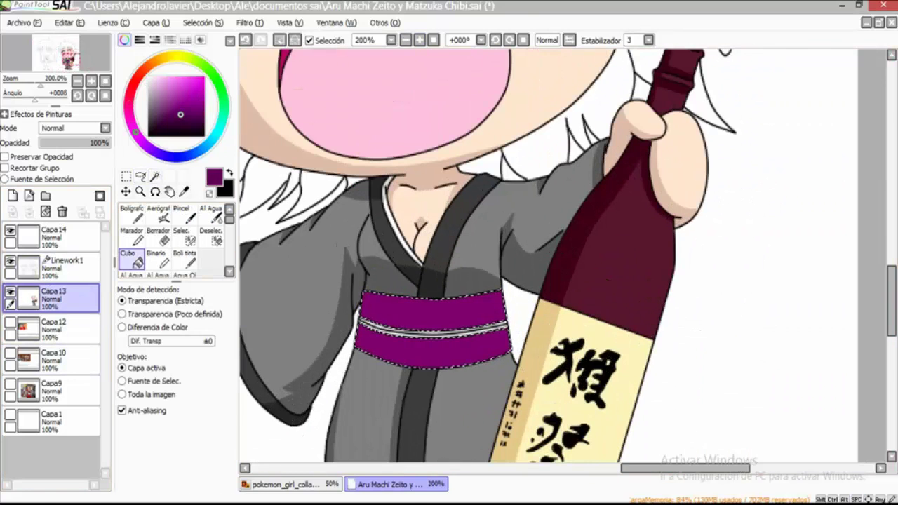
key(b)
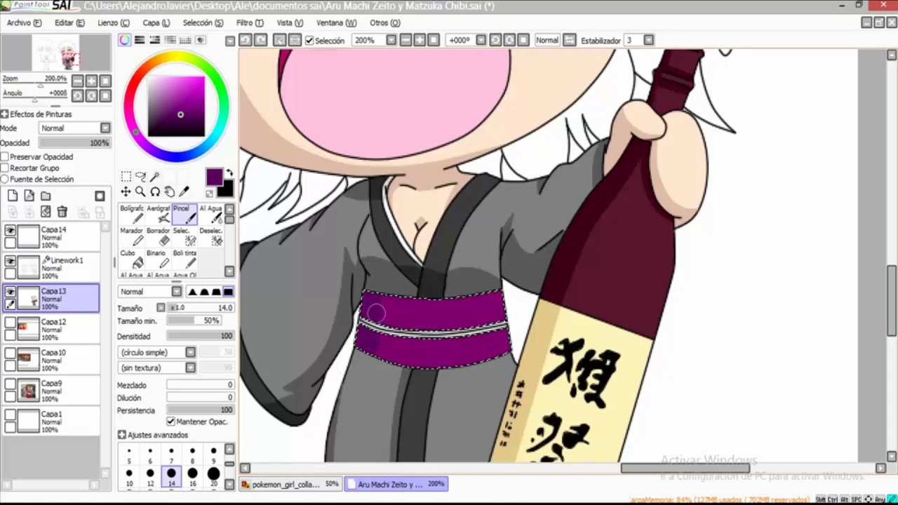
- Try to select the thin cord between the two purple sash bands with the magic wand on Linework1
scroll(376, 312, down, 2)
click(52, 266)
click(154, 176)
click(505, 273)
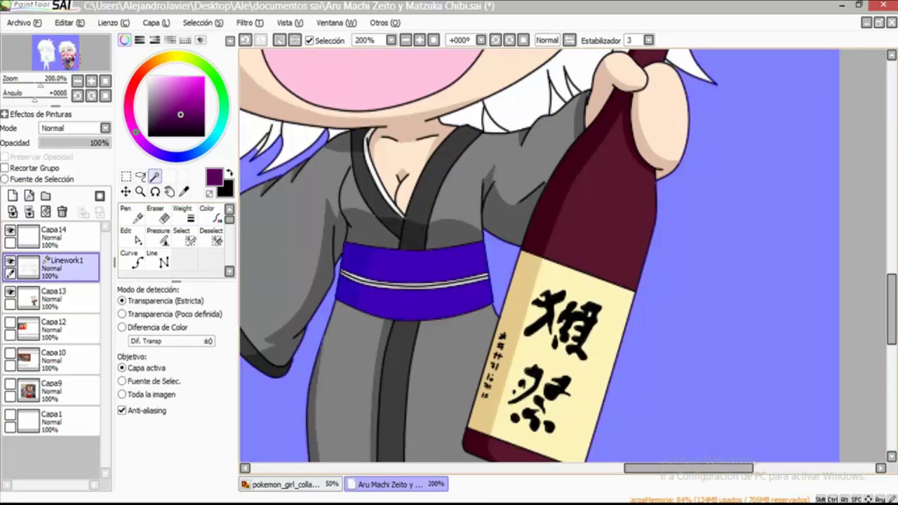
- Recolour the thin cord between the purple sash bands bright red on Linework1
click(204, 77)
click(52, 298)
key(plus)
key(plus)
key(plus)
click(52, 267)
click(206, 214)
click(491, 277)
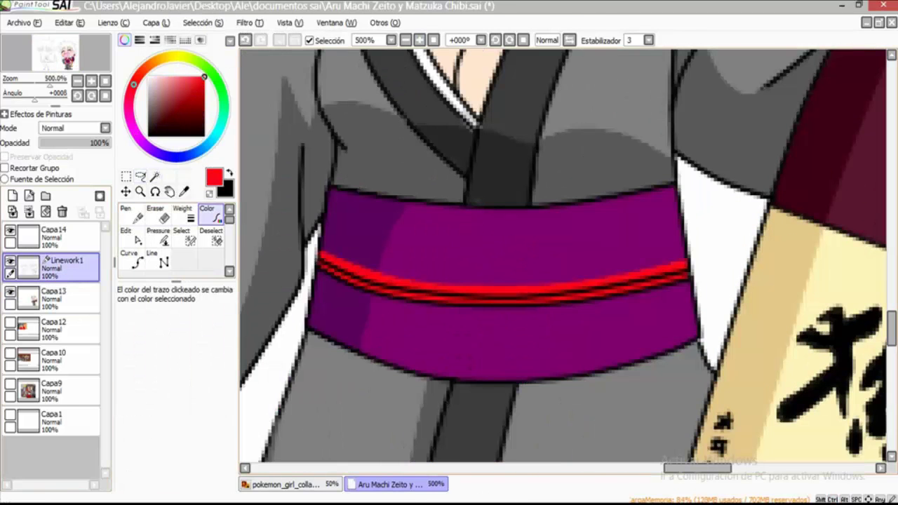
key(e)
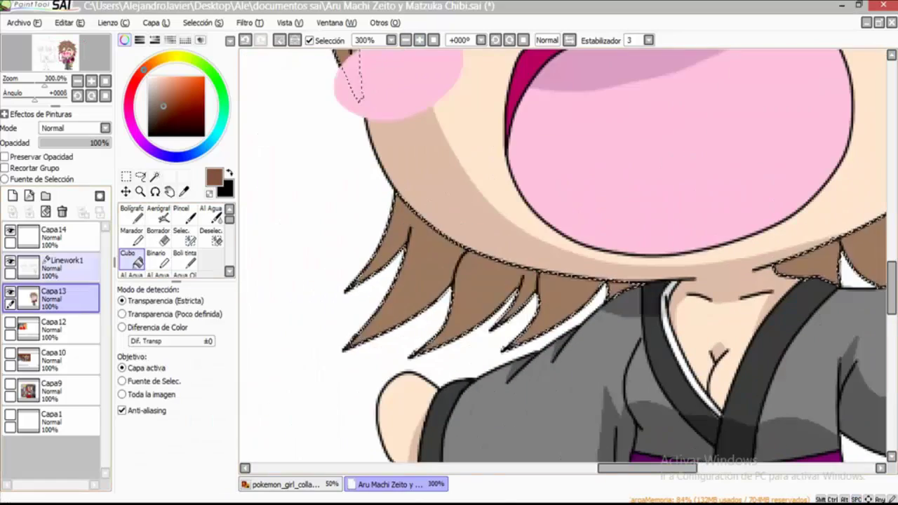
- Draw thin reddish-brown shadow contours with the Curve tool at size 1 along the right-hand hair tufts on Linework1
click(67, 267)
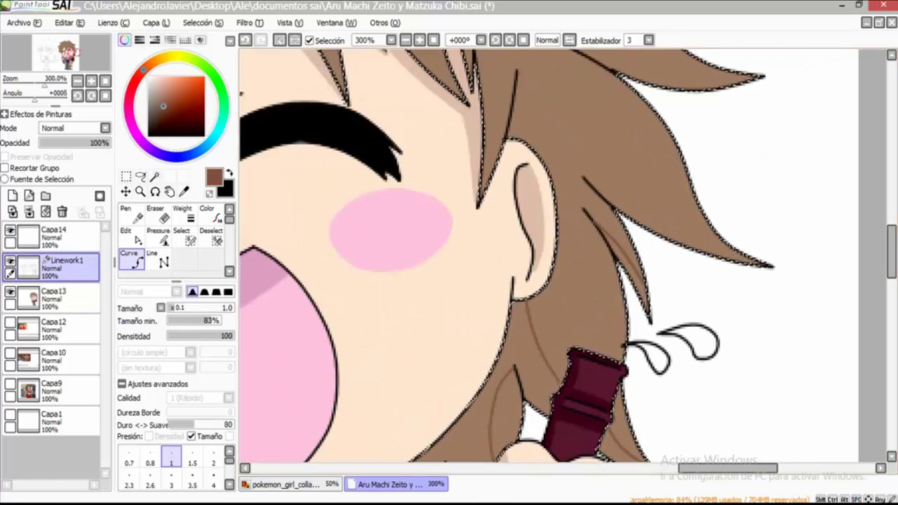
key(ctrl+plus)
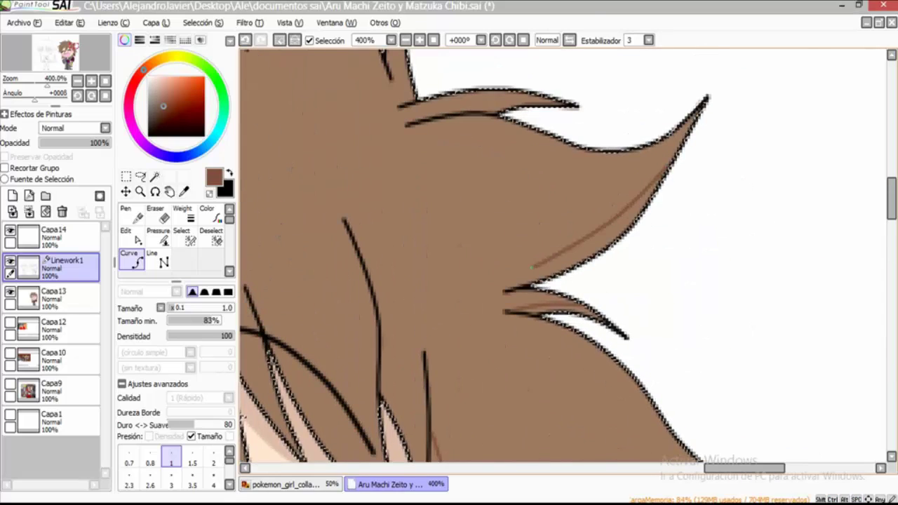
key(Return)
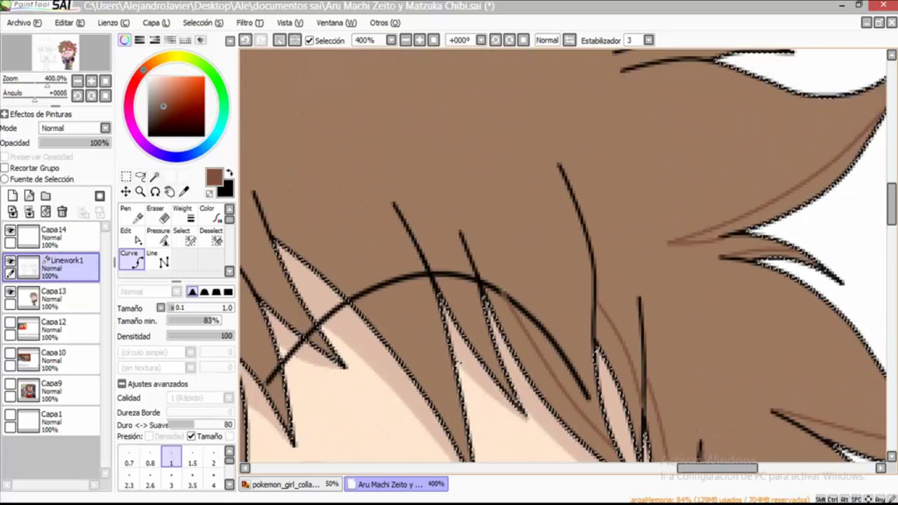
- Draw reddish-brown shadow contours along the pointed fringe locks over the forehead on Linework1
scroll(562, 257, down, 1)
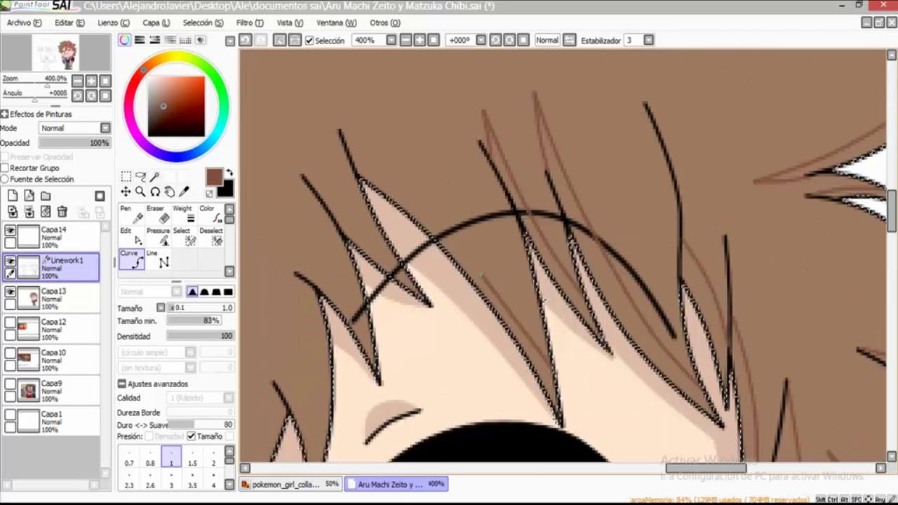
scroll(561, 256, left, 3)
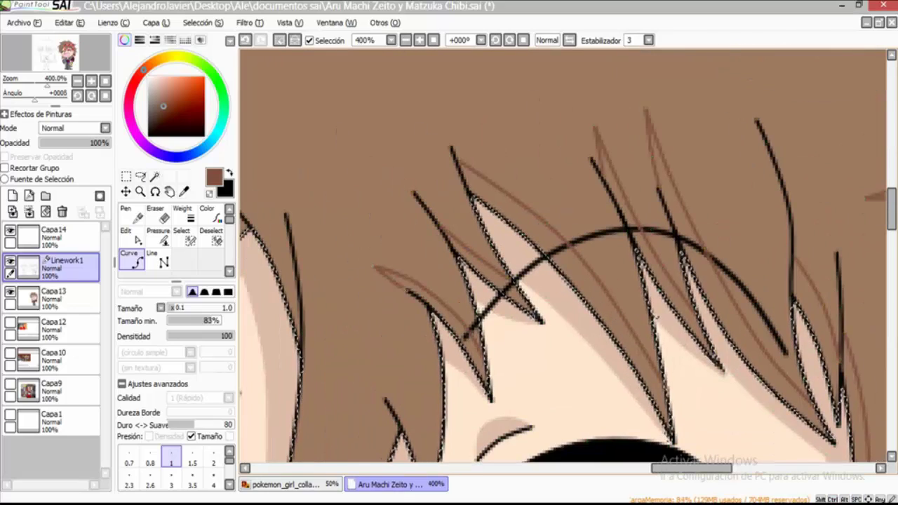
scroll(561, 256, left, 3)
scroll(561, 256, down, 2)
scroll(561, 256, up, 2)
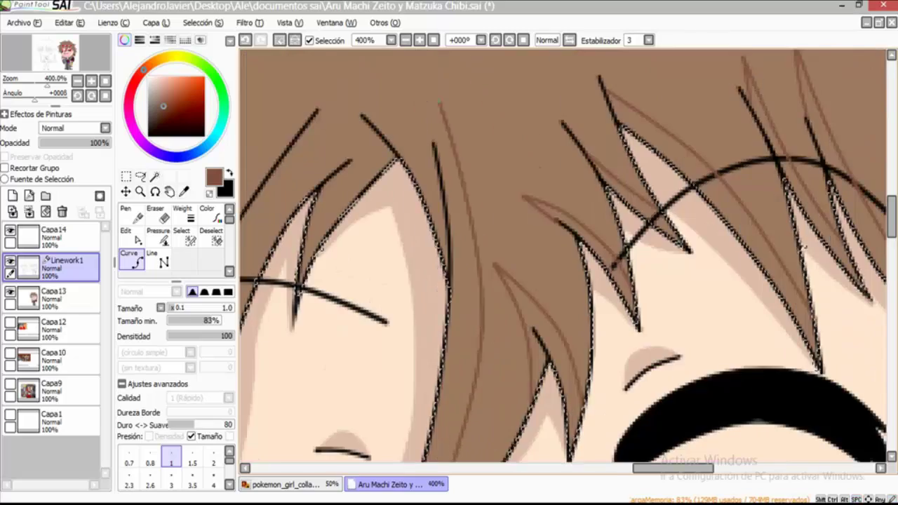
- Draw reddish-brown shadow contours on the left fringe locks, the hair around the white clips and the outer left tufts
scroll(561, 256, left, 3)
scroll(561, 256, down, 3)
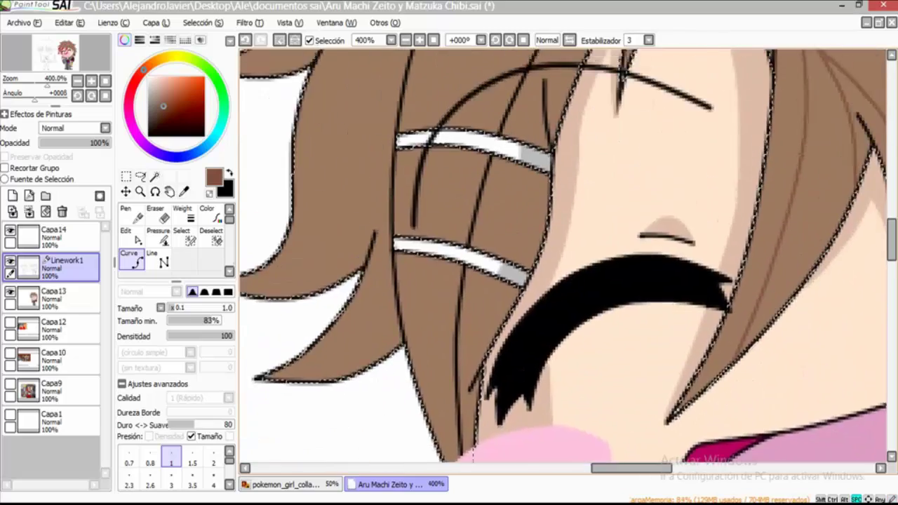
scroll(562, 256, down, 1)
scroll(561, 256, up, 4)
scroll(561, 256, right, 1)
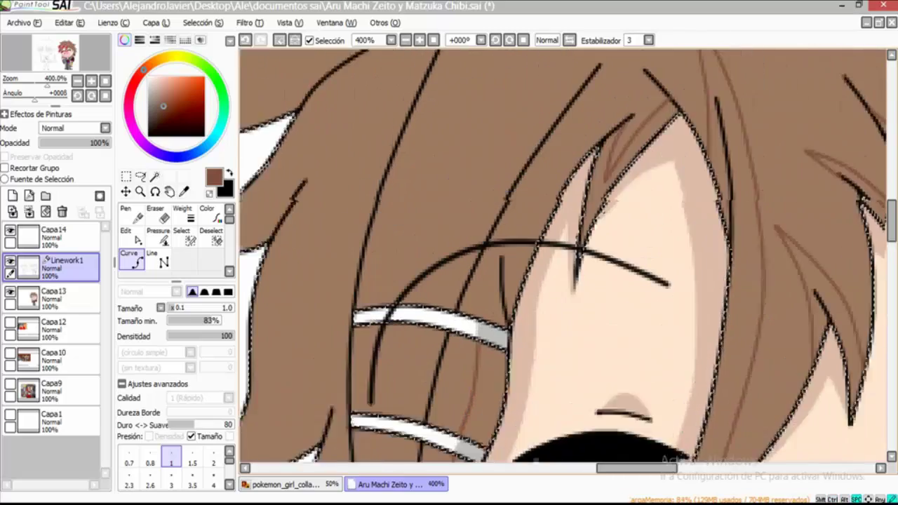
scroll(561, 256, up, 1)
scroll(562, 256, left, 3)
scroll(561, 256, up, 2)
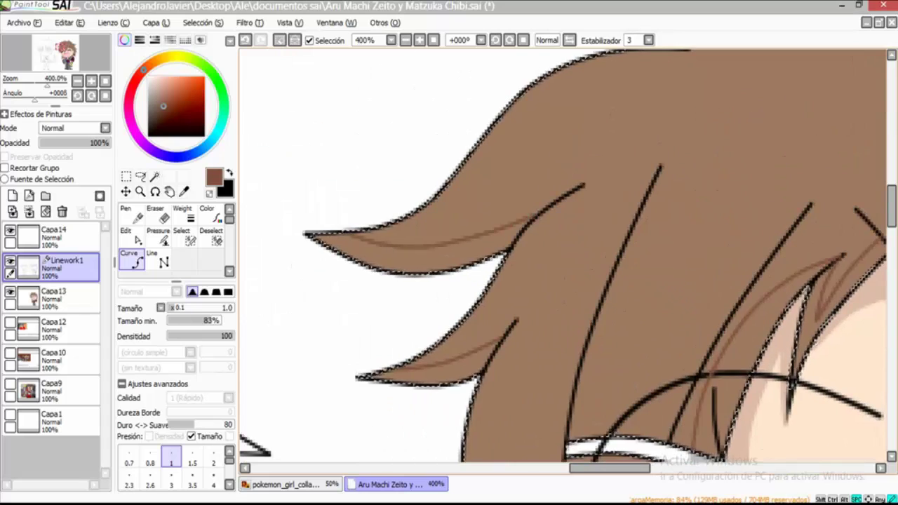
- Draw reddish-brown shadow contours on the upper-left tuft and the spikes along the crown of the hair
scroll(561, 256, down, 3)
scroll(561, 256, up, 5)
mouse_move(398, 123)
mouse_down()
mouse_move(491, 172)
mouse_move(751, 244)
mouse_up()
scroll(561, 256, up, 3)
scroll(561, 256, left, 3)
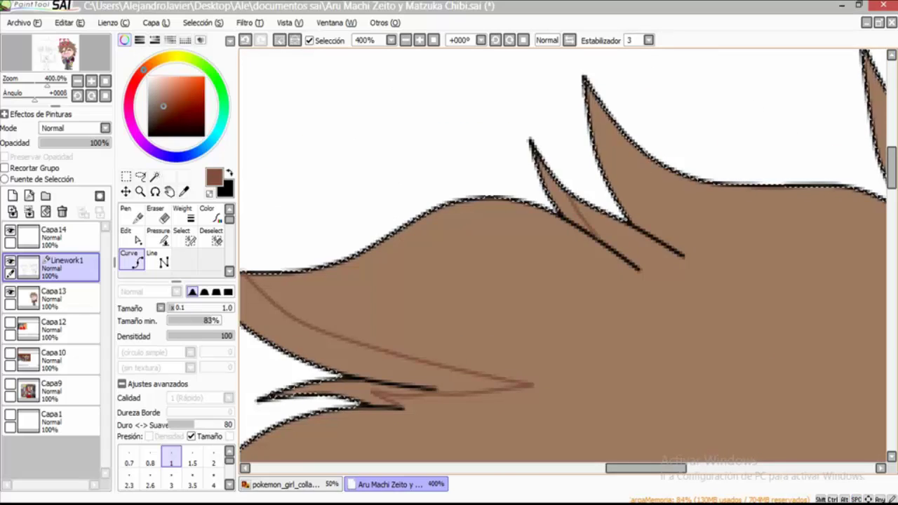
scroll(561, 256, right, 3)
scroll(561, 256, down, 2)
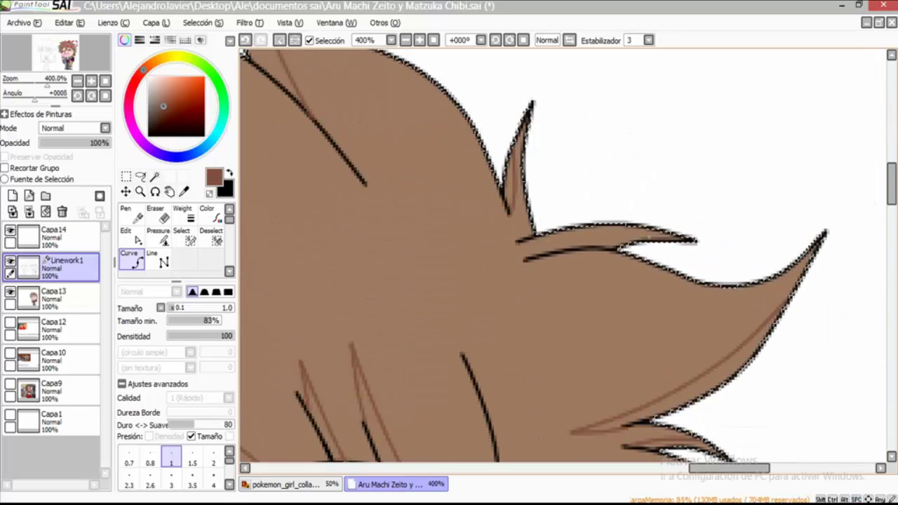
key(minus)
key(minus)
key(minus)
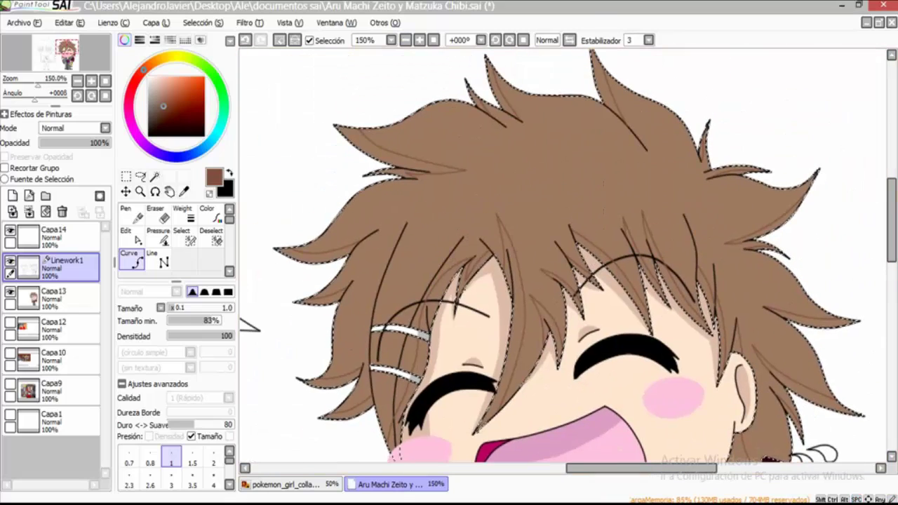
- Clear the hair selection, choose a light tan and draw zigzag highlight outlines on the central fringe locks on Linework1
click(53, 295)
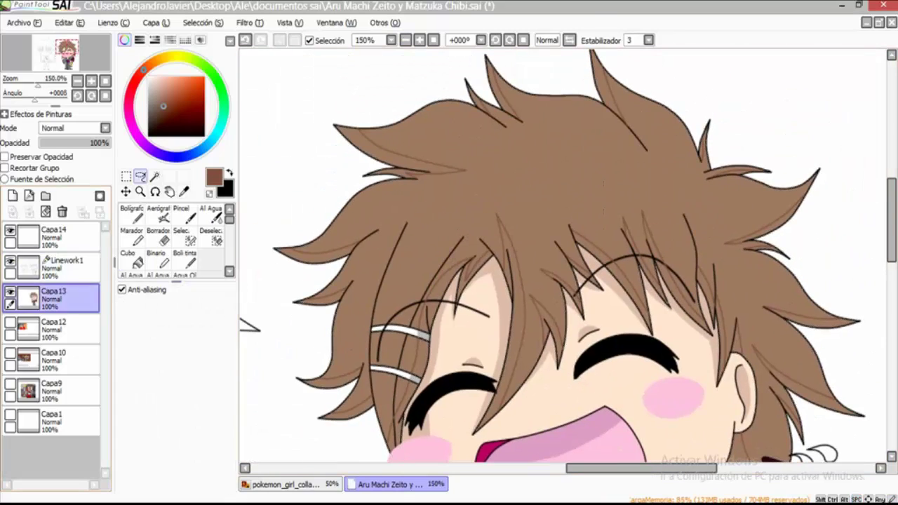
click(67, 265)
key(plus)
key(plus)
key(plus)
key(plus)
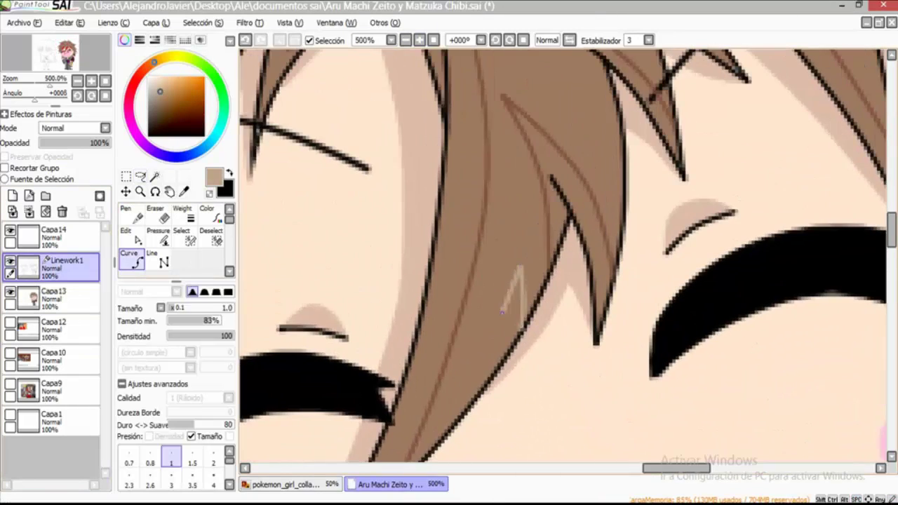
scroll(562, 256, up, 3)
drag(555, 246, 592, 257)
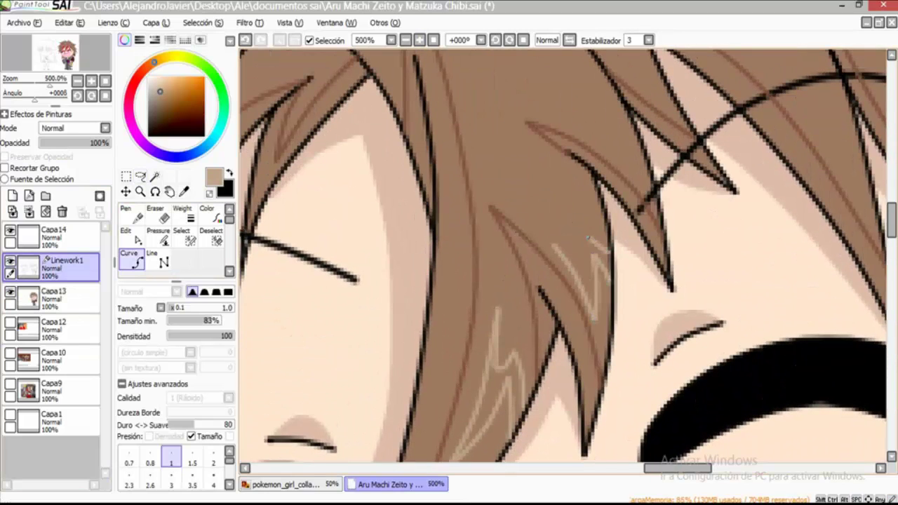
- Draw light tan zigzag highlight outlines across the fringe locks above the right-hand eye with the Curve tool
scroll(585, 246, up, 3)
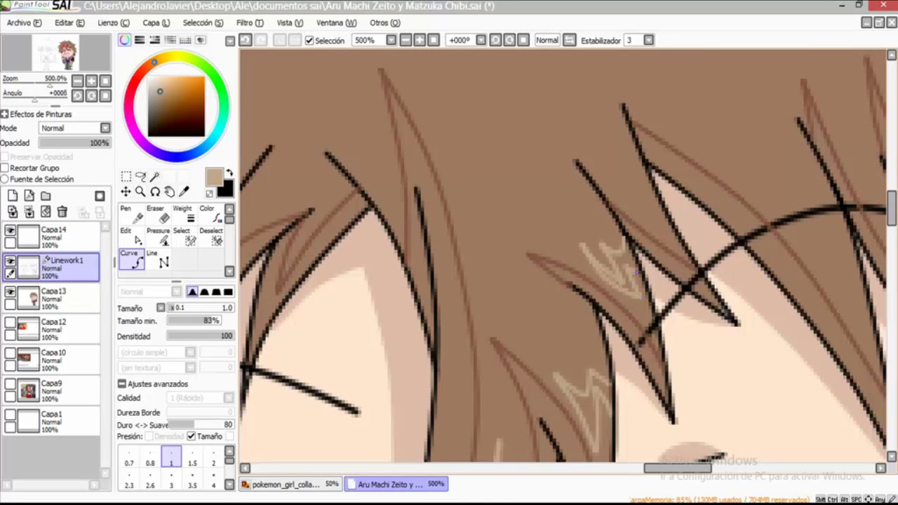
scroll(638, 270, right, 1)
scroll(599, 183, right, 5)
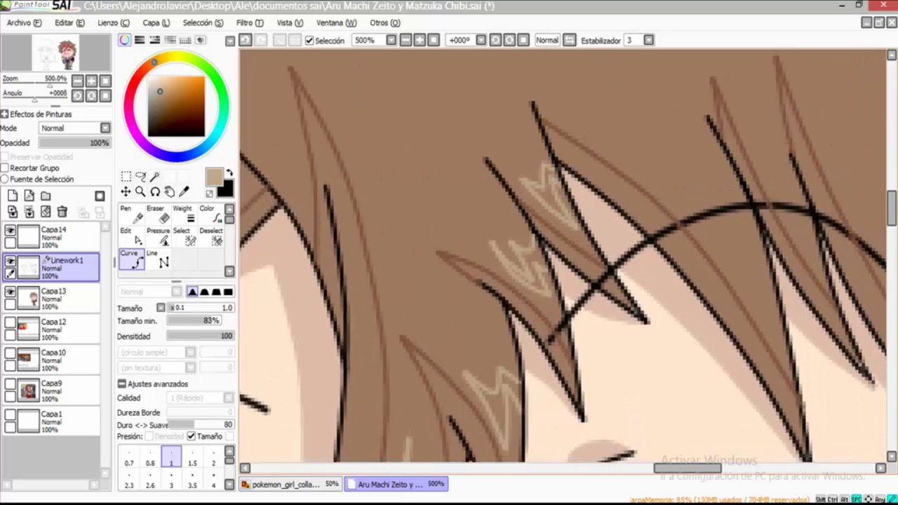
drag(558, 165, 641, 256)
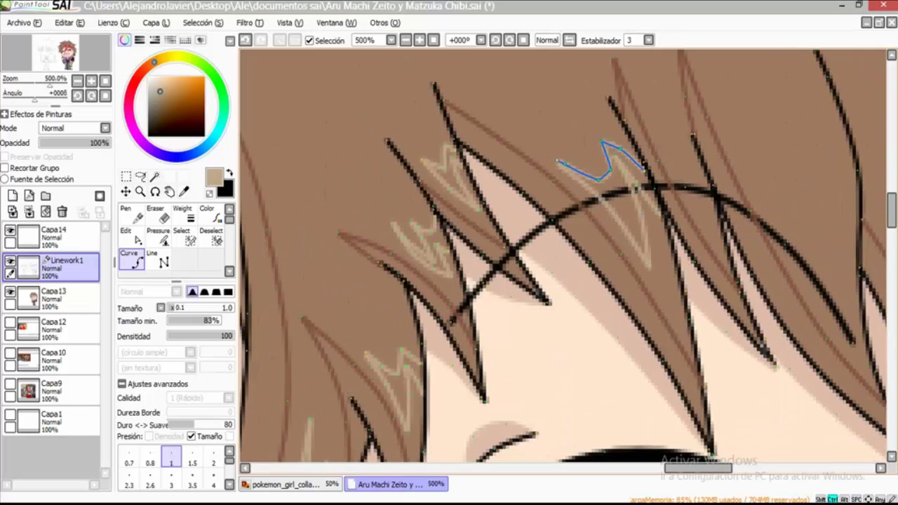
key(Return)
scroll(562, 259, right, 6)
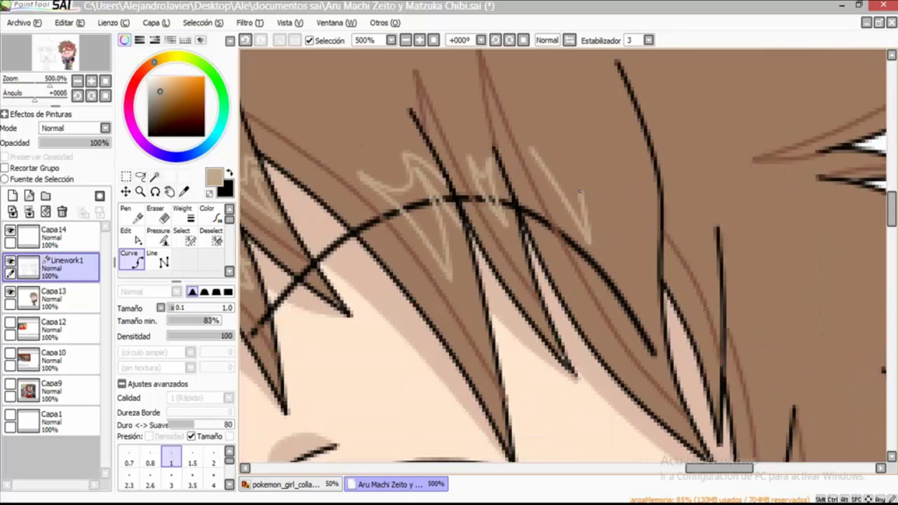
scroll(556, 164, right, 2)
drag(617, 229, 633, 252)
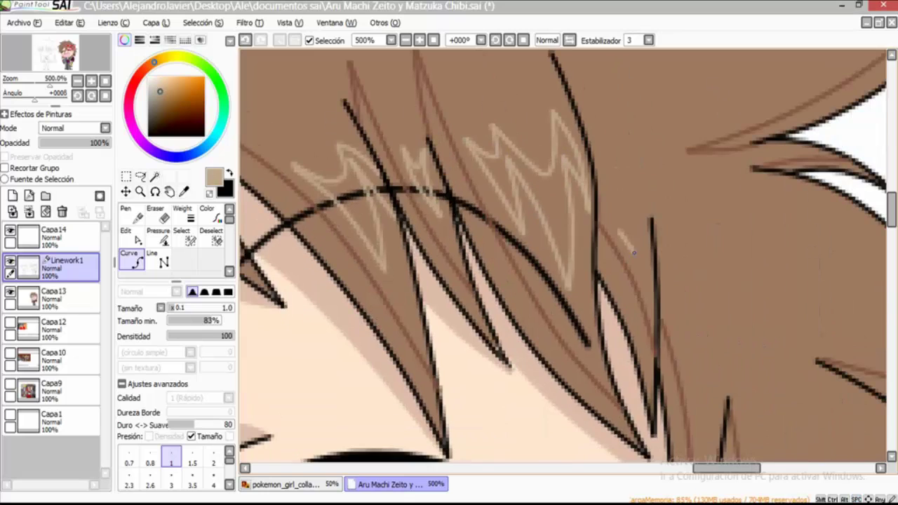
- Draw light tan zigzag highlight outlines on the locks above the ear and the large outer tufts on the hair's right side
scroll(631, 238, down, 5)
drag(614, 200, 621, 240)
scroll(618, 219, right, 8)
scroll(537, 271, down, 3)
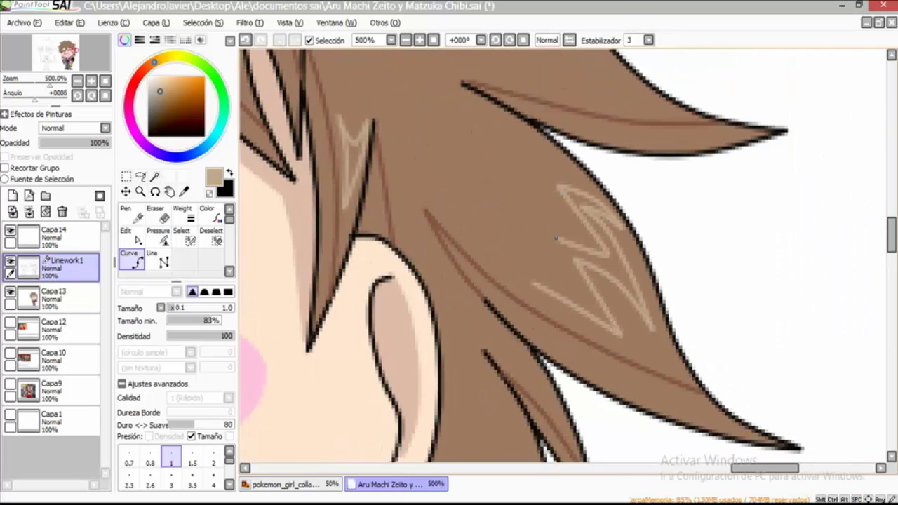
scroll(632, 281, up, 4)
scroll(631, 281, left, 1)
drag(582, 278, 682, 296)
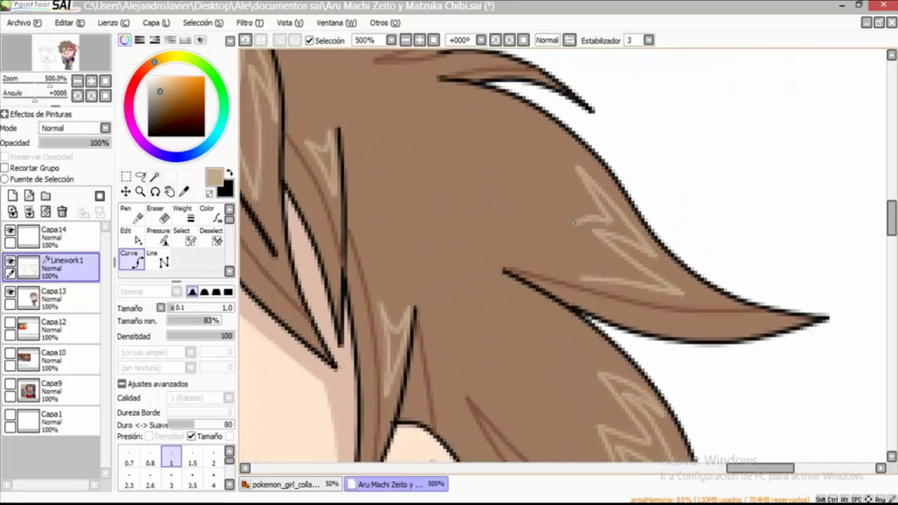
scroll(624, 294, up, 3)
scroll(624, 293, up, 3)
drag(538, 330, 624, 293)
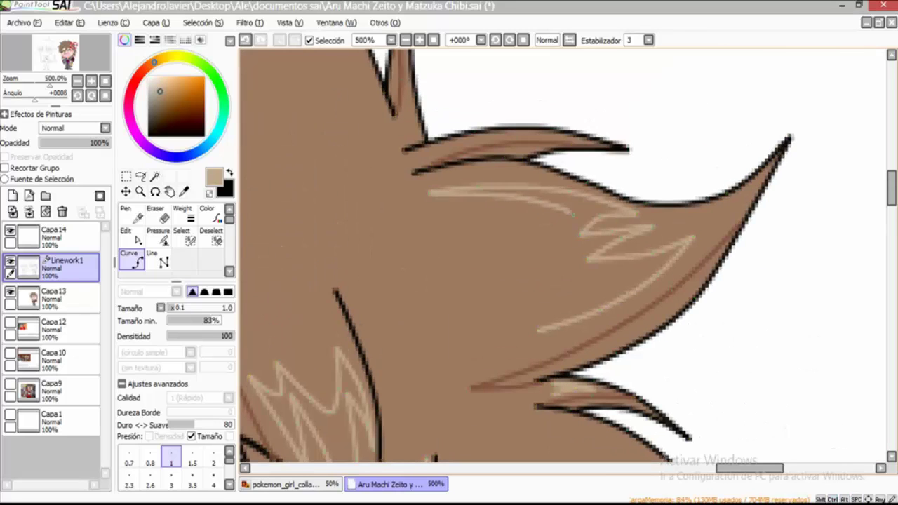
- Draw light tan zigzag highlight outlines on the small upper-right tufts and the spikes along the crown
scroll(561, 281, up, 2)
scroll(561, 281, left, 3)
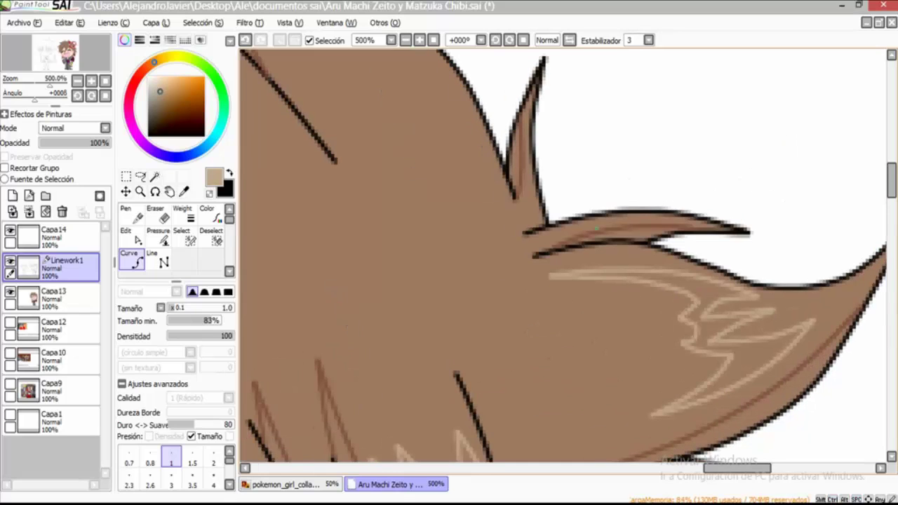
scroll(627, 221, up, 5)
scroll(627, 221, left, 5)
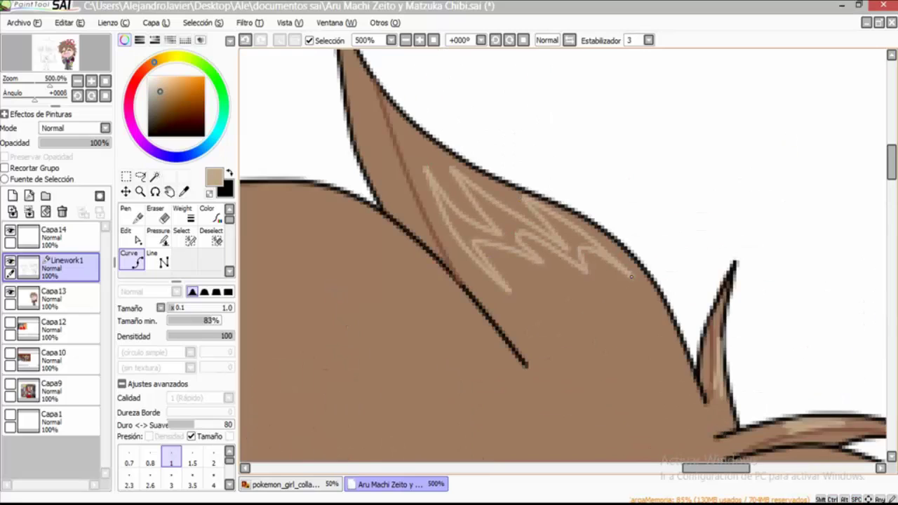
scroll(631, 278, left, 8)
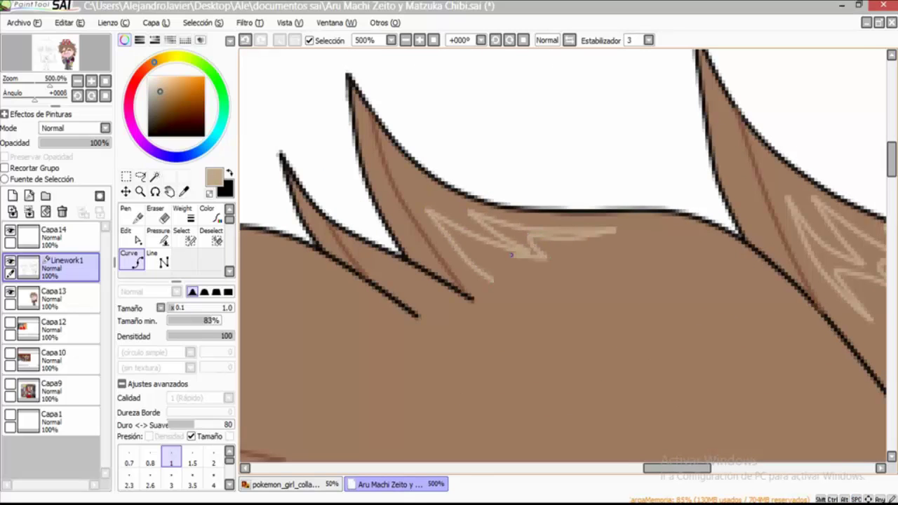
scroll(495, 281, left, 7)
scroll(495, 281, down, 2)
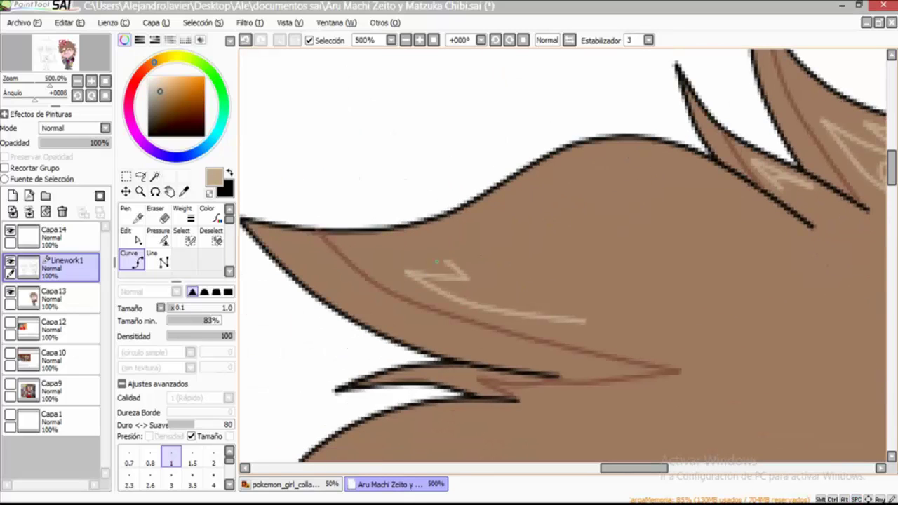
- Draw light tan zigzag highlight outlines on the upper-left tuft and the outer tufts down the hair's left side
scroll(487, 298, down, 2)
scroll(487, 298, right, 1)
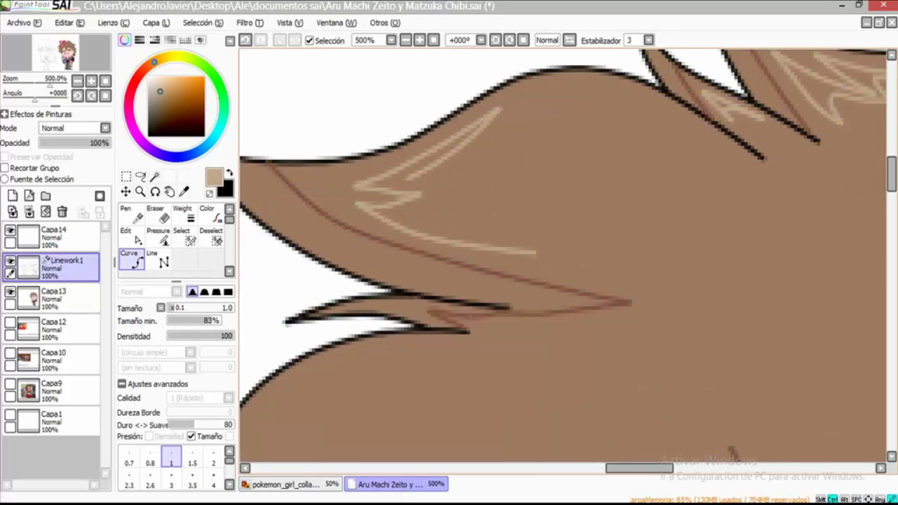
scroll(533, 252, down, 2)
scroll(533, 252, left, 2)
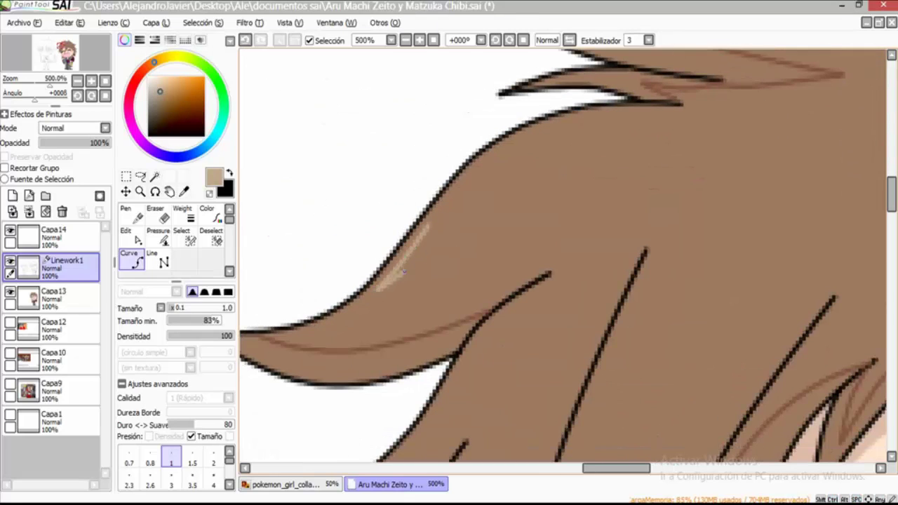
scroll(506, 249, down, 5)
scroll(506, 249, left, 2)
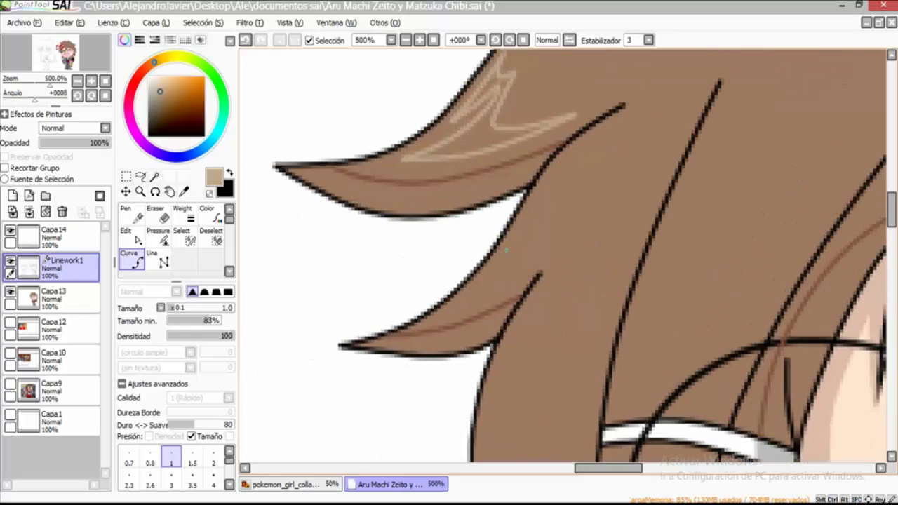
scroll(505, 270, down, 2)
scroll(504, 271, down, 5)
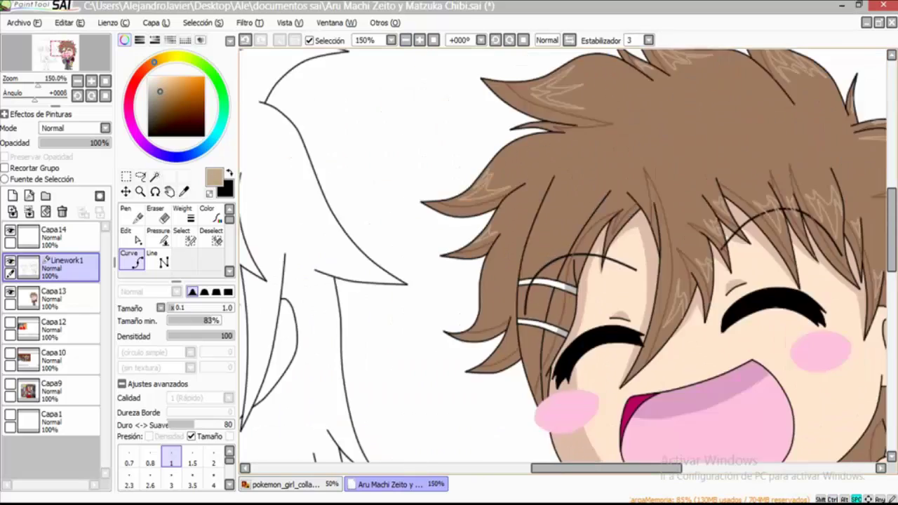
scroll(561, 256, down, 3)
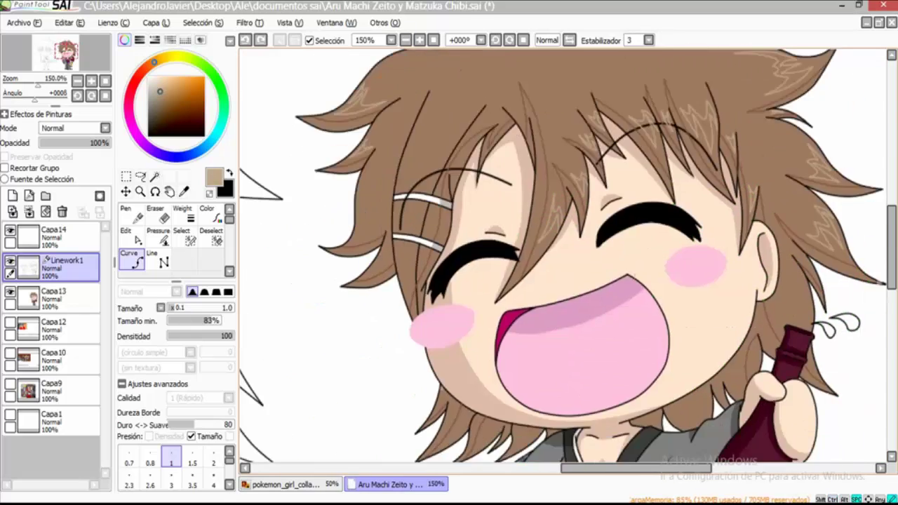
- Draw light tan zigzag highlight outlines on the lock above the hair clips and on the lower tufts of the hair's left side
scroll(561, 256, up, 3)
scroll(561, 256, up, 2)
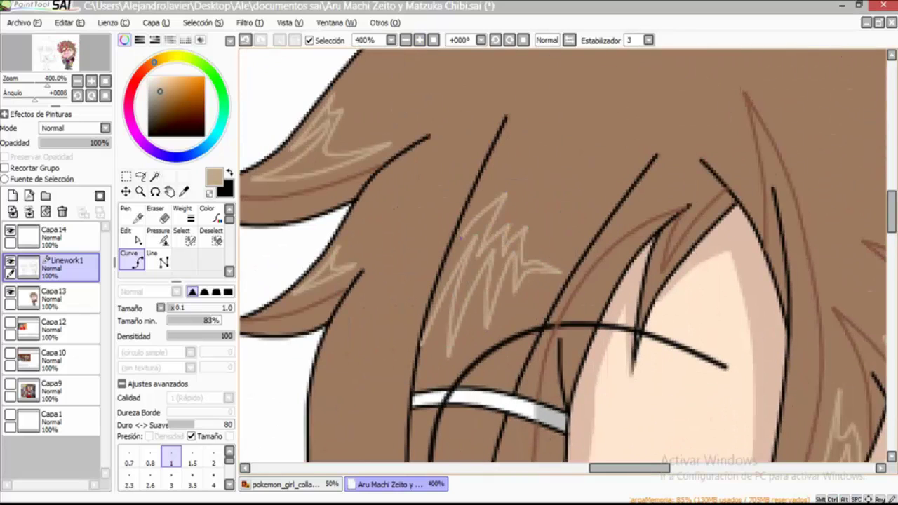
scroll(467, 239, down, 3)
scroll(468, 240, up, 1)
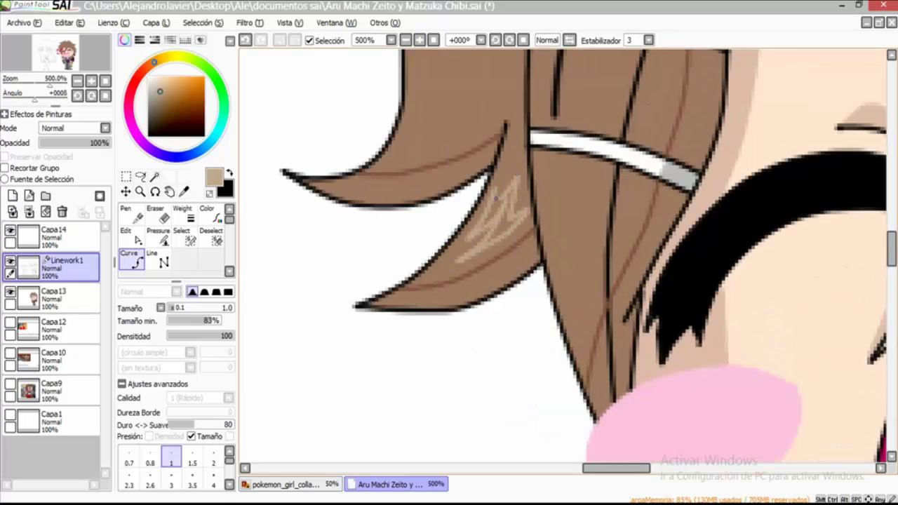
scroll(496, 198, up, 3)
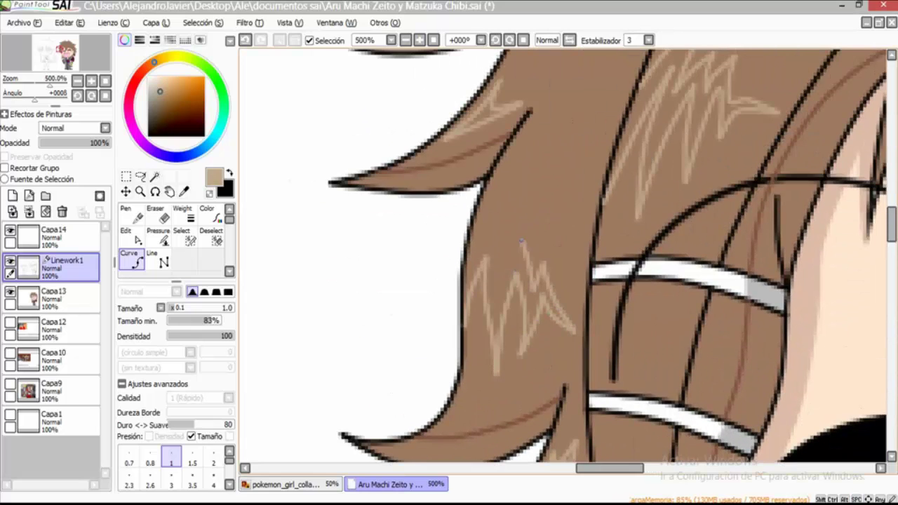
scroll(496, 231, up, 2)
- Clean up the ends of the highlight outlines across the fringe and outer tufts with the size 3 Eraser
key(e)
scroll(715, 132, right, 3)
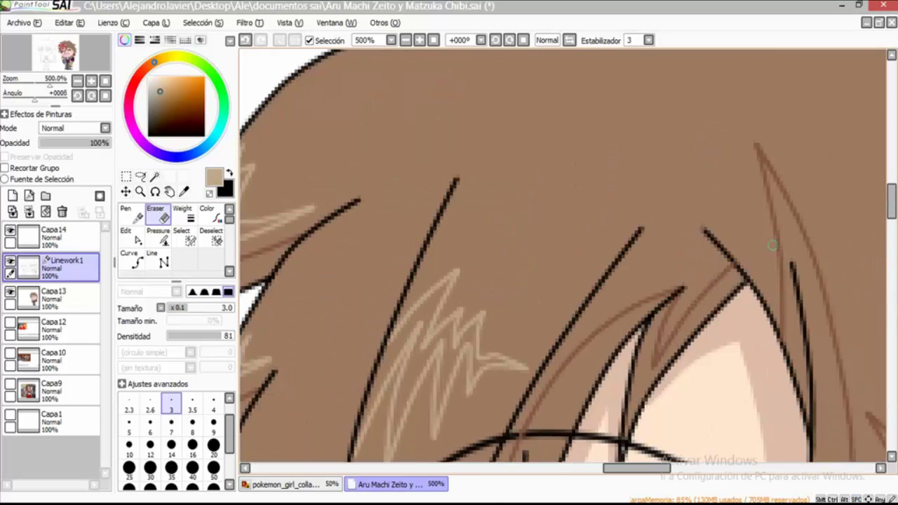
scroll(667, 138, down, 2)
scroll(667, 139, right, 3)
scroll(694, 193, up, 1)
scroll(611, 267, right, 2)
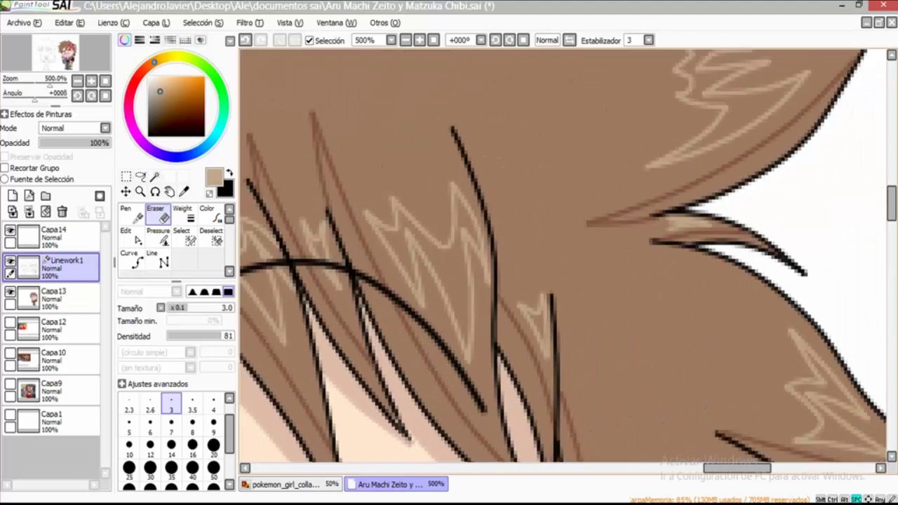
scroll(653, 242, up, 2)
scroll(524, 195, down, 2)
scroll(523, 195, left, 3)
scroll(523, 195, down, 4)
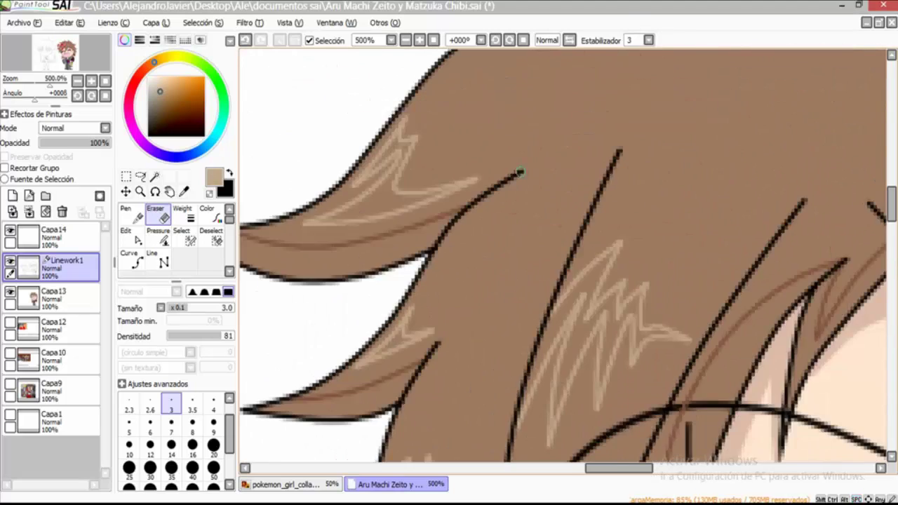
- Draw light tan zigzag highlight outlines on the nape locks below the chin and on the locks behind the ear
scroll(565, 256, down, 3)
key(c)
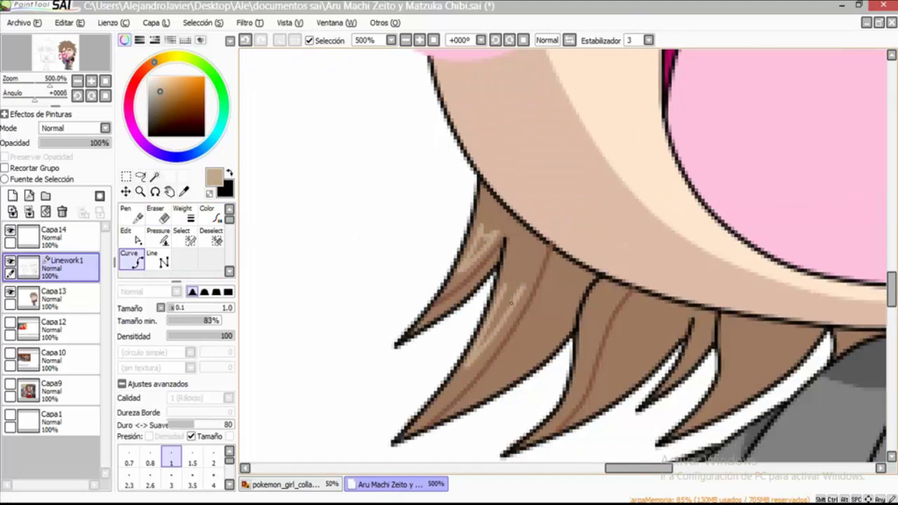
scroll(599, 314, right, 4)
scroll(600, 313, up, 1)
scroll(574, 283, up, 2)
scroll(573, 283, right, 2)
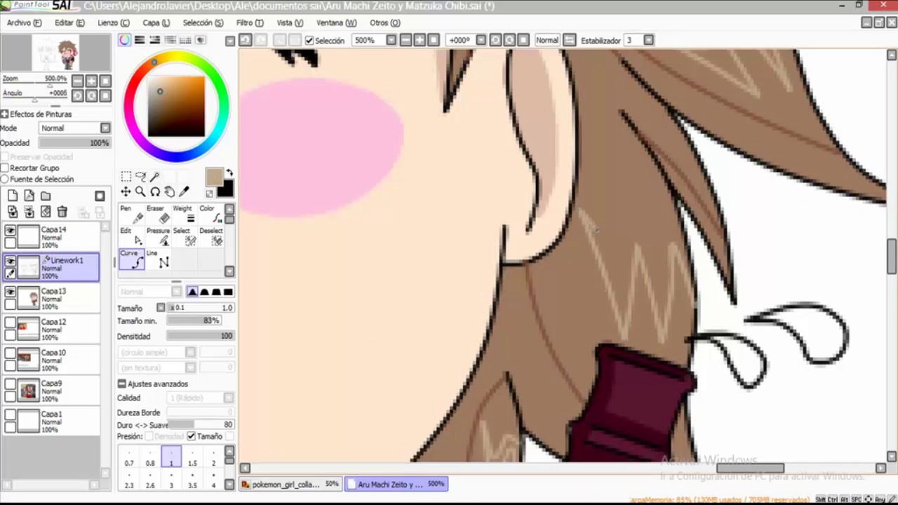
scroll(653, 275, up, 2)
scroll(653, 275, right, 3)
key(e)
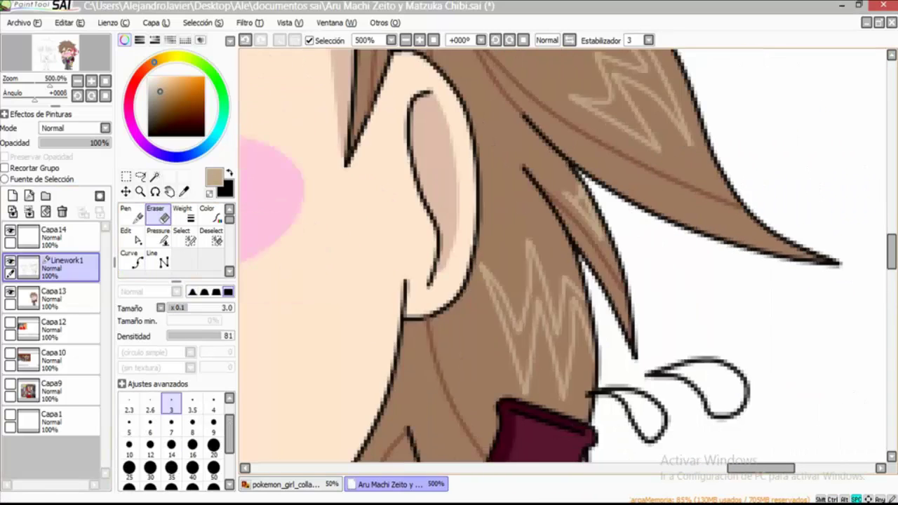
- Select the outlined shadow areas of the fringe locks with the Magic Wand on the Linework1 layer
key(minus)
key(minus)
key(minus)
key(minus)
key(minus)
key(minus)
key(w)
key(plus)
key(plus)
key(plus)
key(plus)
scroll(569, 260, up, 3)
scroll(569, 260, left, 2)
click(459, 295)
click(540, 350)
click(624, 186)
click(701, 280)
click(800, 246)
click(351, 252)
click(294, 365)
scroll(561, 260, down, 2)
scroll(561, 260, left, 2)
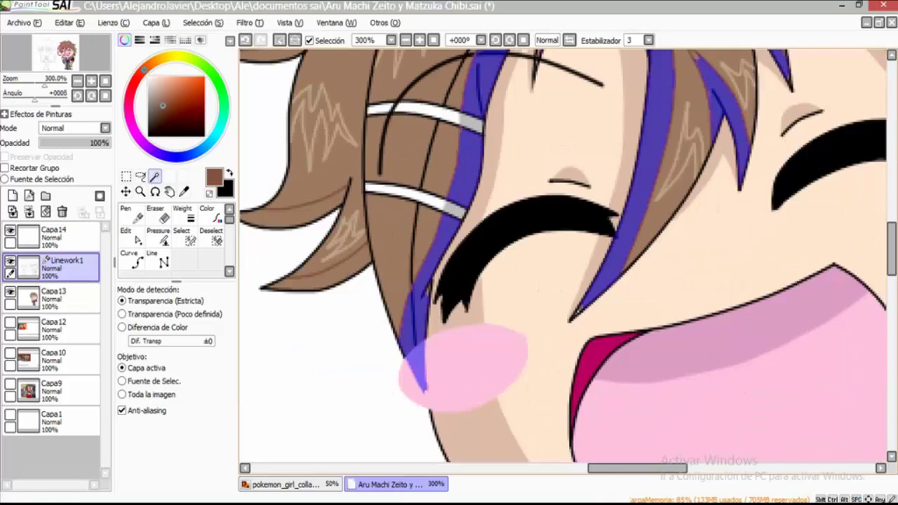
- Add the shadow areas of the outer tufts, crown spikes and nape locks to the selection
click(295, 211)
scroll(562, 260, up, 2)
scroll(568, 259, up, 3)
scroll(568, 260, right, 3)
scroll(569, 260, down, 2)
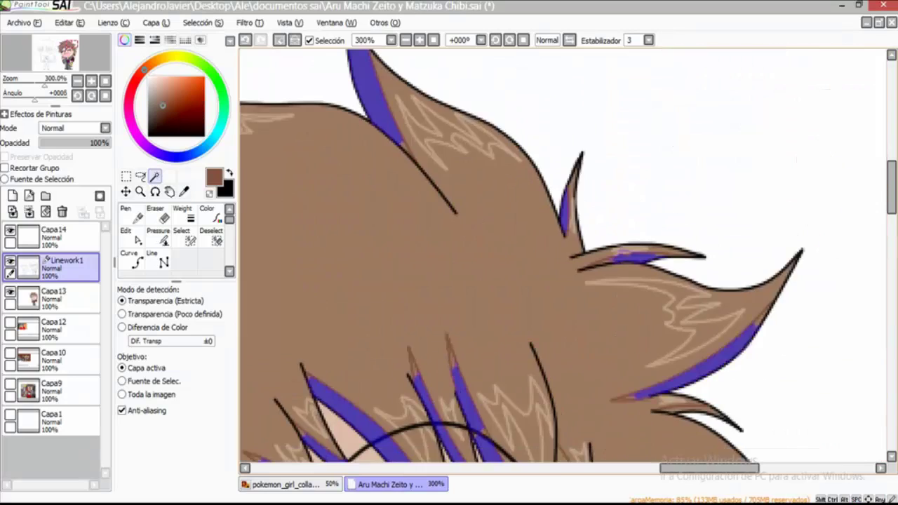
scroll(568, 259, down, 6)
scroll(568, 260, left, 2)
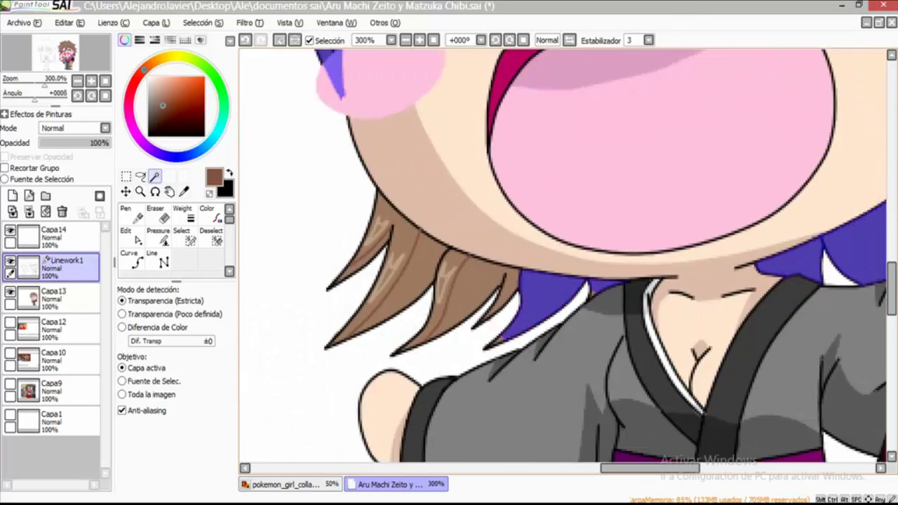
scroll(569, 260, up, 3)
scroll(568, 260, right, 2)
- Fill the selected hair shadows with reddish brown on layer Capa13 using the Pincel brush at size 80
key(minus)
key(minus)
key(minus)
click(53, 295)
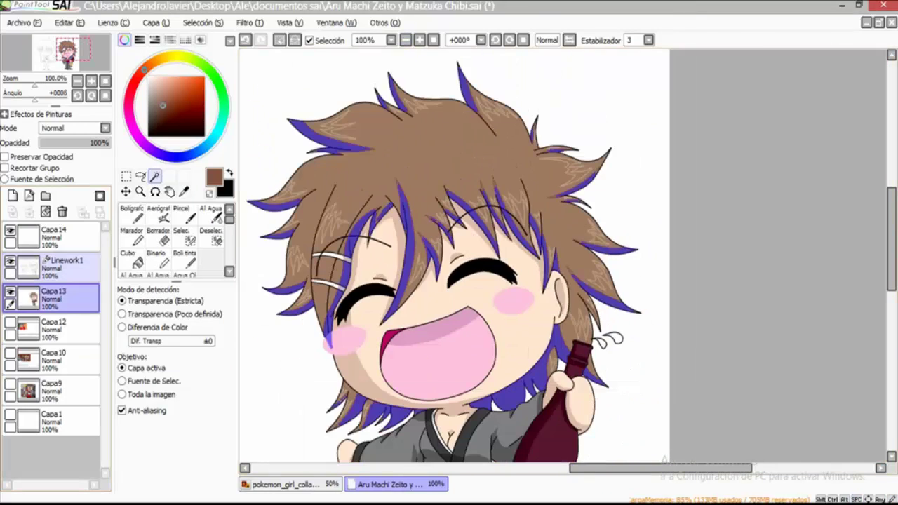
click(181, 213)
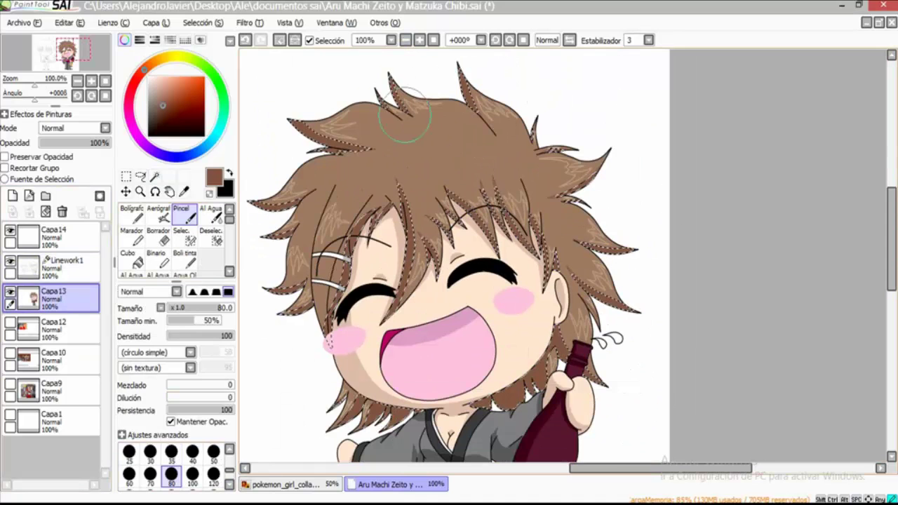
- Deselect and paint the missed shadow gaps in the left fringe locks and left tufts with a size 3 brush
key(plus)
key(plus)
key(plus)
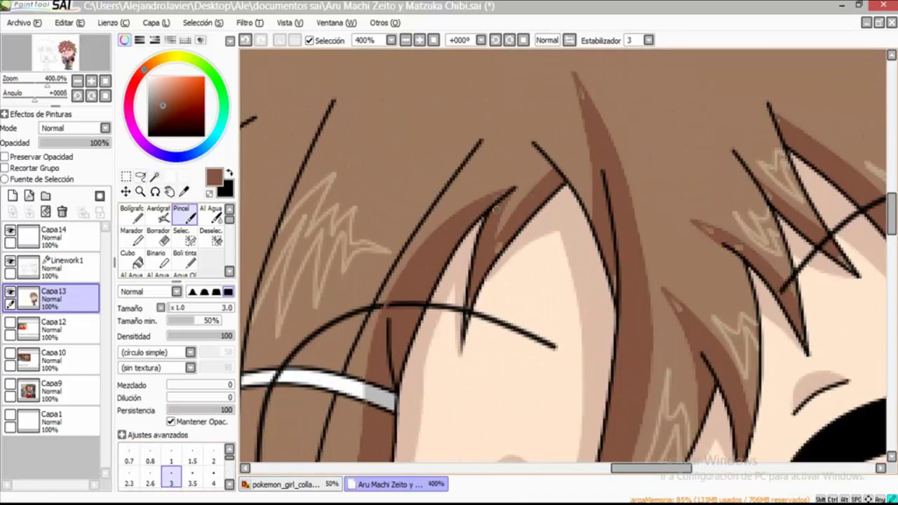
scroll(561, 259, down, 5)
scroll(561, 260, left, 3)
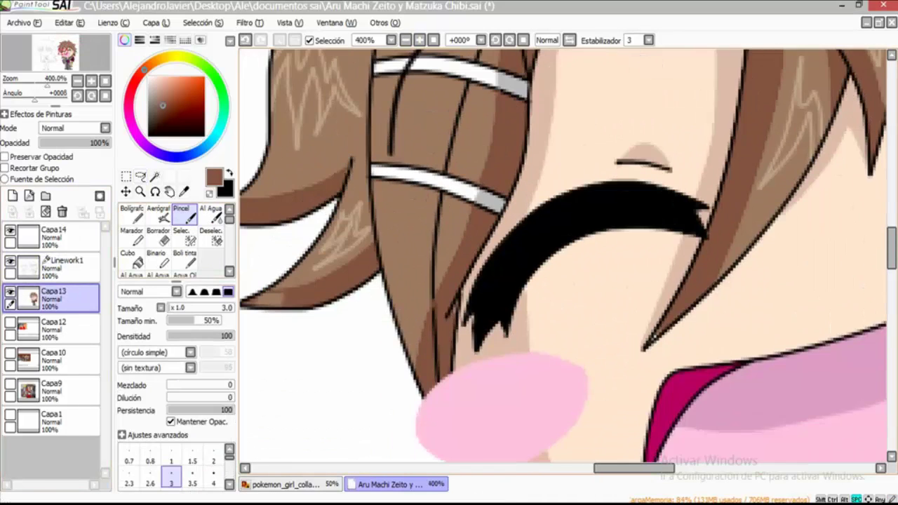
scroll(561, 260, up, 4)
scroll(561, 259, left, 2)
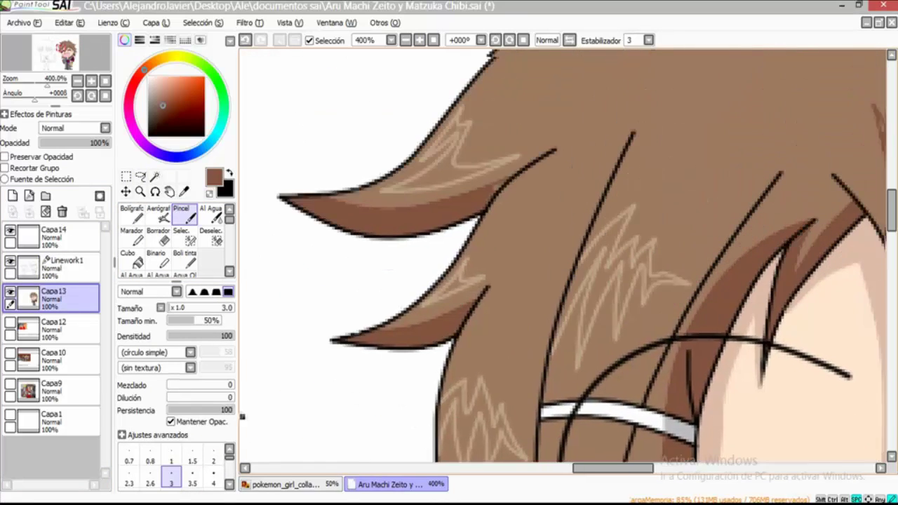
- Paint the missed reddish brown shadow gaps in the nape locks, behind the ear and in the tufts beside it
scroll(562, 259, down, 4)
scroll(561, 259, down, 4)
scroll(561, 260, right, 1)
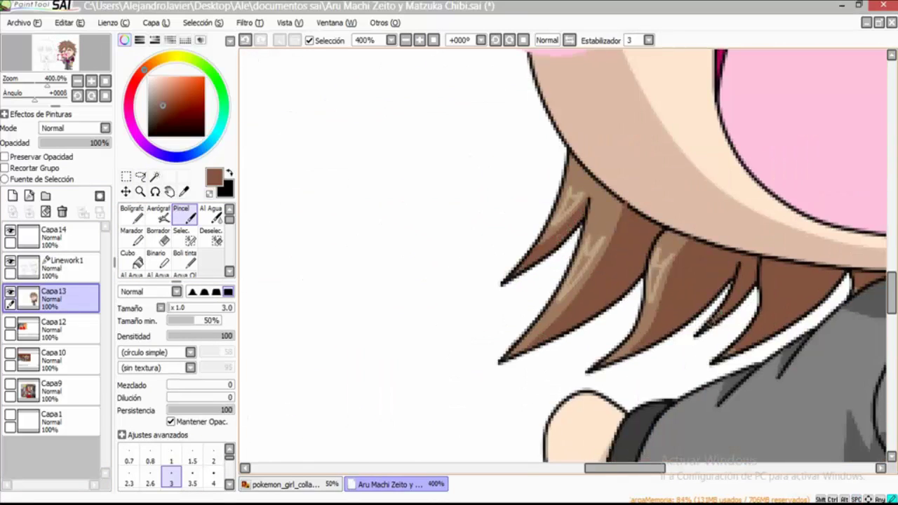
scroll(561, 259, right, 2)
scroll(561, 259, up, 5)
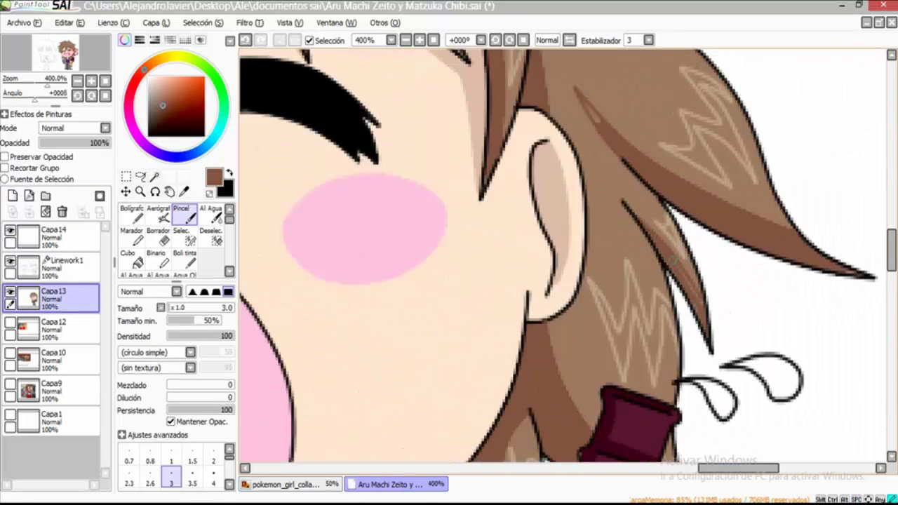
scroll(569, 188, up, 2)
scroll(570, 188, right, 1)
scroll(570, 232, up, 5)
scroll(570, 232, left, 1)
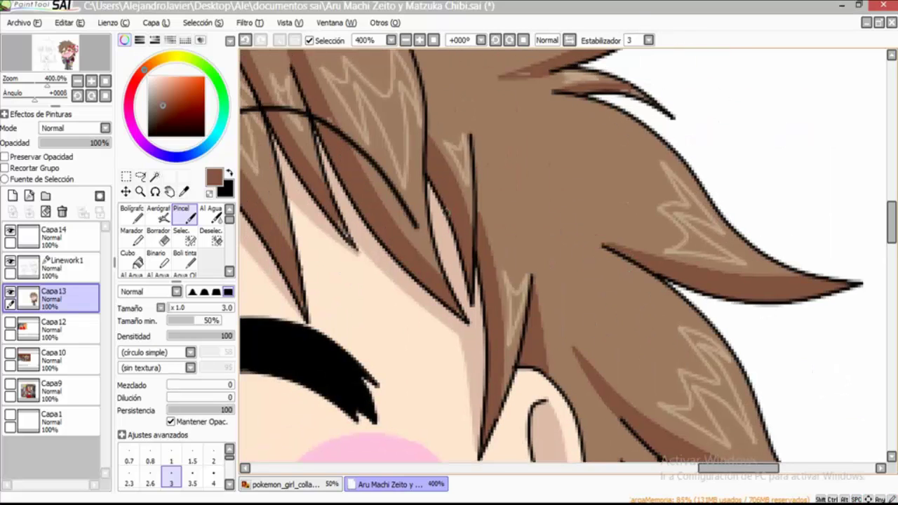
- Paint the missed shadow gaps in the upper-right tufts and the fringe locks above the right-hand eye
scroll(570, 231, up, 1)
scroll(343, 163, up, 2)
scroll(343, 163, left, 1)
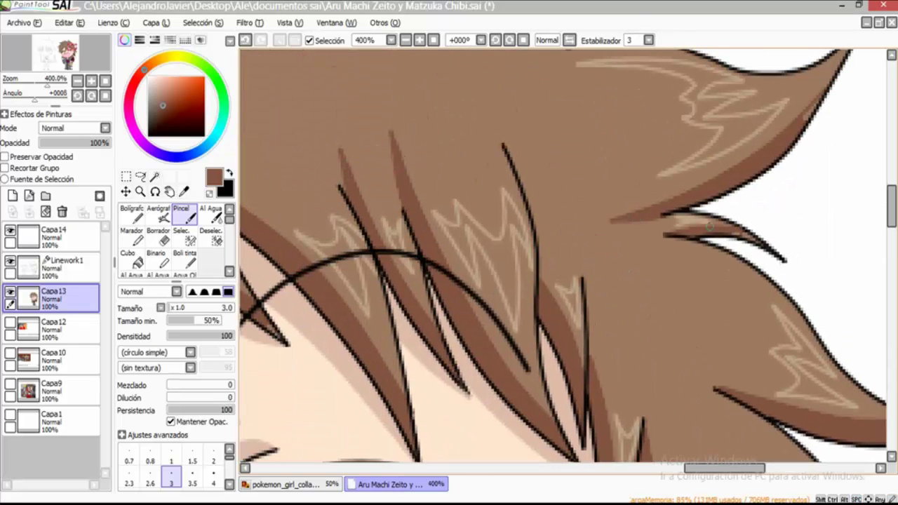
scroll(709, 226, up, 2)
scroll(710, 226, right, 1)
scroll(411, 205, down, 2)
scroll(411, 205, left, 2)
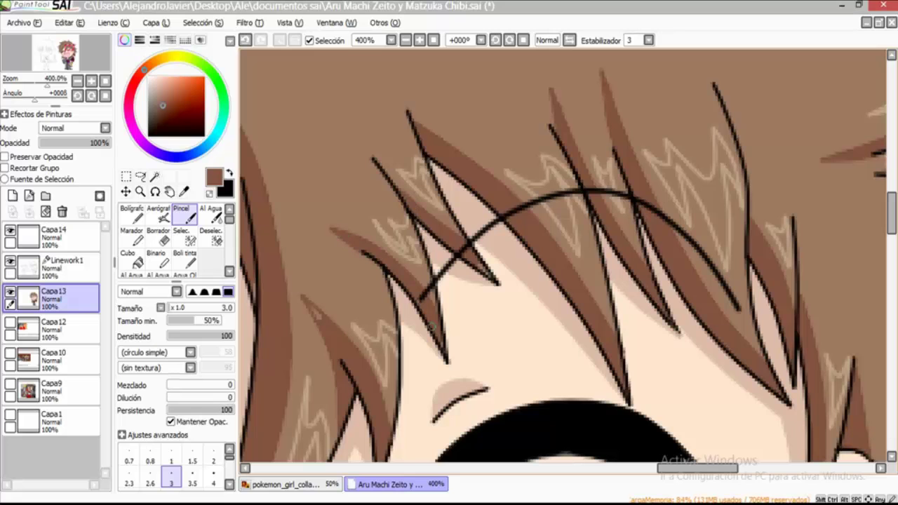
scroll(562, 257, down, 1)
scroll(561, 256, up, 2)
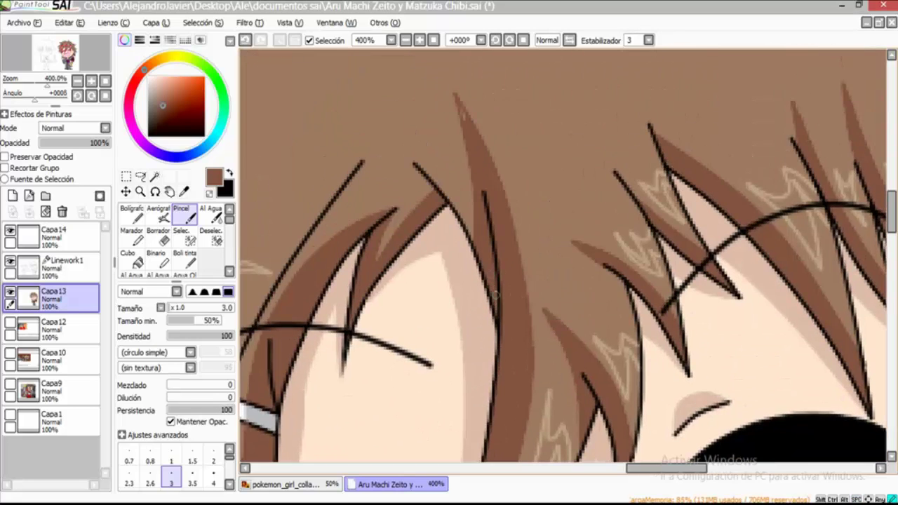
- Paint the missed shadow gaps in the central fringe lock, the crown spikes and the upper-left tuft
scroll(561, 256, up, 2)
scroll(562, 256, up, 2)
scroll(436, 219, left, 1)
scroll(564, 303, up, 1)
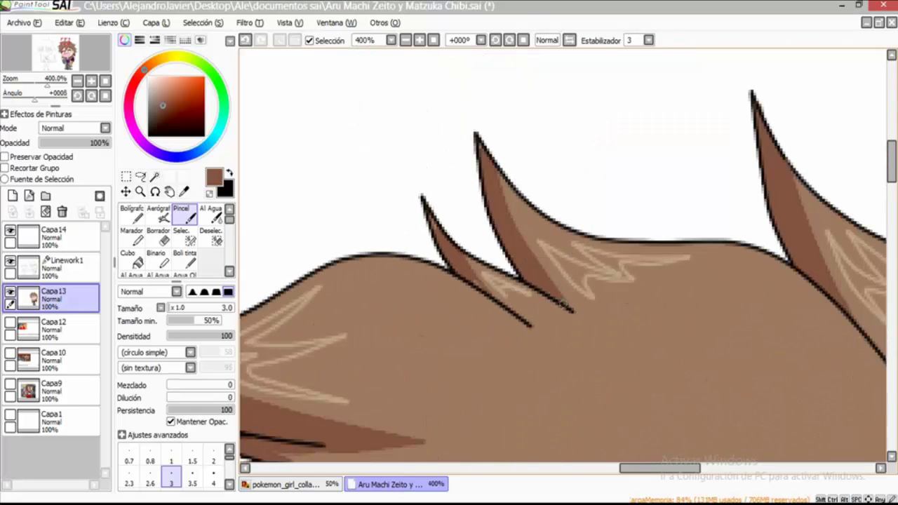
scroll(653, 284, left, 1)
scroll(561, 256, down, 2)
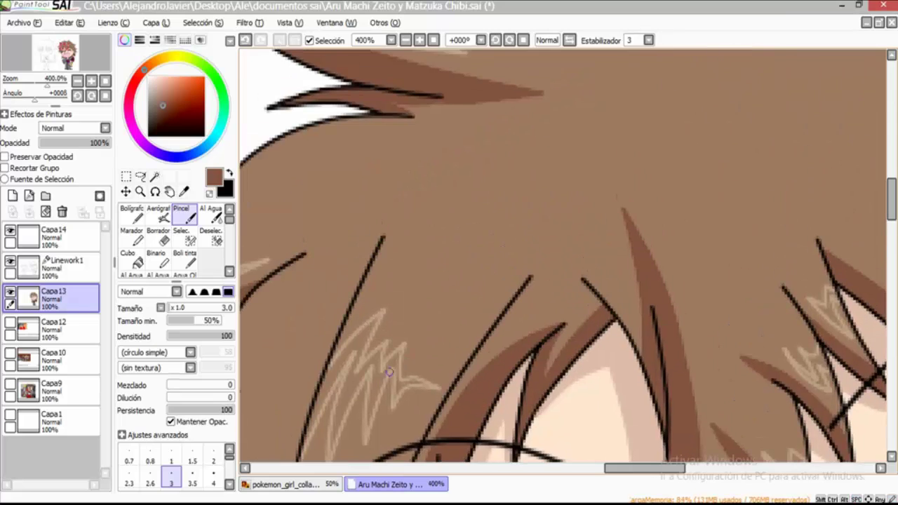
- Select the zigzag highlight areas on the hair's left side and upper-left tuft with the Magic Wand on Linework1
click(66, 266)
click(155, 176)
click(465, 421)
scroll(561, 256, left, 1)
click(350, 308)
scroll(562, 256, right, 1)
click(501, 220)
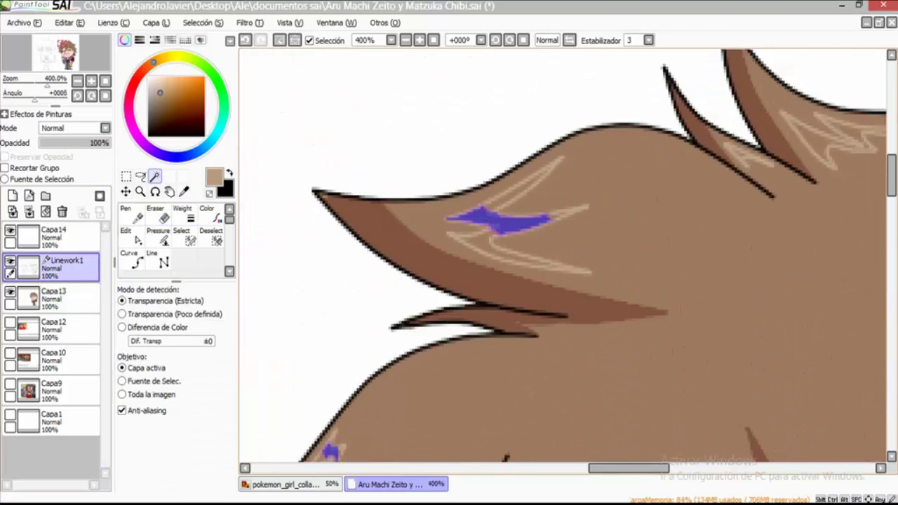
- Add the highlight areas of the crown spikes, the upper-right tufts and the fringe above the right-hand eye to the selection
scroll(562, 256, right, 1)
click(618, 195)
scroll(561, 256, right, 2)
click(684, 344)
scroll(561, 256, down, 1)
click(470, 321)
click(329, 328)
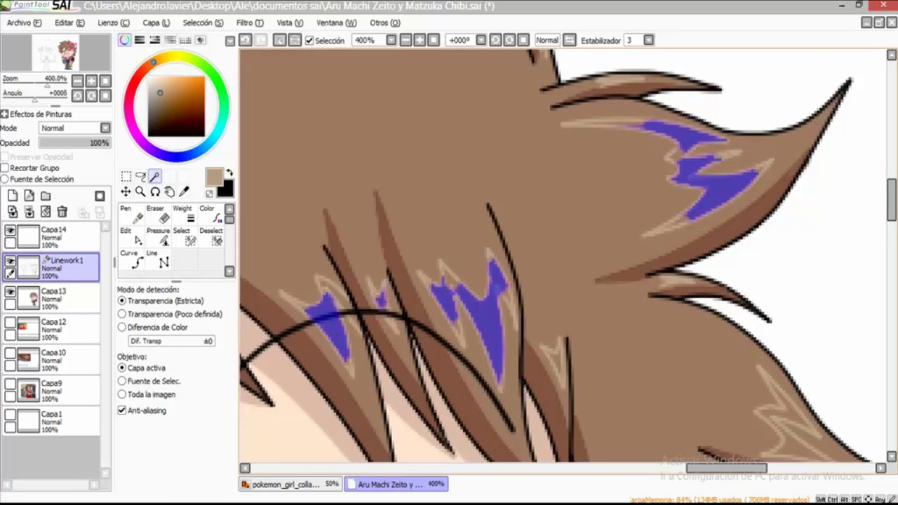
- Add the highlight areas of the lower-right tufts, nape locks and central fringe locks to the selection
scroll(562, 256, down, 2)
click(404, 193)
scroll(561, 256, down, 2)
click(542, 251)
scroll(561, 256, left, 2)
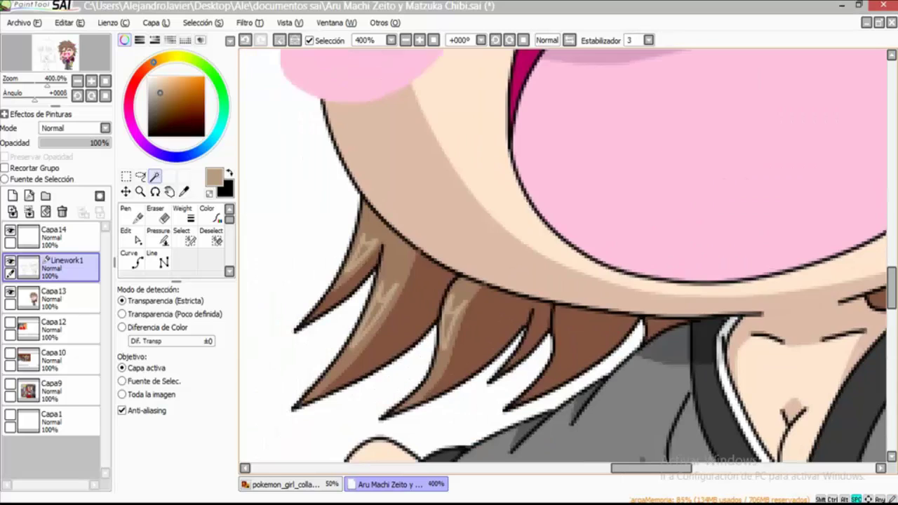
scroll(562, 256, down, 2)
click(491, 320)
click(450, 177)
scroll(561, 256, left, 2)
scroll(561, 256, right, 2)
click(568, 231)
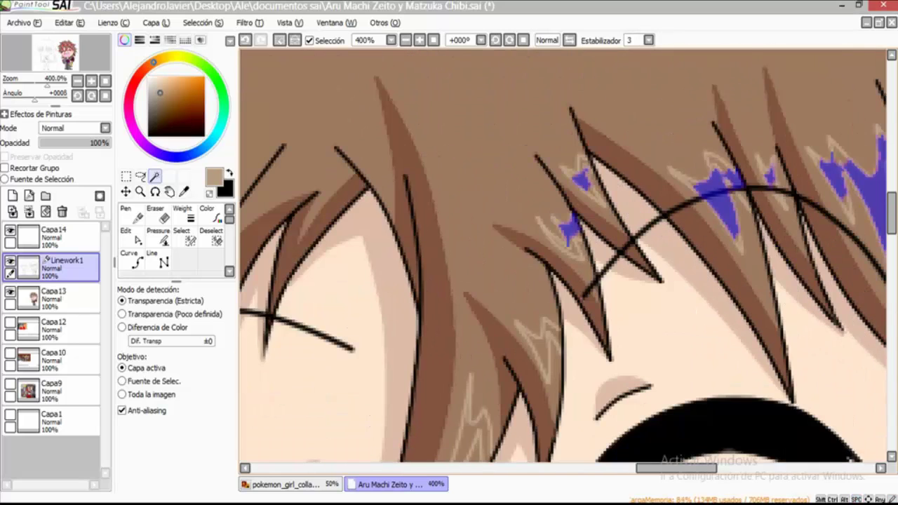
scroll(561, 256, down, 2)
click(491, 288)
- Fill the selected hair highlights with light tan on layer Capa13 using the Pincel brush at size 250
key(ctrl+0)
click(52, 294)
click(140, 176)
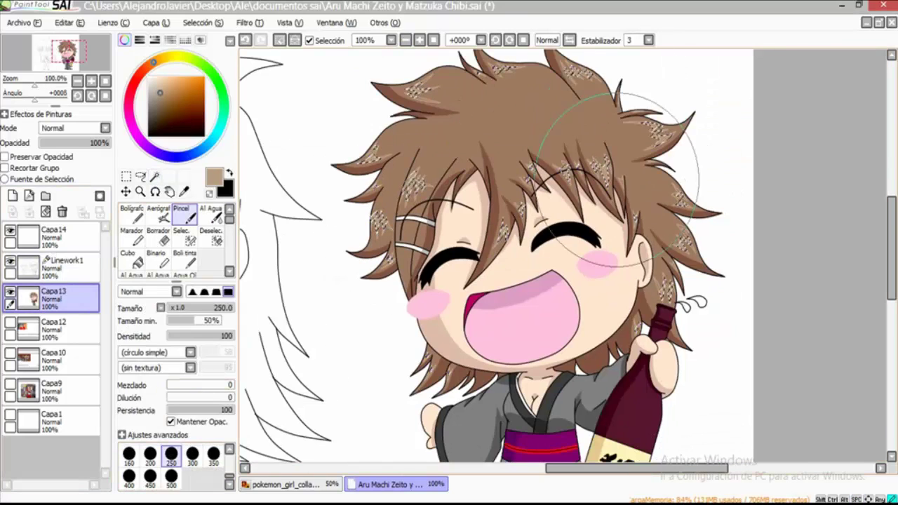
scroll(575, 362, up, 3)
scroll(574, 362, up, 3)
scroll(575, 362, left, 2)
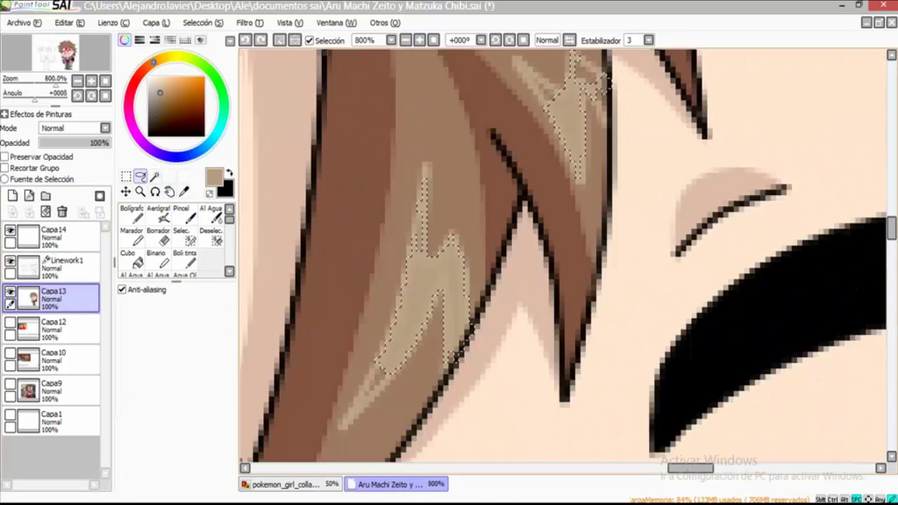
scroll(561, 256, down, 4)
scroll(561, 256, up, 3)
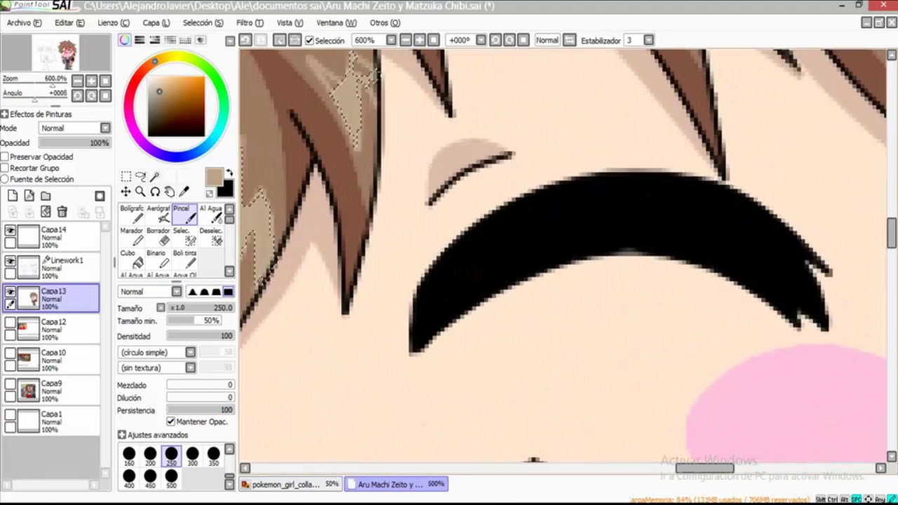
- Fill the small gaps in the light tan highlights of the fringe locks using the Pincel brush at size 2 on Capa13
key(b)
scroll(503, 265, up, 5)
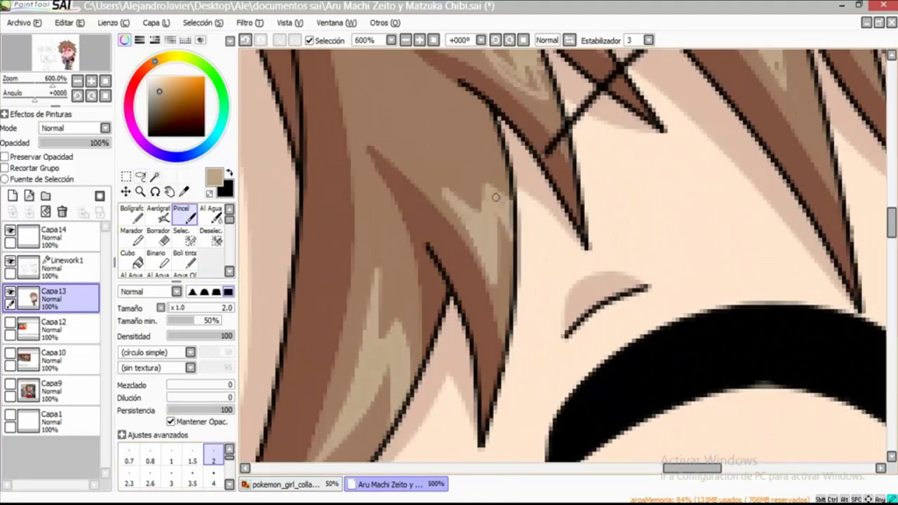
scroll(554, 189, right, 3)
scroll(580, 240, up, 1)
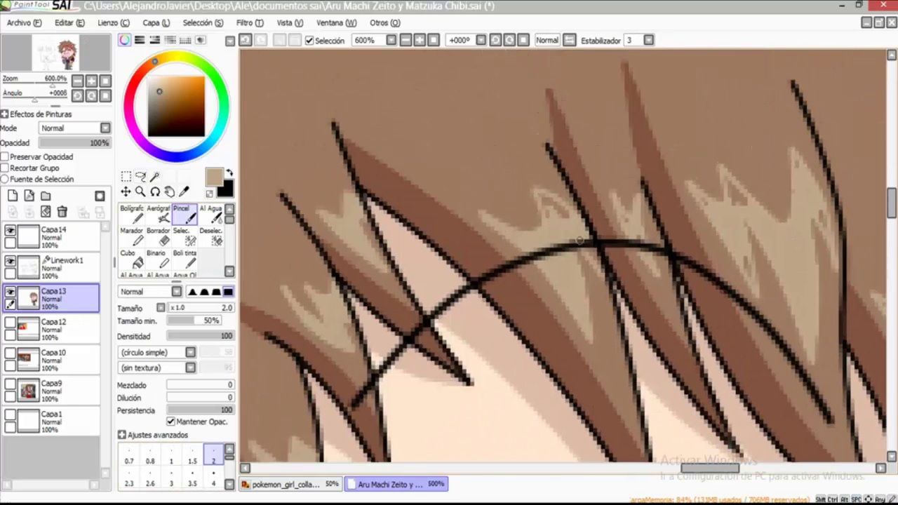
scroll(574, 218, up, 1)
scroll(544, 270, right, 3)
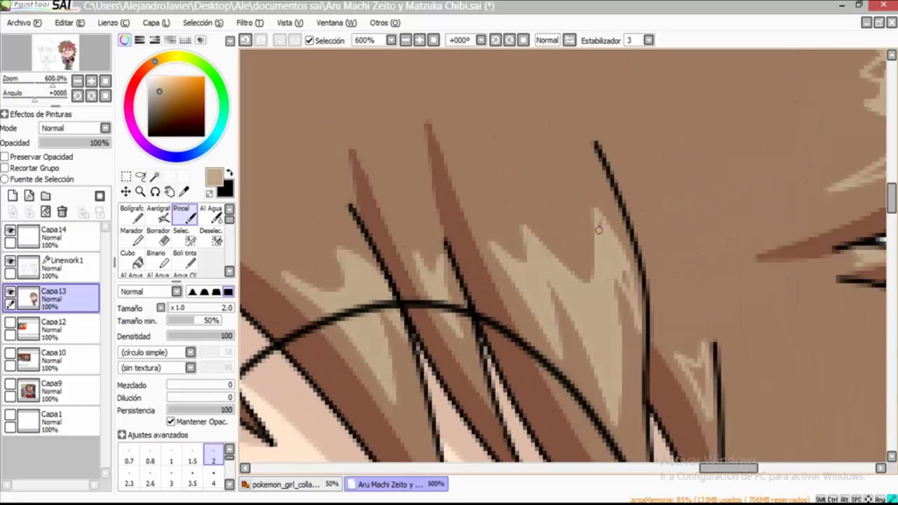
- Touch up the light tan highlights on the hair tufts along the right side of the head with the same brush
scroll(599, 229, right, 3)
scroll(538, 262, down, 1)
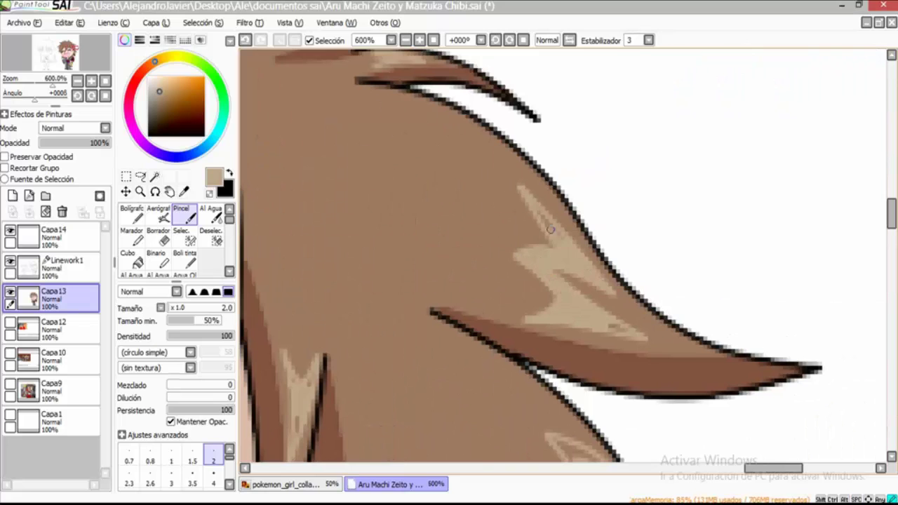
scroll(604, 322, down, 3)
scroll(548, 330, right, 2)
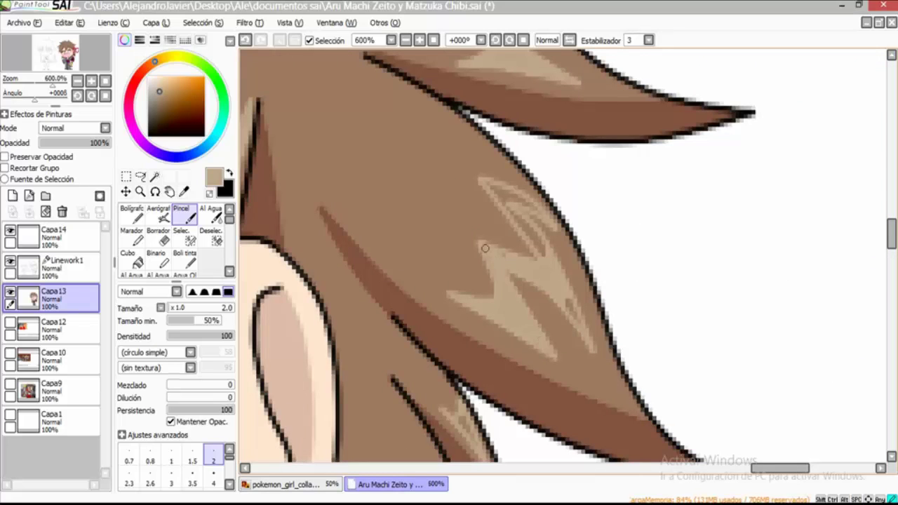
scroll(488, 184, up, 3)
scroll(519, 250, left, 2)
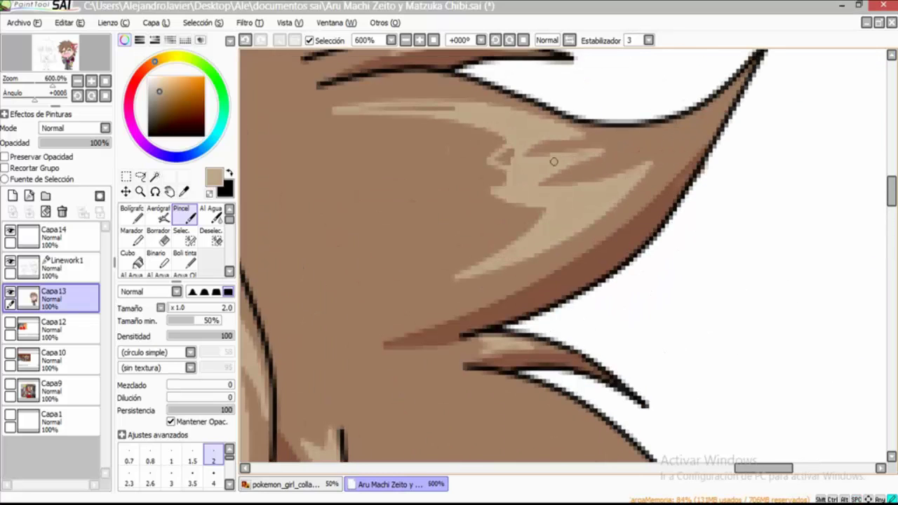
- Fill the gaps in the light tan highlights of the crown spikes and the upper-left tuft
scroll(582, 293, up, 3)
scroll(582, 293, left, 2)
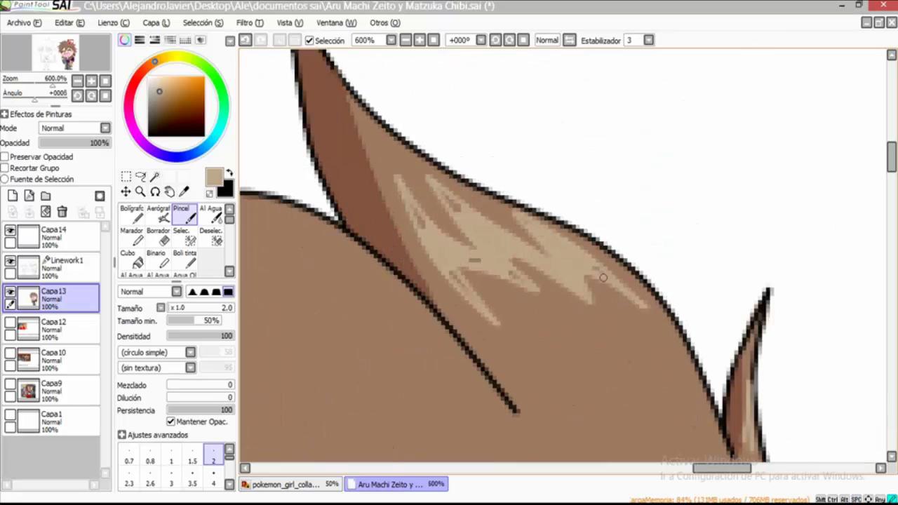
scroll(440, 191, up, 3)
scroll(617, 264, left, 2)
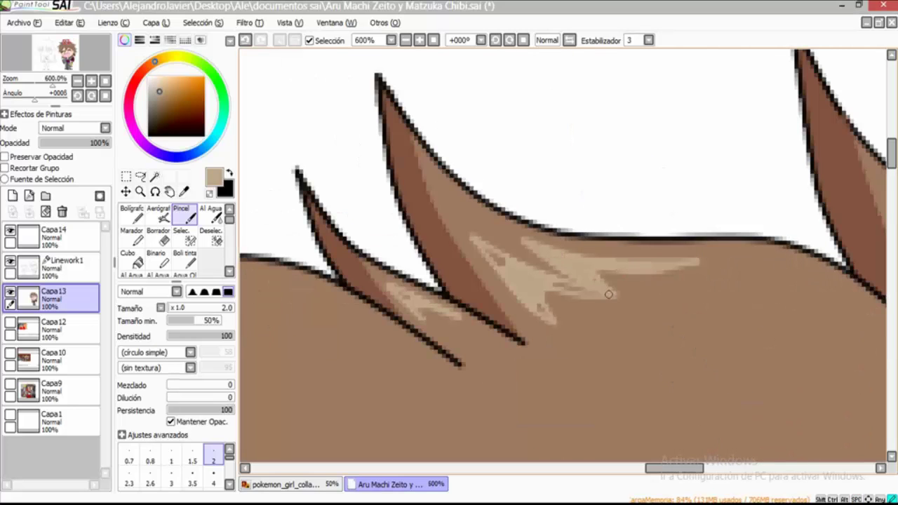
scroll(496, 268, down, 2)
scroll(547, 249, left, 2)
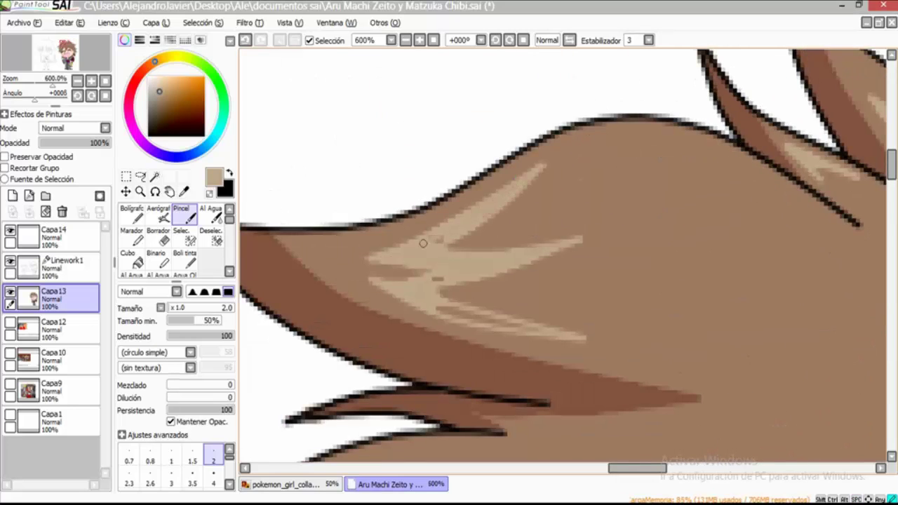
- Touch up the light tan highlights on the left-side tufts and the locks around the hair clips
scroll(536, 332, down, 2)
scroll(474, 227, left, 2)
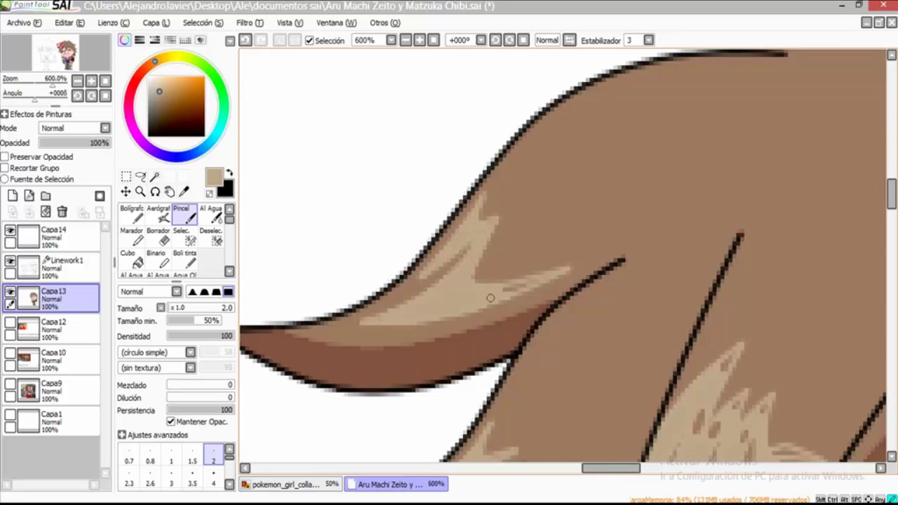
scroll(490, 298, down, 2)
scroll(532, 263, right, 2)
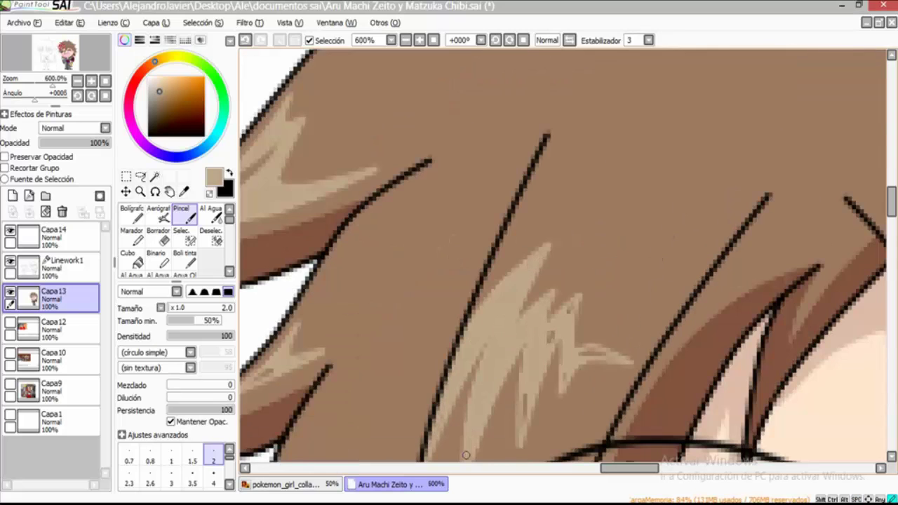
scroll(608, 353, down, 2)
scroll(433, 307, left, 2)
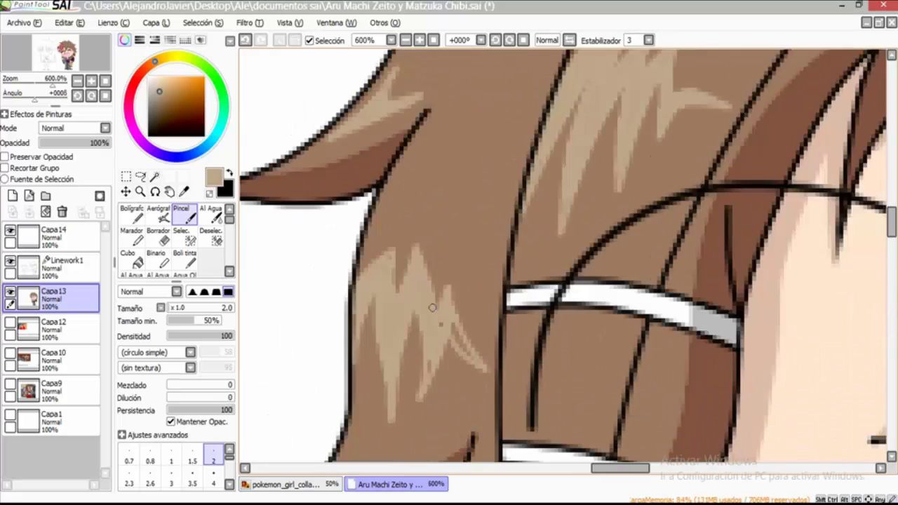
scroll(451, 317, down, 3)
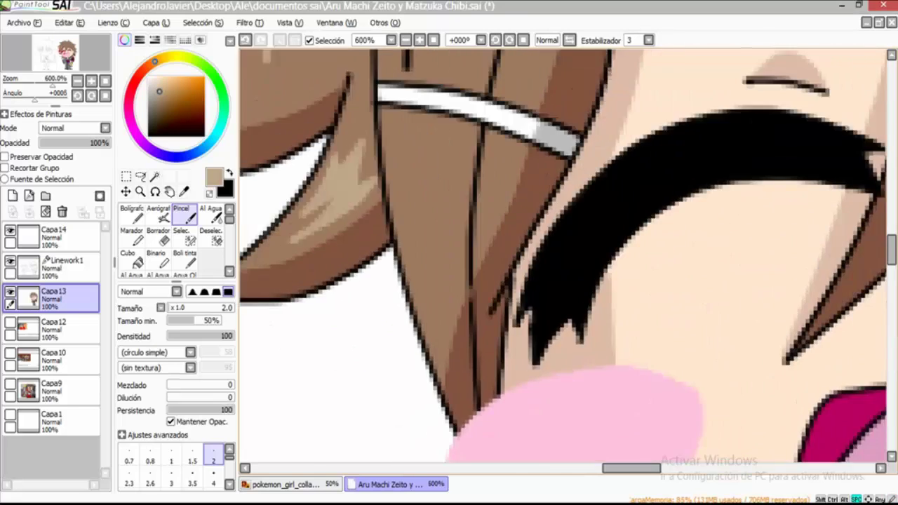
- Touch up the light tan highlights on the nape hair near the bottle and behind the ear, then check the whole hair
scroll(465, 325, right, 2)
scroll(589, 343, right, 3)
scroll(559, 271, up, 2)
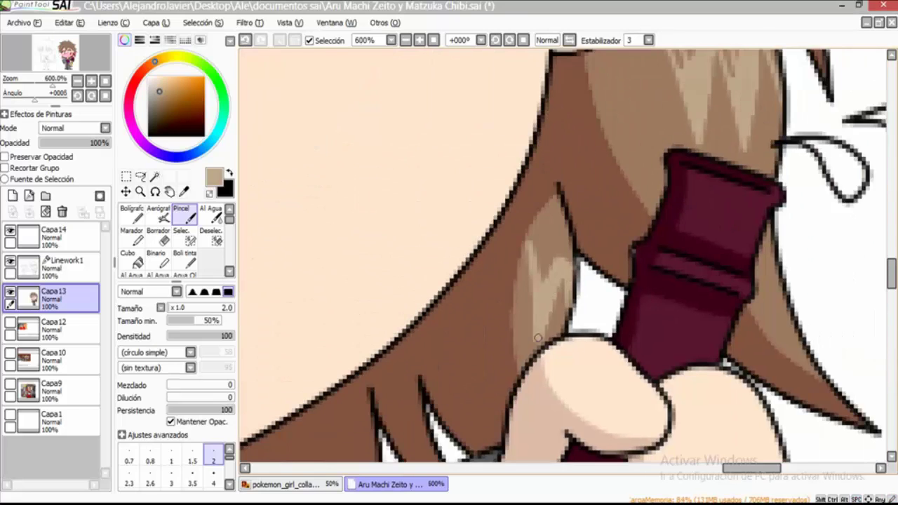
scroll(538, 338, up, 2)
scroll(606, 134, right, 1)
scroll(679, 185, up, 6)
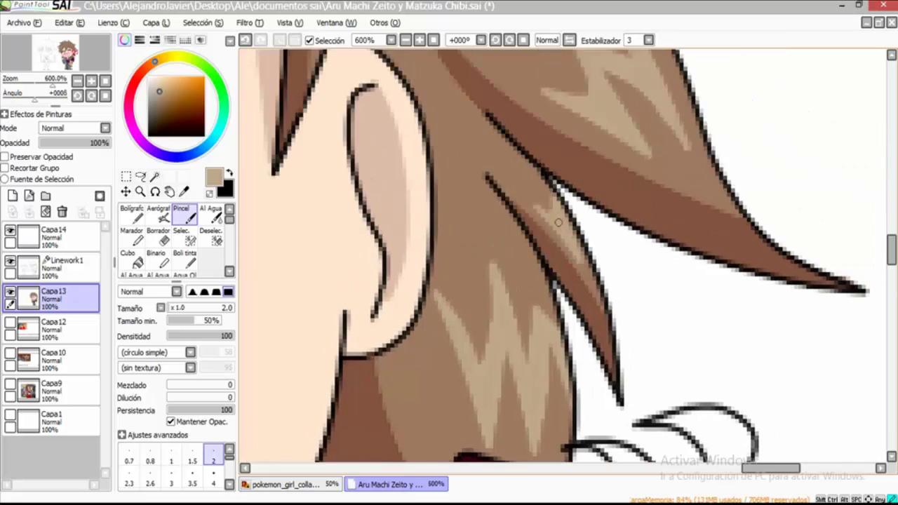
scroll(730, 182, left, 3)
scroll(749, 181, down, 4)
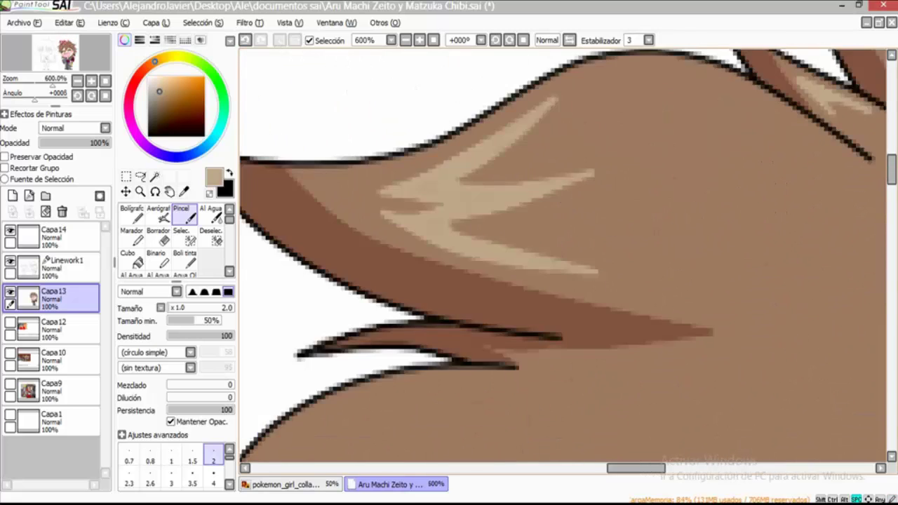
scroll(434, 216, down, 3)
scroll(434, 215, down, 3)
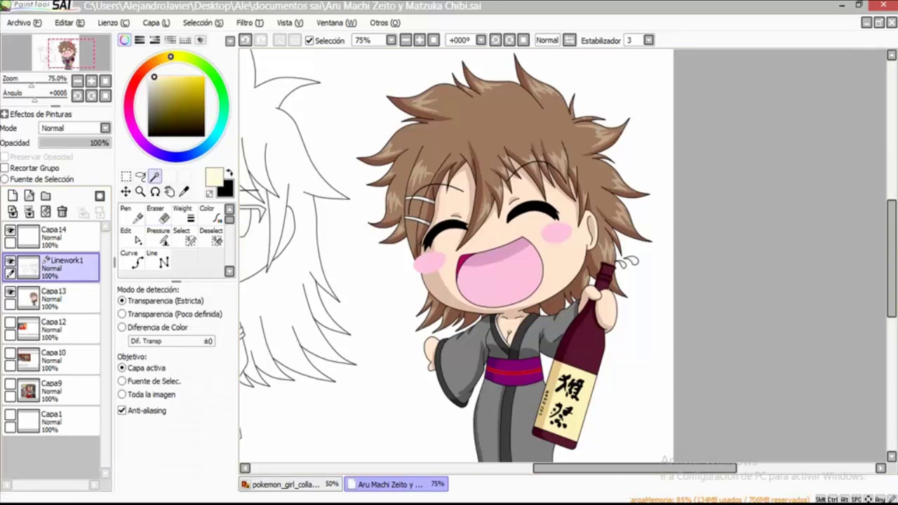
- Colour the two droplets beside the bottle's neck pale yellow, erasing their outlines on Linework1, and save the drawing
scroll(628, 263, up, 5)
click(421, 301)
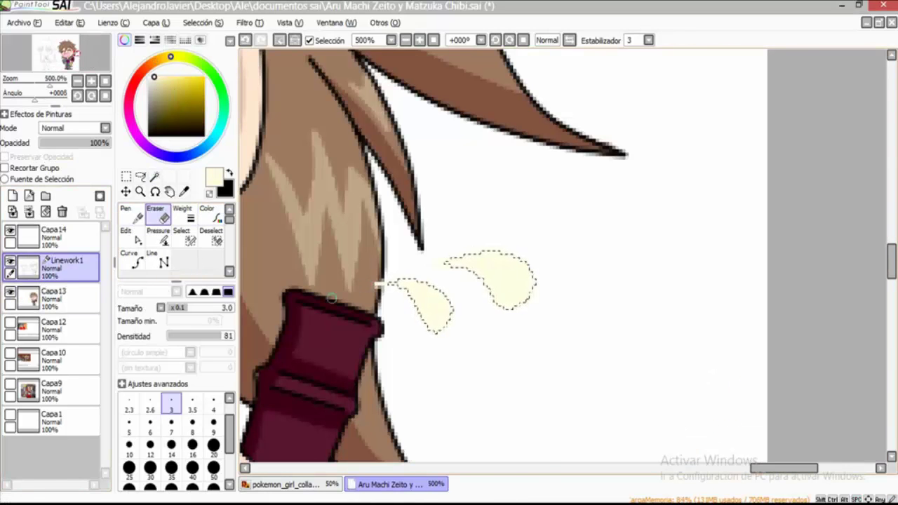
click(141, 176)
scroll(526, 174, down, 5)
scroll(527, 175, up, 1)
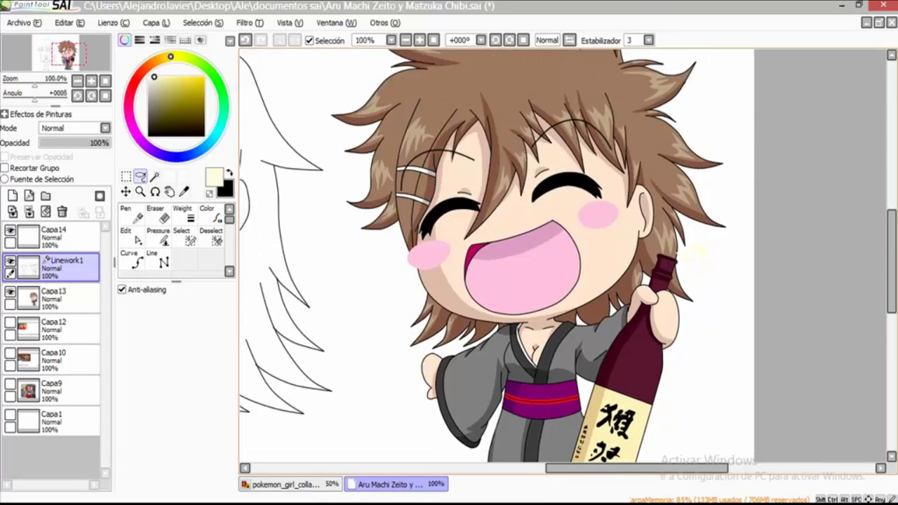
drag(519, 267, 639, 238)
key(ctrl+s)
- Select the left-hand character's face, legs and toes with the Magic Wand on Linework1
drag(449, 252, 646, 253)
key(w)
click(421, 224)
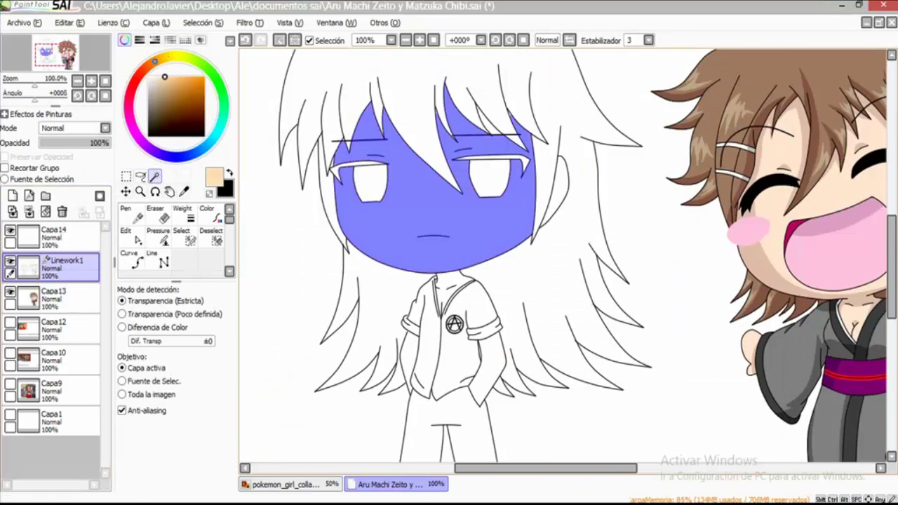
scroll(561, 260, down, 5)
scroll(561, 259, up, 2)
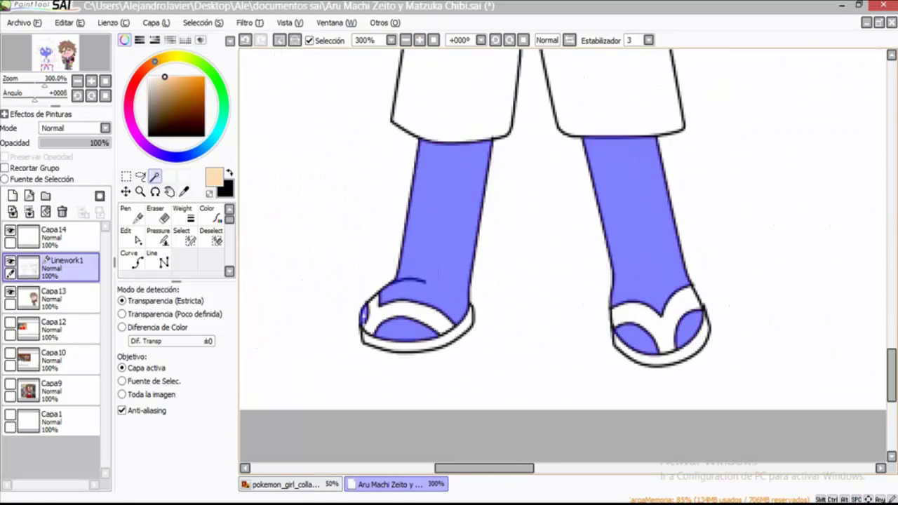
- Add the left-hand character's neck, chest, arms, ear and the skin gaps between the fringe locks to the selection
scroll(562, 259, up, 15)
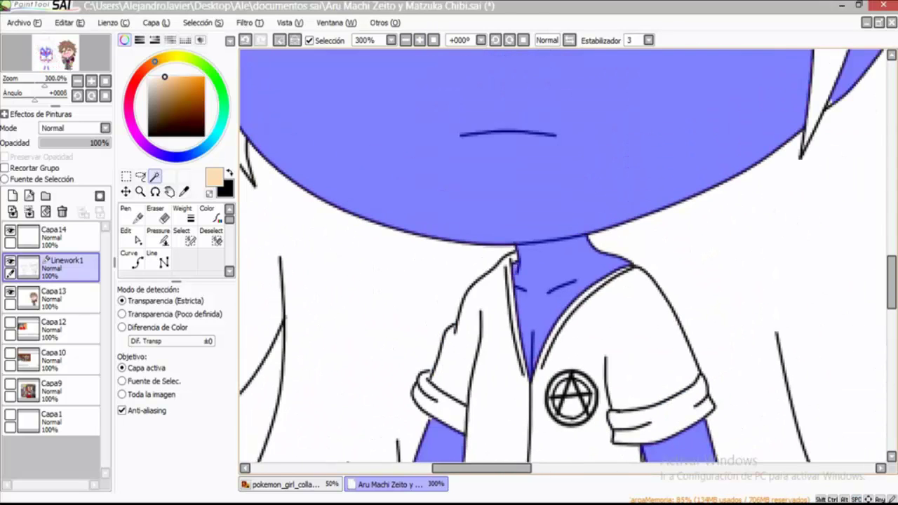
scroll(561, 259, up, 3)
scroll(561, 259, right, 2)
scroll(561, 259, down, 3)
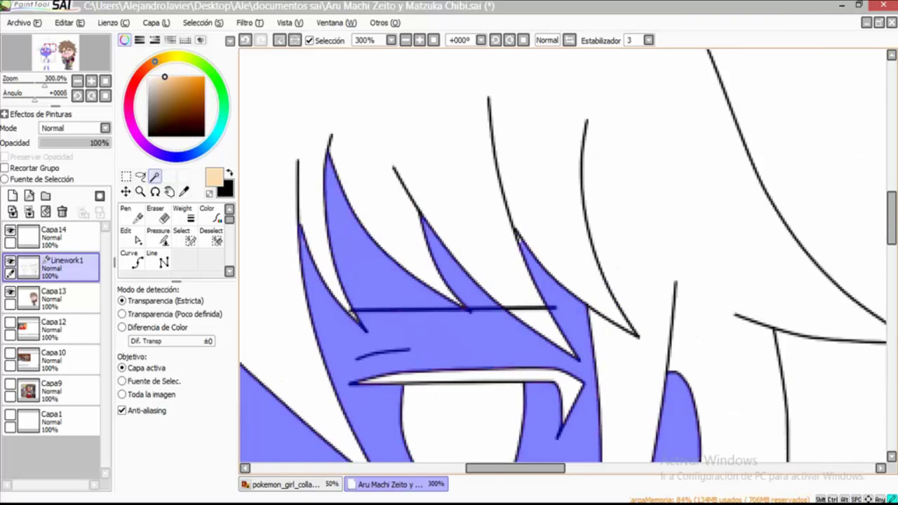
scroll(561, 260, right, 2)
- Fill the selected skin areas of the left-hand character with light peach on Capa13 using the Cubo tool
scroll(561, 259, down, 15)
click(53, 298)
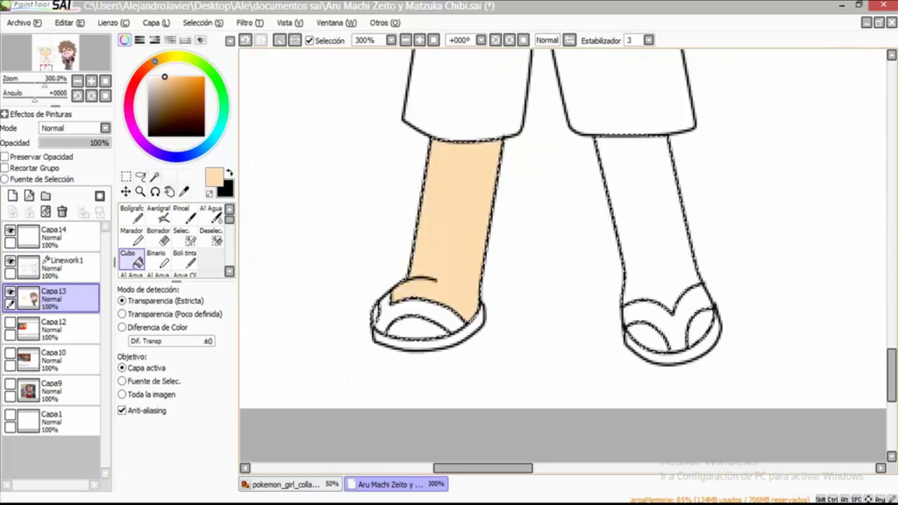
click(639, 246)
scroll(561, 259, up, 15)
- Outline the face shadows below the fringe and along the cheek and jaw in darker tan with the Curve tool at size 1 on Linework1
click(167, 85)
click(52, 268)
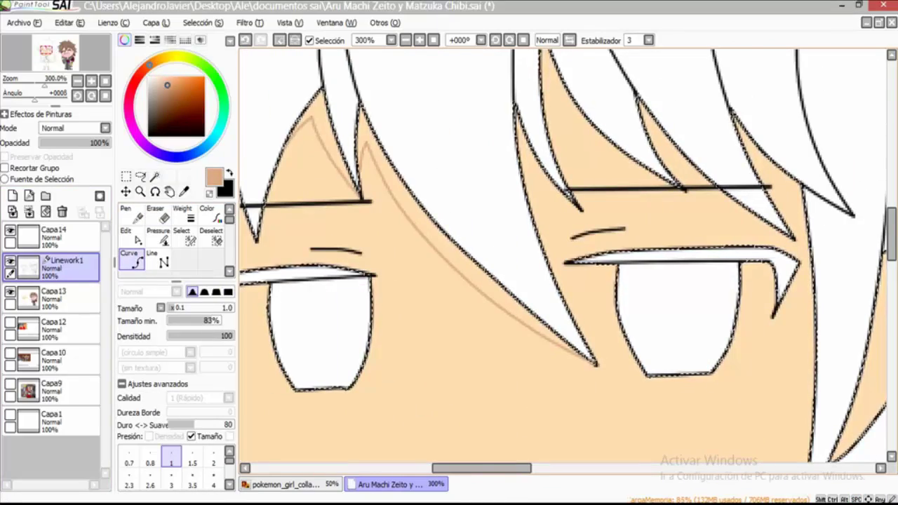
scroll(562, 259, down, 2)
scroll(561, 260, left, 2)
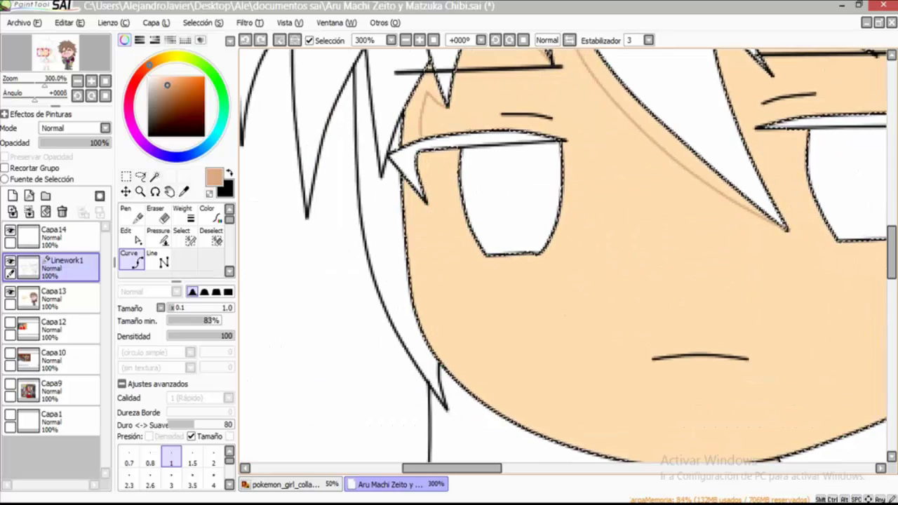
scroll(561, 259, down, 2)
scroll(561, 259, down, 2)
scroll(561, 260, right, 2)
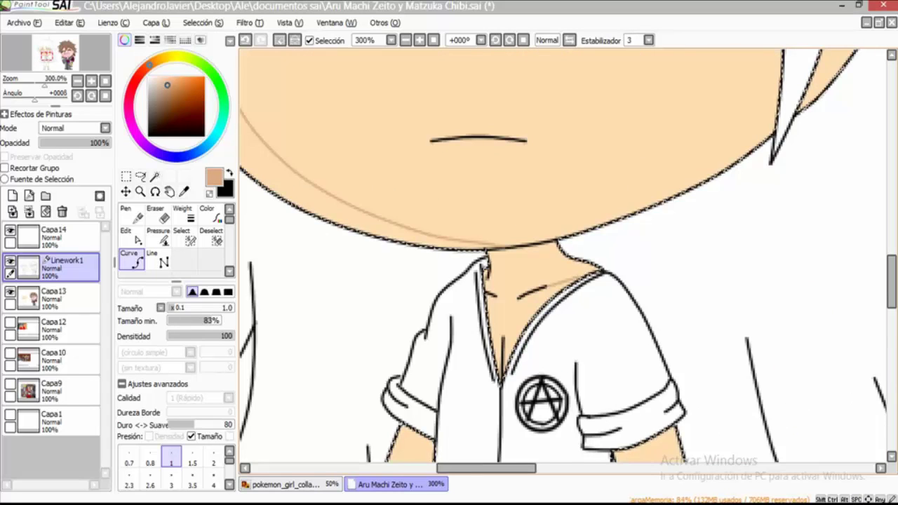
- Outline the skin shadows on the neck, both arms, legs and toes with the same darker tan curves
scroll(561, 260, down, 4)
drag(584, 286, 640, 263)
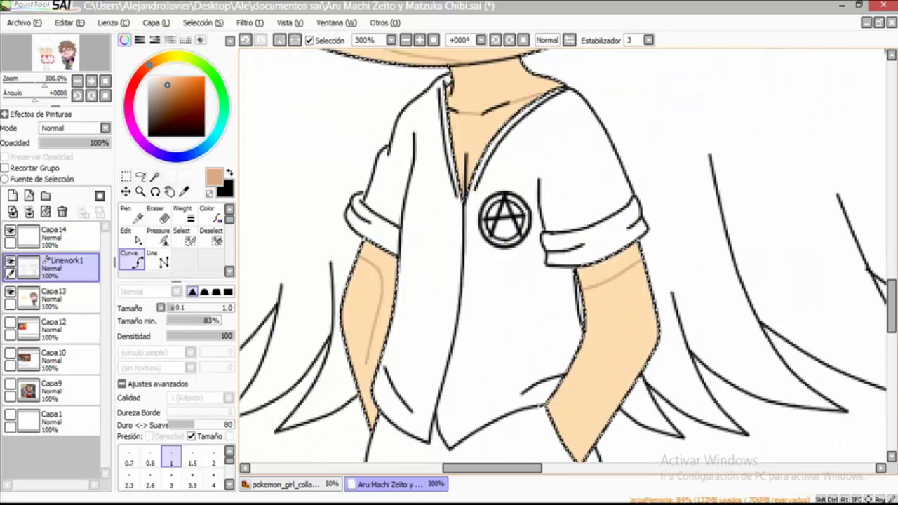
scroll(561, 259, down, 6)
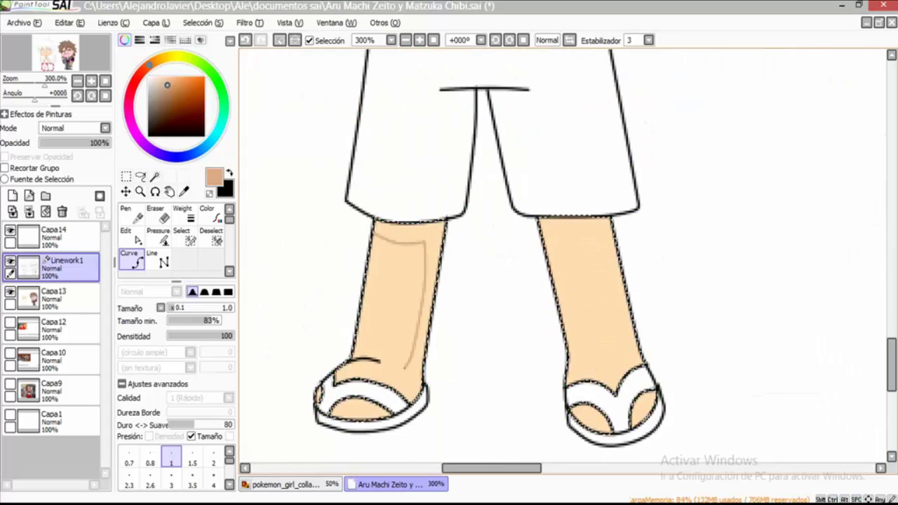
scroll(561, 256, up, 15)
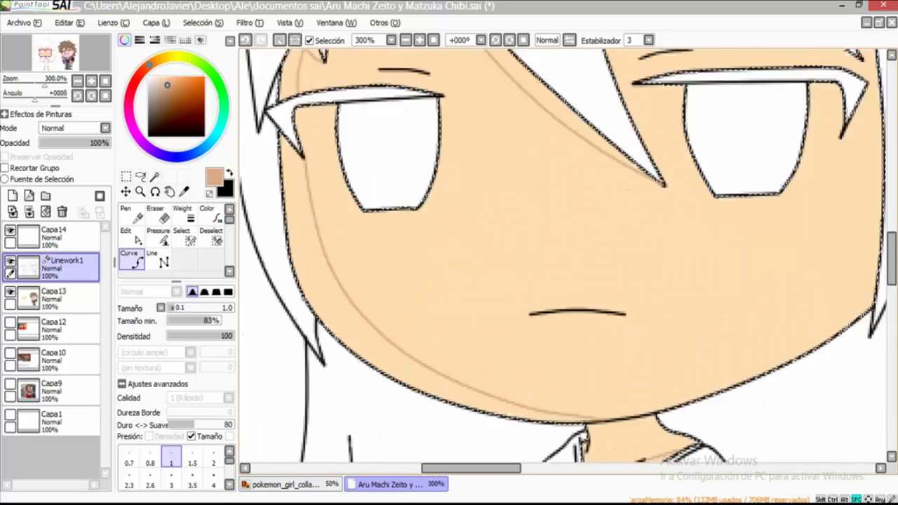
- Paint the neck and toe shadows in darker tan on Capa13 using the Pincel brush at size 7
click(53, 298)
scroll(561, 256, down, 10)
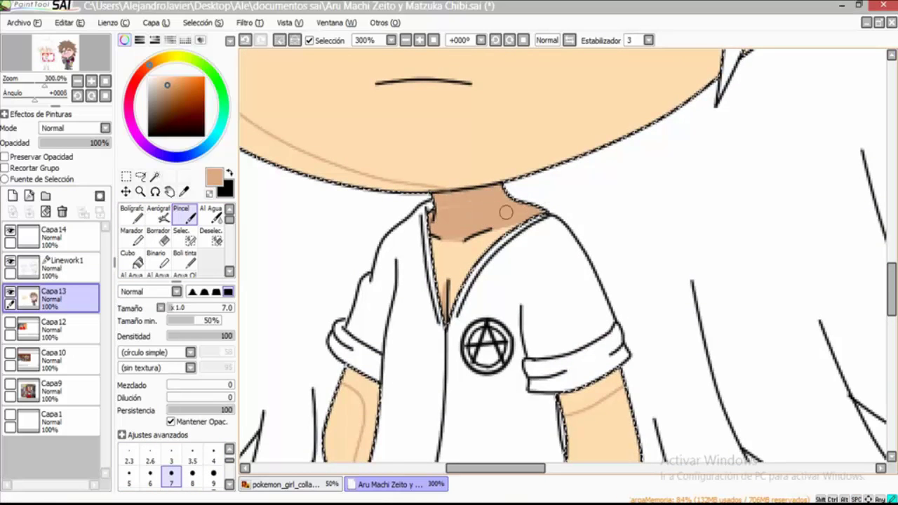
scroll(506, 212, down, 10)
scroll(561, 256, down, 8)
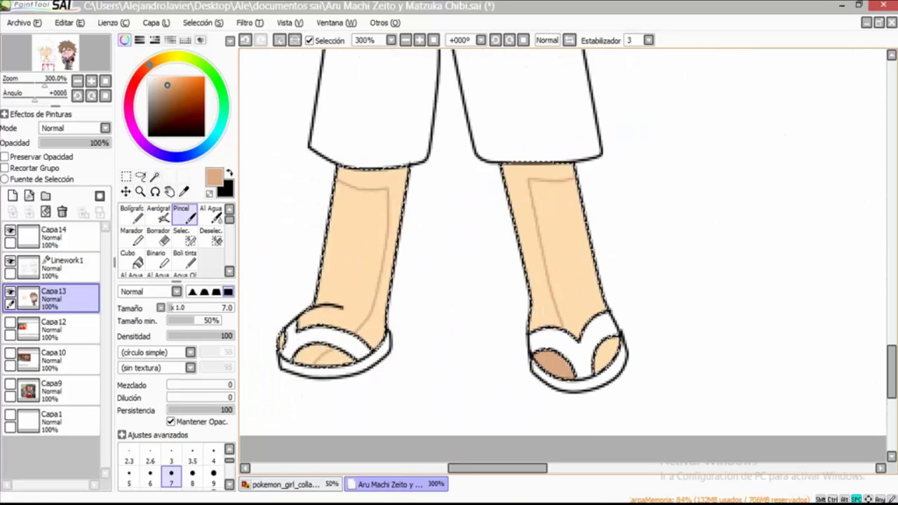
- Select the outlined shadow areas on the left-hand character's legs and face with the Magic Wand on Linework1
scroll(561, 256, up, 3)
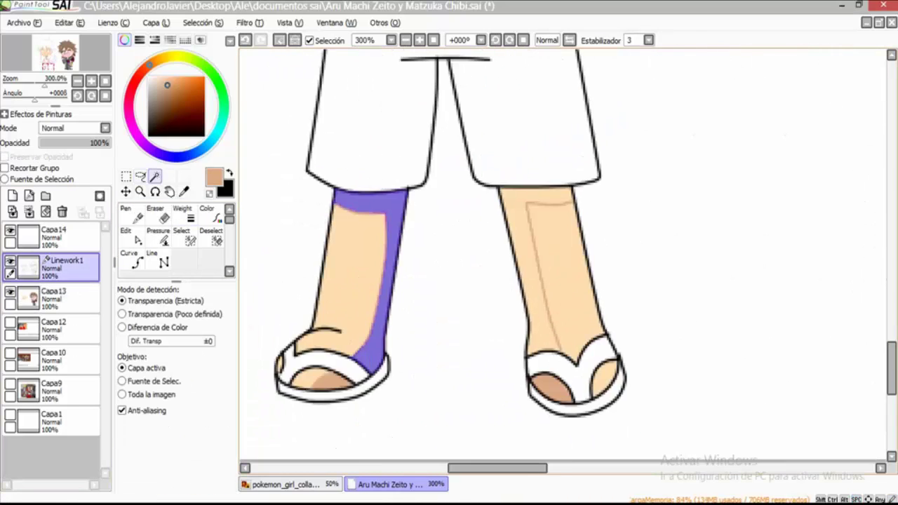
scroll(561, 256, up, 8)
scroll(561, 256, up, 8)
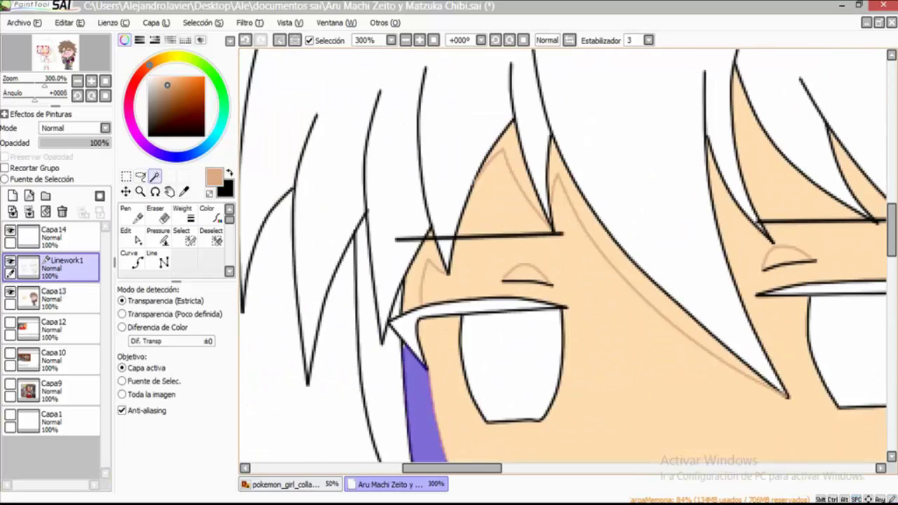
scroll(562, 256, right, 5)
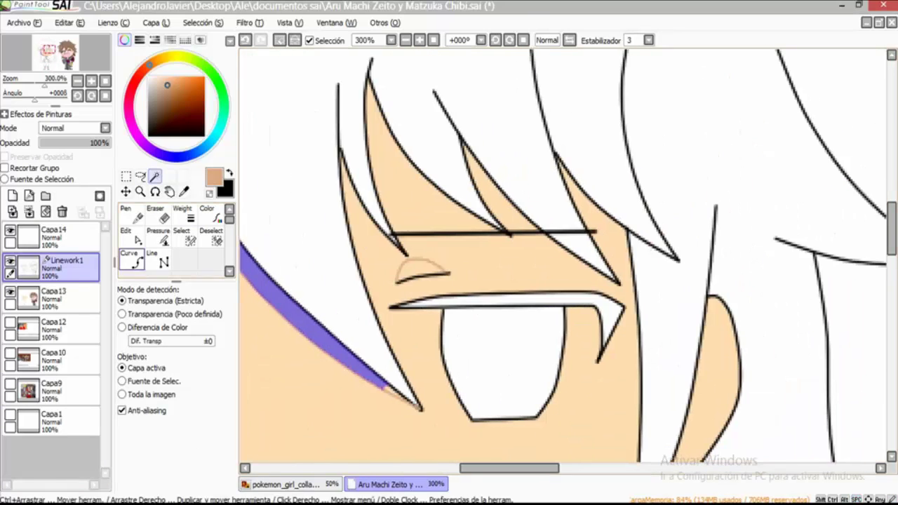
- Outline further darker tan shadows below the right side of the fringe, along the cheek and on the ear with the Curve tool at size 1
click(131, 261)
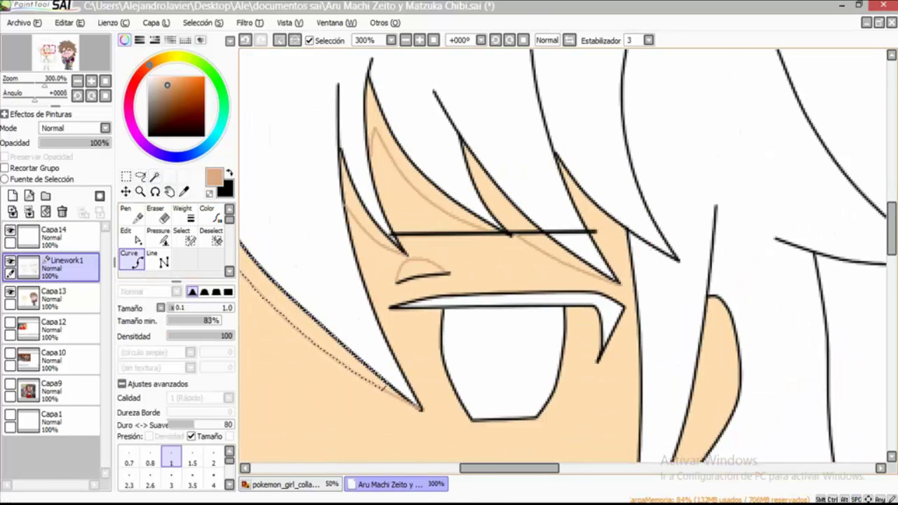
scroll(561, 256, down, 3)
scroll(561, 256, right, 2)
scroll(561, 256, up, 3)
scroll(562, 256, left, 2)
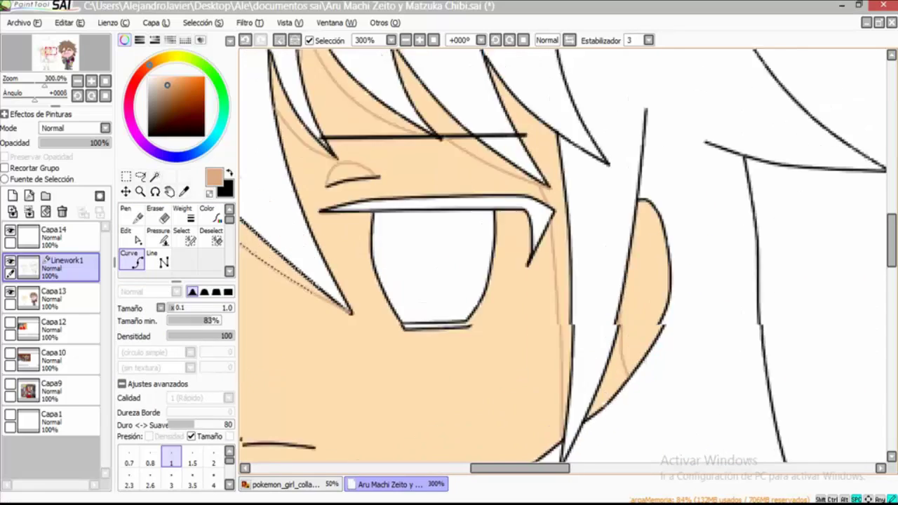
- Add the newly outlined face and ear shadows to the selection and paint the selected areas darker tan on Capa13 with the Pincel brush
key(w)
scroll(561, 256, left, 3)
click(54, 295)
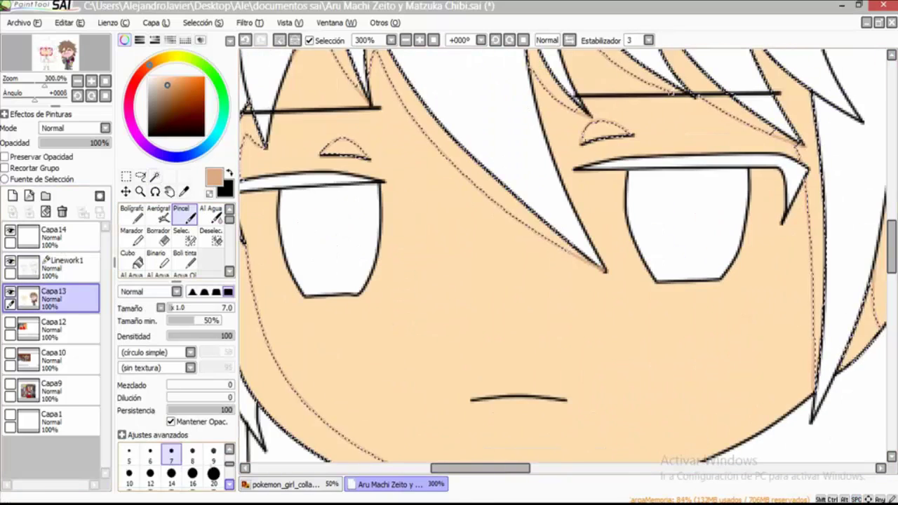
scroll(471, 314, down, 3)
scroll(472, 314, down, 3)
scroll(471, 314, up, 3)
scroll(172, 463, up, 5)
- Touch up the shadow edges around the fringe and eyes with the Pincel brush at size 2
click(213, 460)
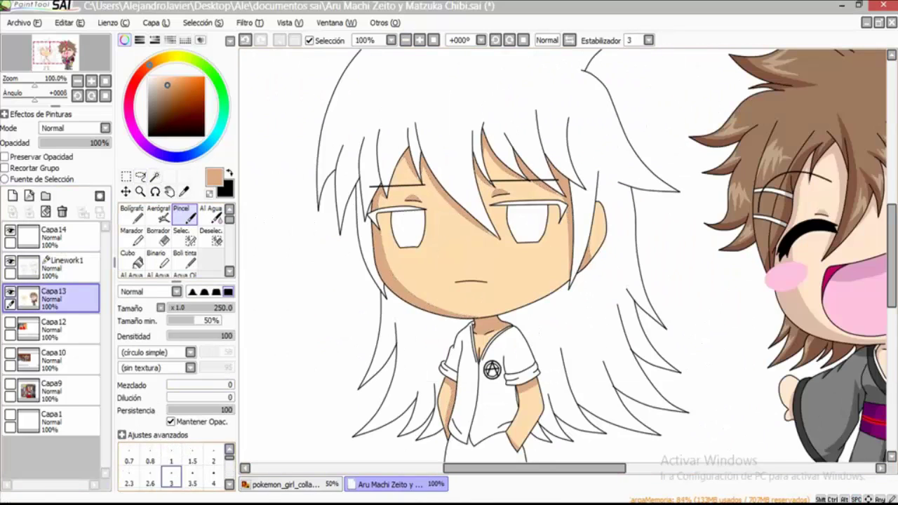
scroll(449, 210, up, 3)
scroll(561, 256, up, 3)
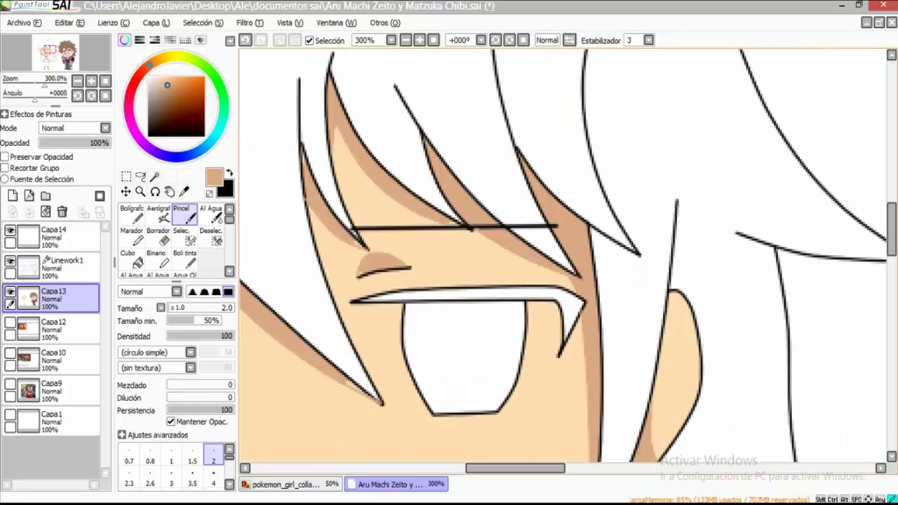
scroll(362, 270, left, 5)
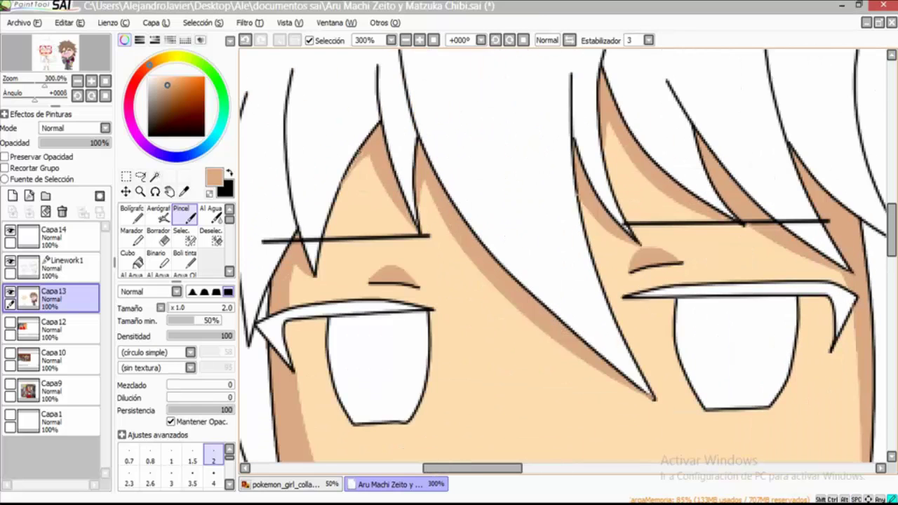
- Paint the white of the left-hand eye around the iris on Capa13 with the Pincel brush at size 7
scroll(561, 256, down, 2)
scroll(449, 256, up, 2)
key(bracketright)
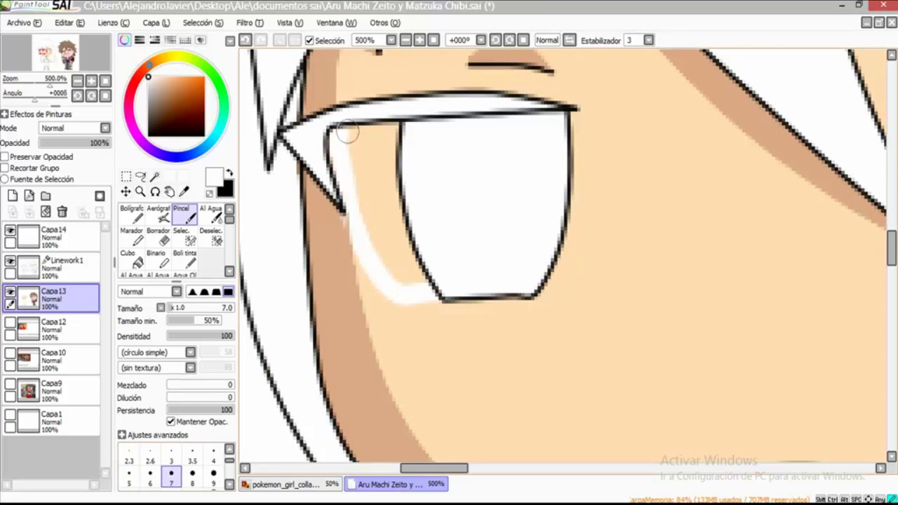
key(ctrl+z)
mouse_move(360, 221)
mouse_down()
mouse_move(344, 139)
mouse_move(405, 211)
mouse_up()
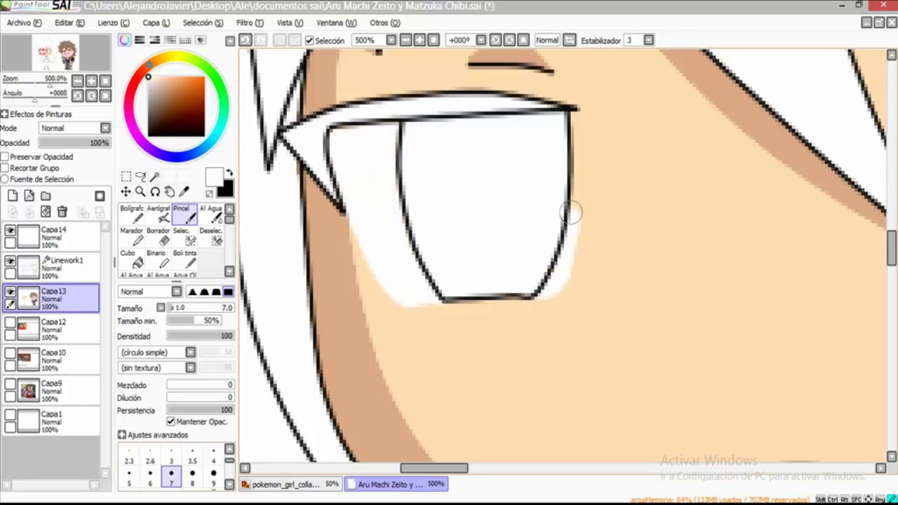
drag(572, 214, 569, 115)
- Paint the white of the right-hand eye on both sides of the iris with the same white size 7 brush
scroll(569, 116, right, 5)
mouse_move(561, 329)
mouse_down()
mouse_move(525, 174)
mouse_move(564, 192)
mouse_up()
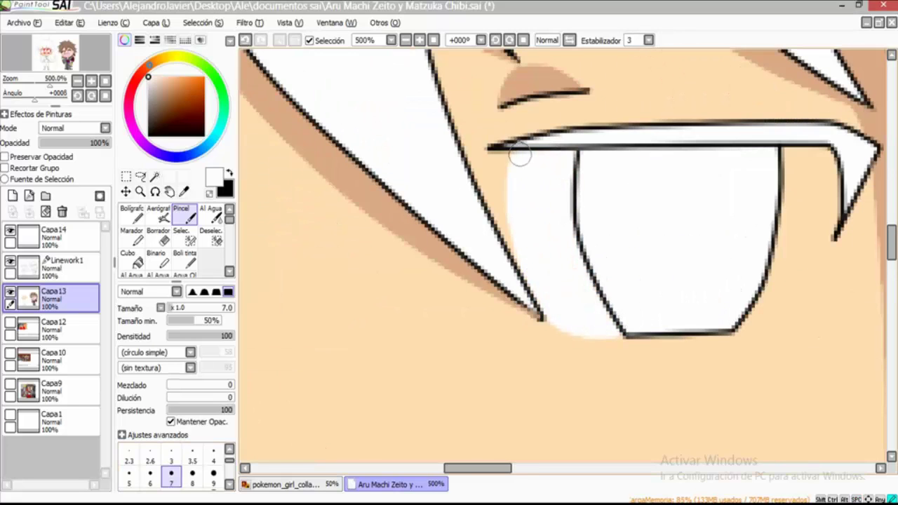
drag(520, 156, 516, 260)
scroll(516, 260, right, 5)
drag(587, 326, 609, 323)
drag(658, 224, 737, 234)
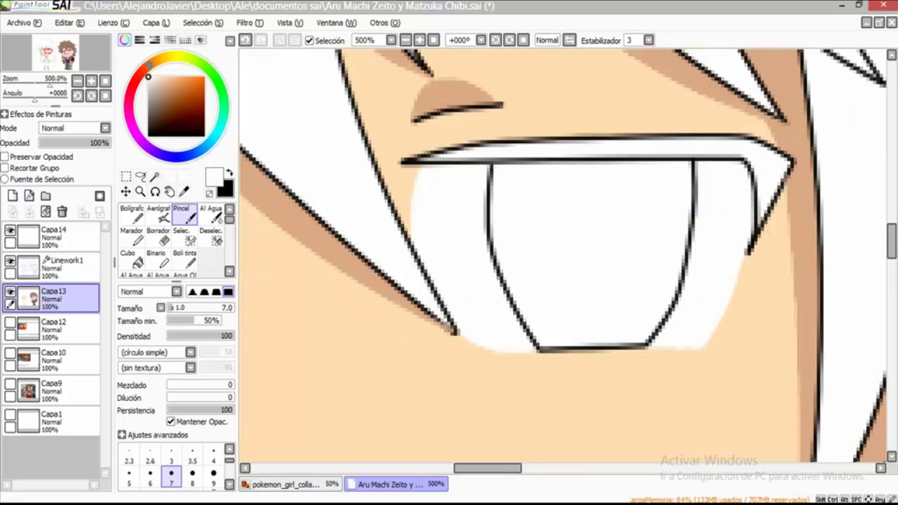
- Shade the upper eye whites light grey at size 3, and paint the selected upper lash shapes of both eyes black on Capa13
scroll(527, 185, left, 5)
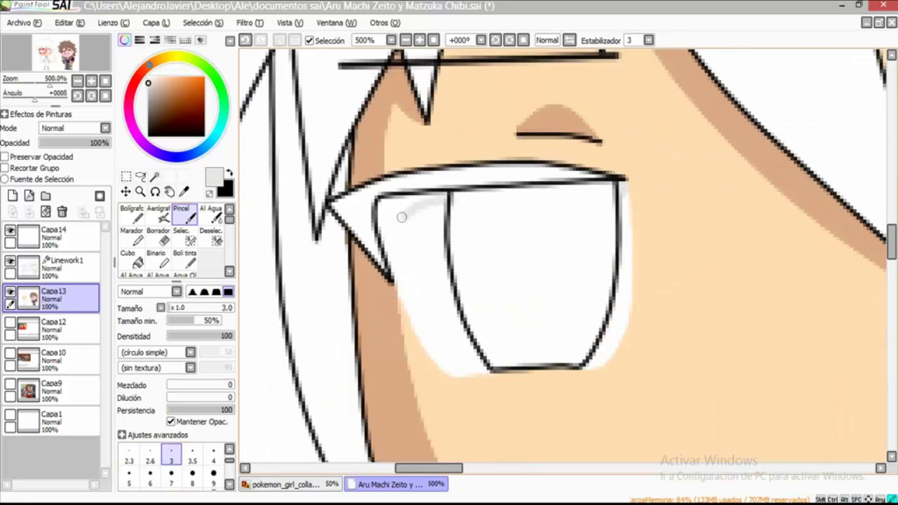
click(406, 229)
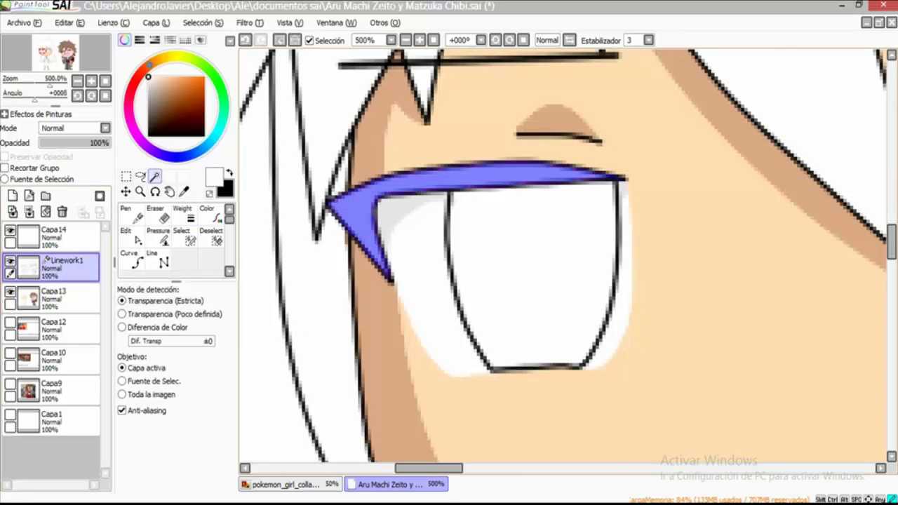
scroll(407, 230, left, 5)
key(x)
click(247, 172)
key(b)
scroll(662, 180, down, 2)
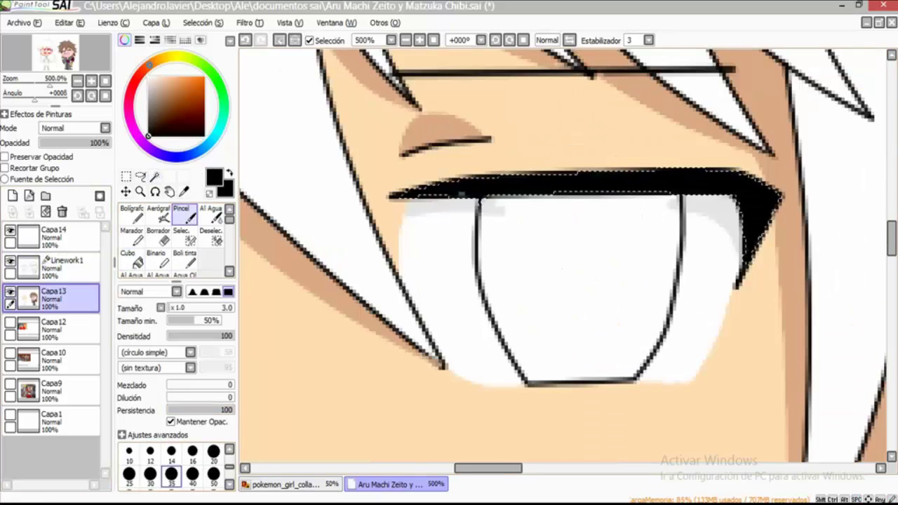
- Show the Capa9 reference layer, sample the dark blue of the reference character's eyes, and hide the layer again
scroll(661, 181, left, 5)
scroll(562, 253, down, 3)
click(10, 385)
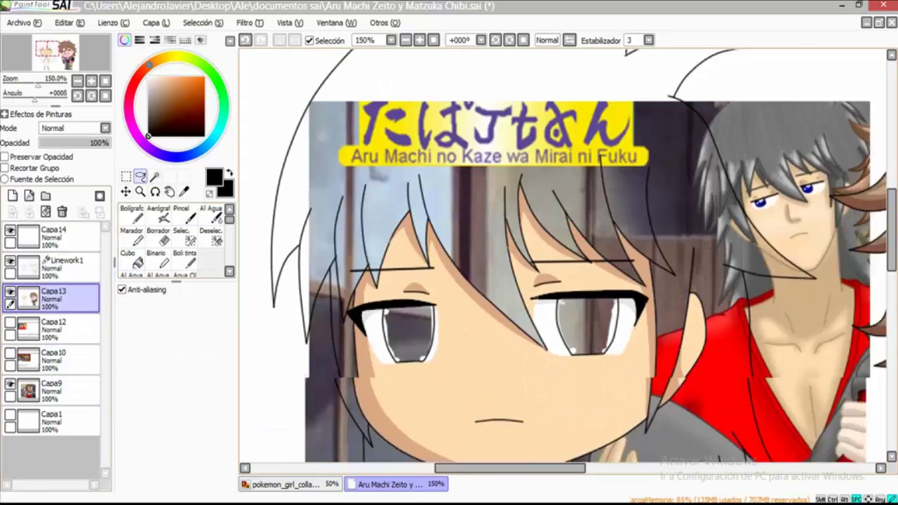
scroll(561, 253, up, 4)
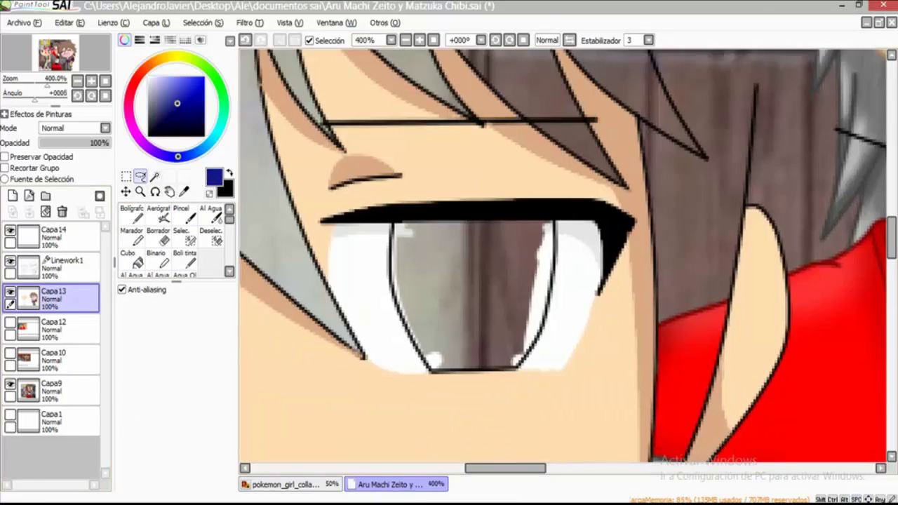
click(10, 385)
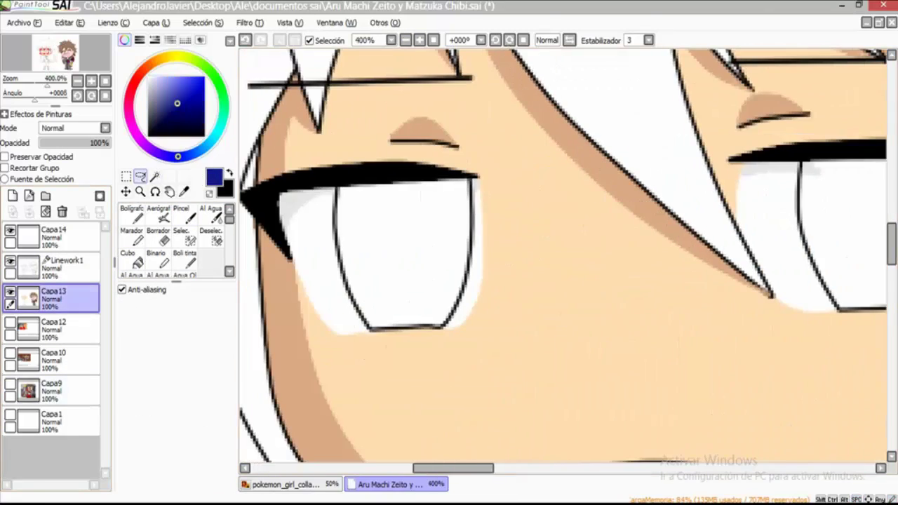
- Select both irises and paint them solid black on Capa13 with the Pincel brush at size 35
click(131, 261)
click(410, 252)
click(538, 281)
key(v)
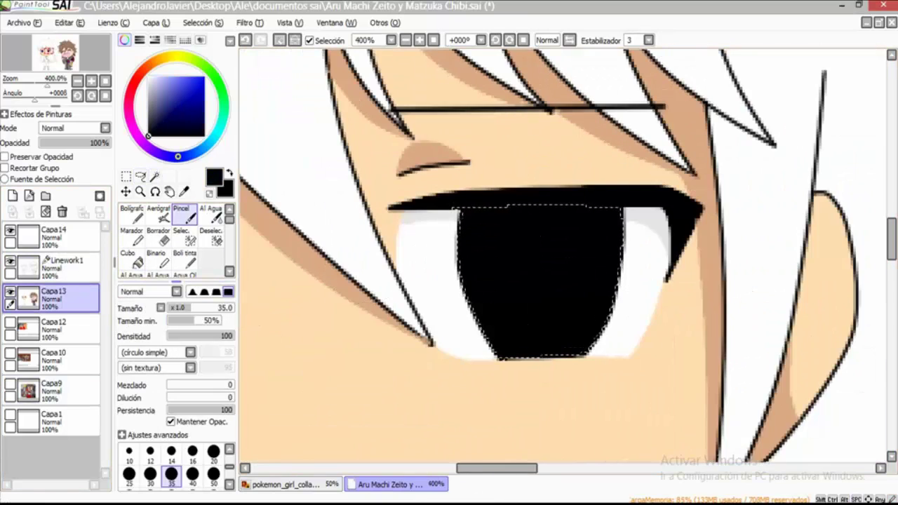
scroll(561, 253, right, 3)
scroll(561, 253, down, 1)
- Airbrush a layered blue crescent into the lower right-hand iris and a white highlight at its upper outer corner
key(x)
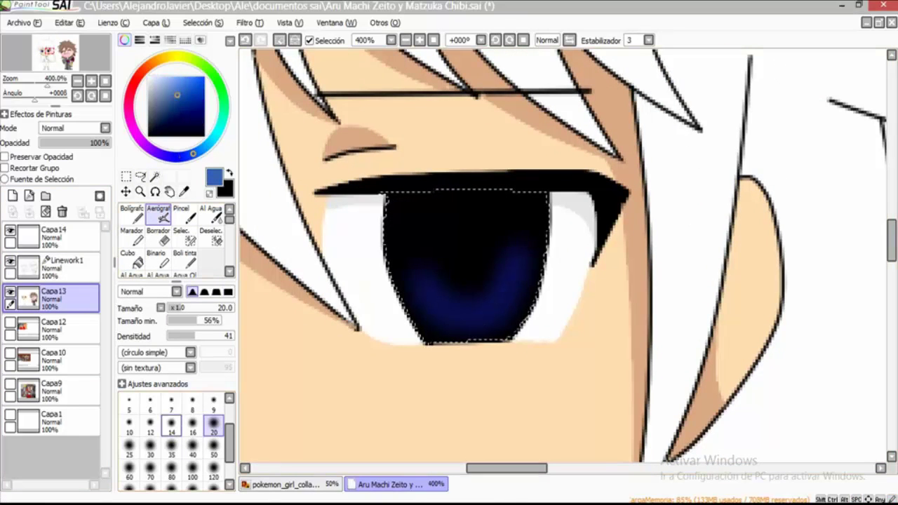
key(bracketleft)
key(bracketleft)
drag(417, 256, 523, 252)
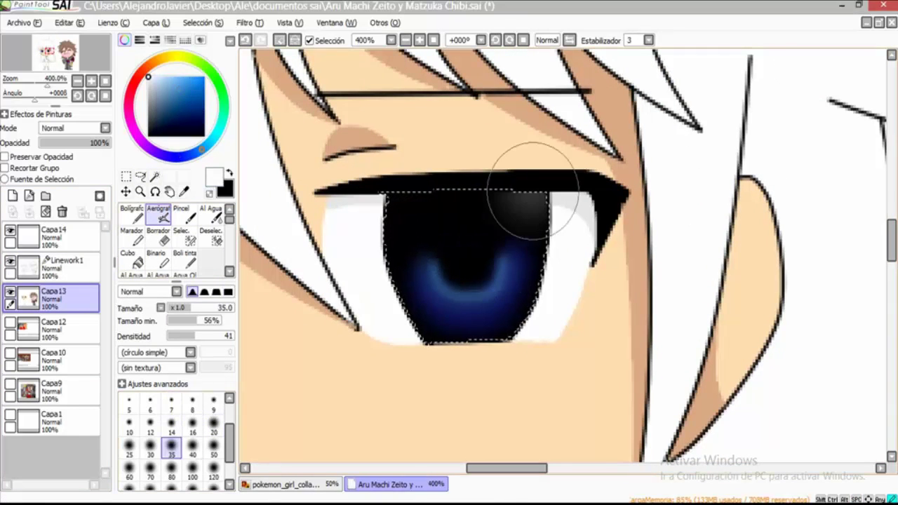
click(502, 200)
- Airbrush a matching blue crescent and white highlight into the left-hand iris, and clear the selection
scroll(533, 211, left, 5)
key(x)
click(131, 261)
click(344, 309)
key(v)
key(x)
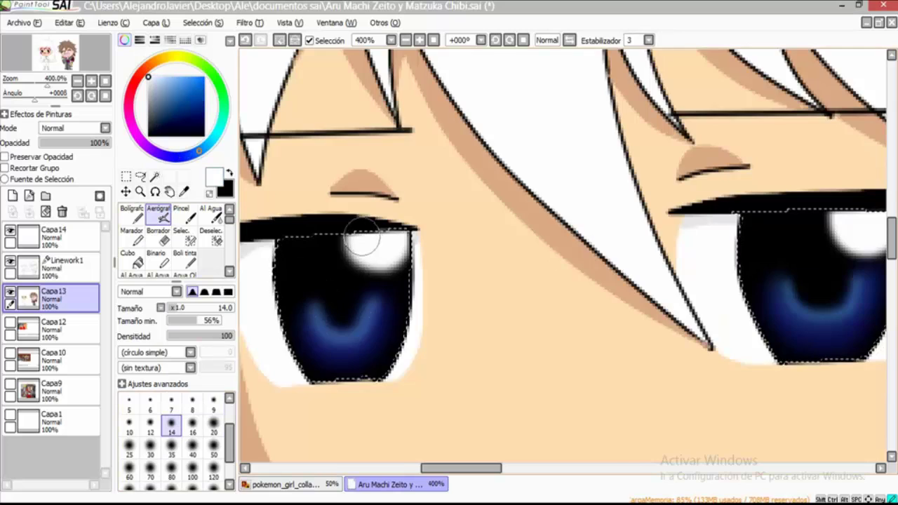
scroll(362, 238, down, 3)
key(l)
scroll(363, 239, down, 4)
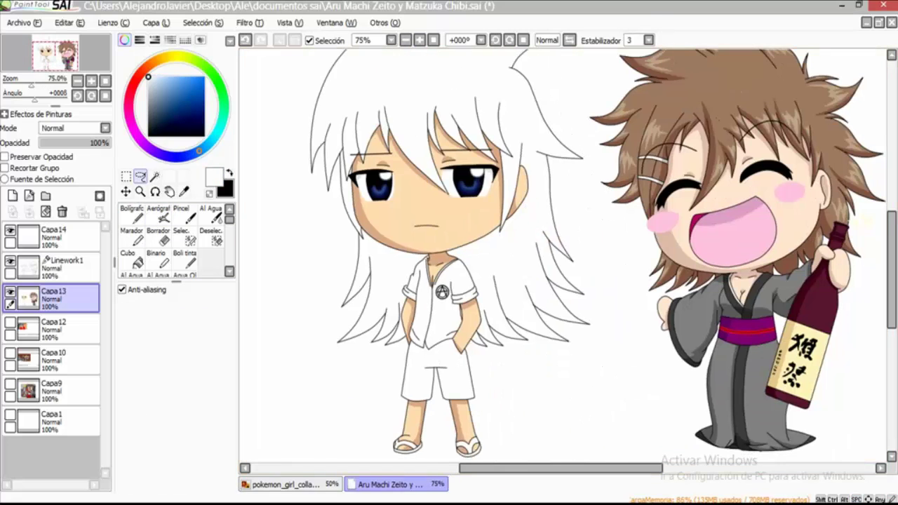
- Create a new layer, Capa15, and set its blending mode to Luminosidad
click(12, 195)
click(104, 127)
click(56, 180)
- Airbrush bright blue over both selected irises on Capa15 at size 14, clear the selection, and merge the layer down into Capa13
scroll(449, 210, up, 4)
click(52, 264)
click(365, 267)
click(53, 294)
click(158, 213)
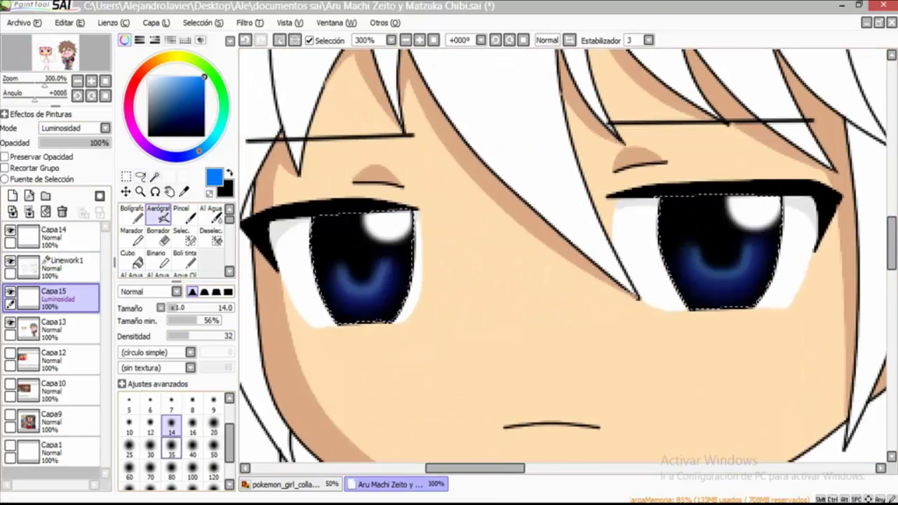
drag(695, 253, 737, 288)
key(l)
scroll(561, 260, down, 3)
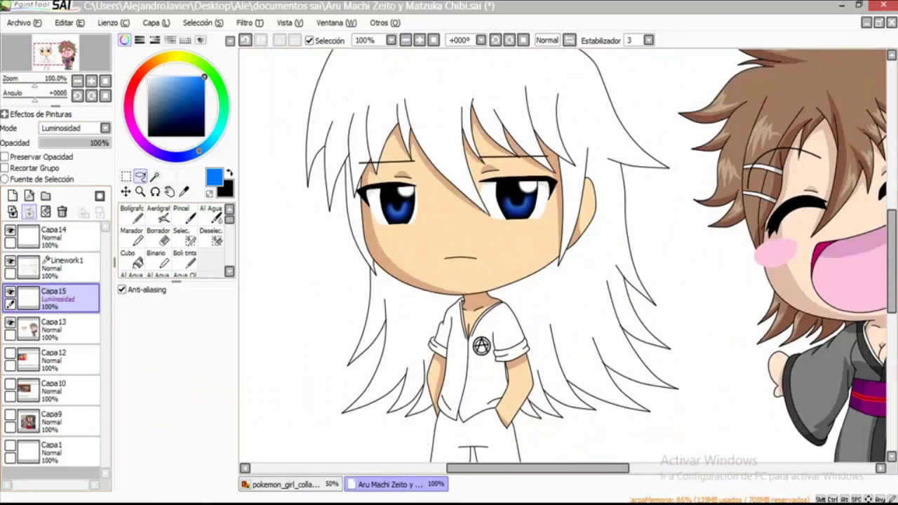
key(ctrl+e)
- Select the shirt areas on Linework1 and fill them with bright red on Capa13 using the Cubo tool
scroll(562, 260, down, 2)
click(52, 266)
scroll(562, 259, up, 4)
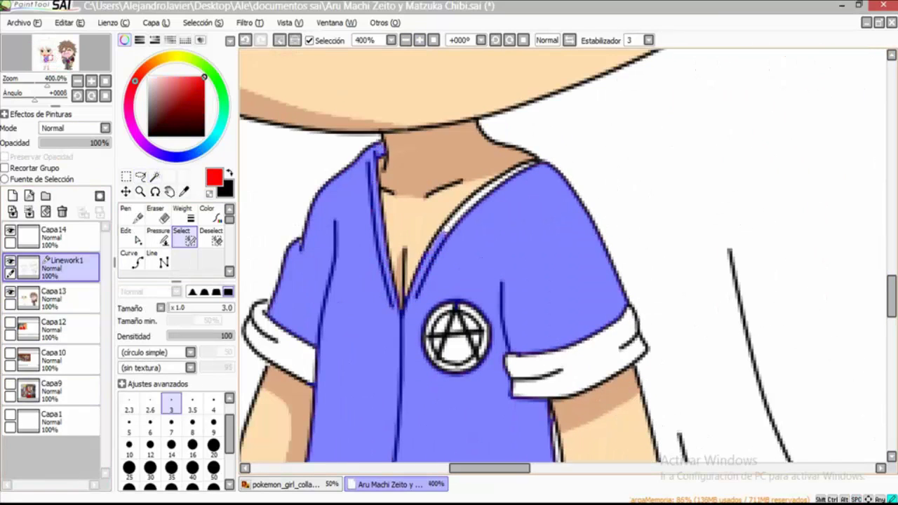
drag(469, 205, 468, 76)
click(53, 297)
click(128, 260)
click(505, 176)
- Paint darker red shadows along the shirt's sides and folds with the Pincel brush at size 7
click(158, 214)
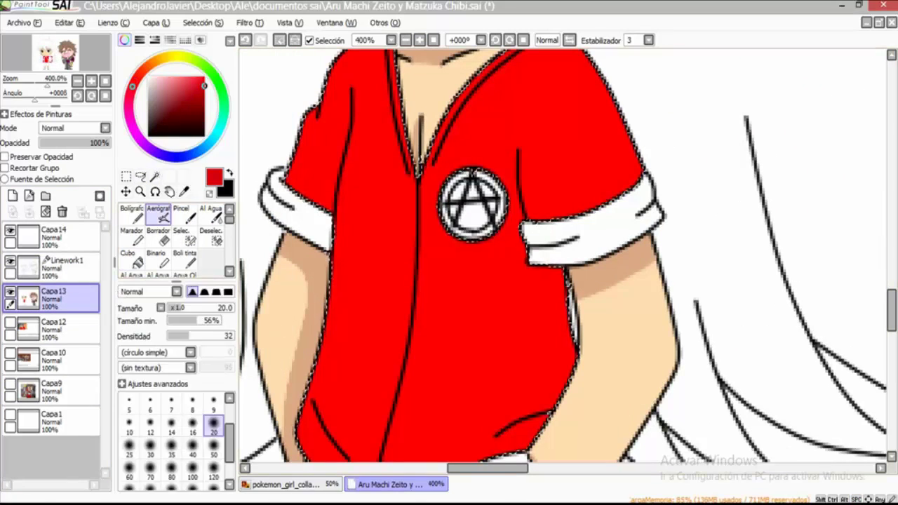
click(181, 214)
drag(522, 211, 561, 393)
drag(467, 50, 521, 104)
drag(521, 280, 558, 148)
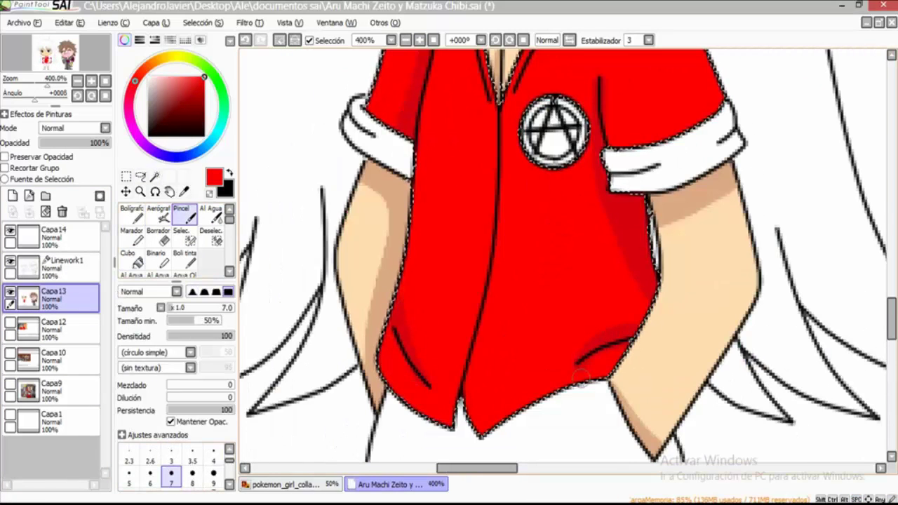
mouse_move(389, 344)
mouse_down()
mouse_move(320, 367)
mouse_move(310, 463)
mouse_move(316, 290)
mouse_up()
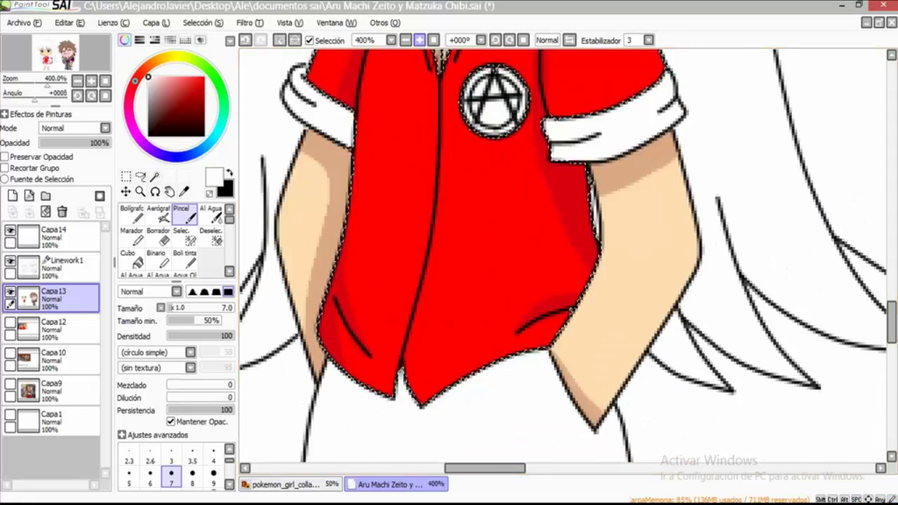
- Paint a row of round white buttons down the shirt's front seam with the Pincel brush at size 7
scroll(349, 400, up, 1)
drag(349, 400, 385, 373)
scroll(385, 373, down, 1)
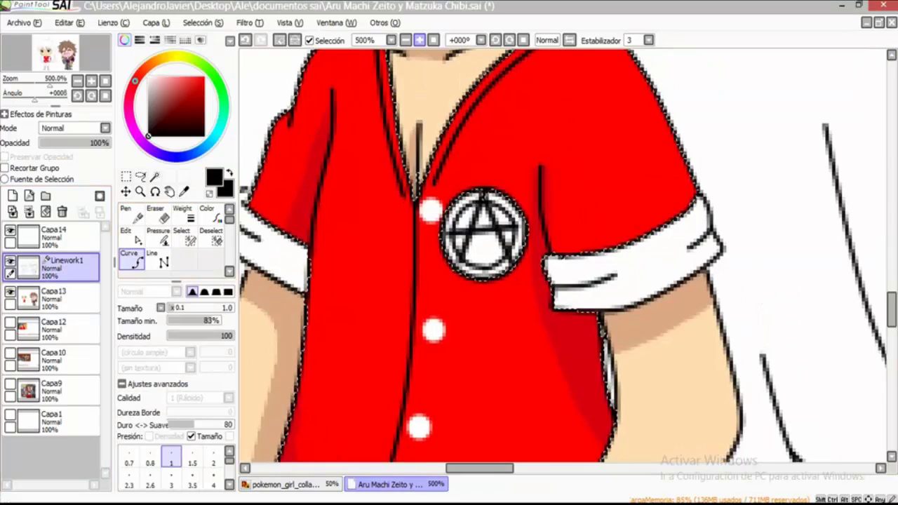
- Outline the shirt buttons in black on Linework1 with the Curve tool at size 1
scroll(488, 253, up, 3)
scroll(561, 256, down, 3)
scroll(561, 256, down, 3)
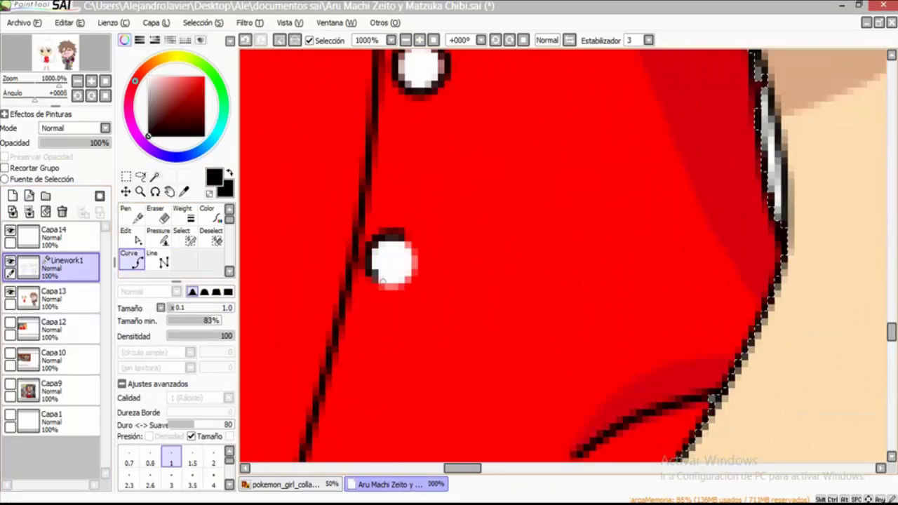
scroll(416, 283, left, 2)
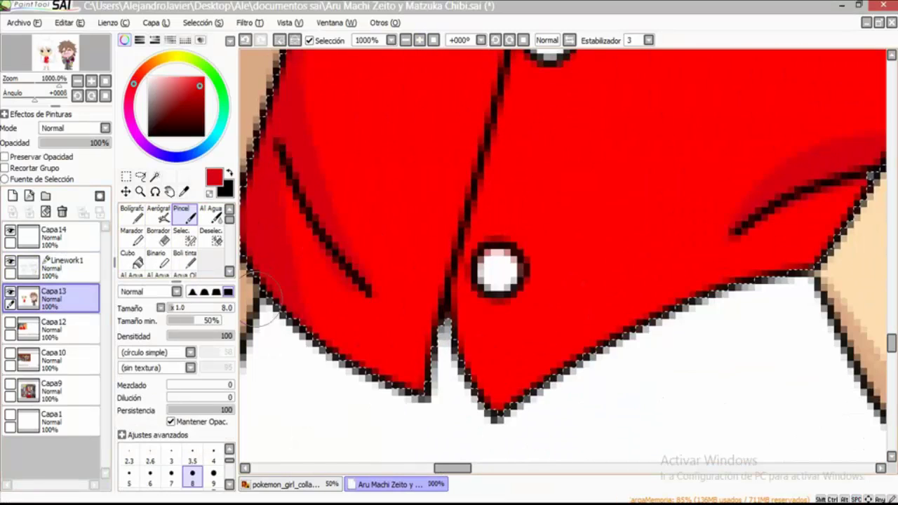
- Fill the circular chest badge with white on Capa13 using the Cubo tool, and clear the shirt selection
scroll(465, 193, down, 5)
click(203, 23)
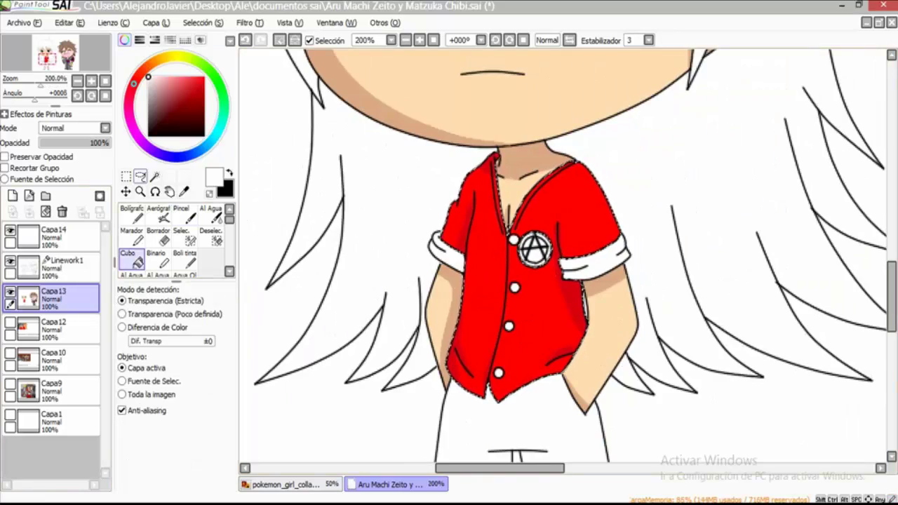
click(140, 176)
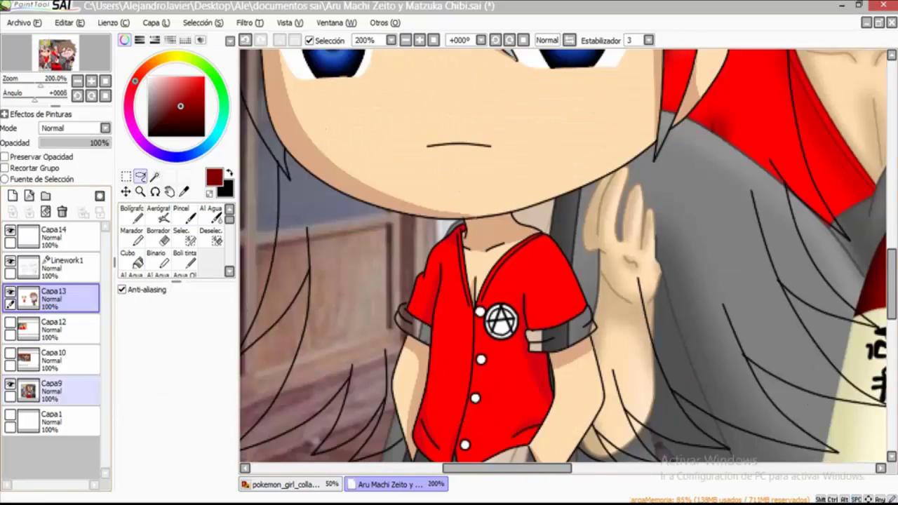
- Fill the sleeve cuffs and shorts dark red on Capa13, and paint darker shadows under the shirt hem and inside both legs
click(411, 321)
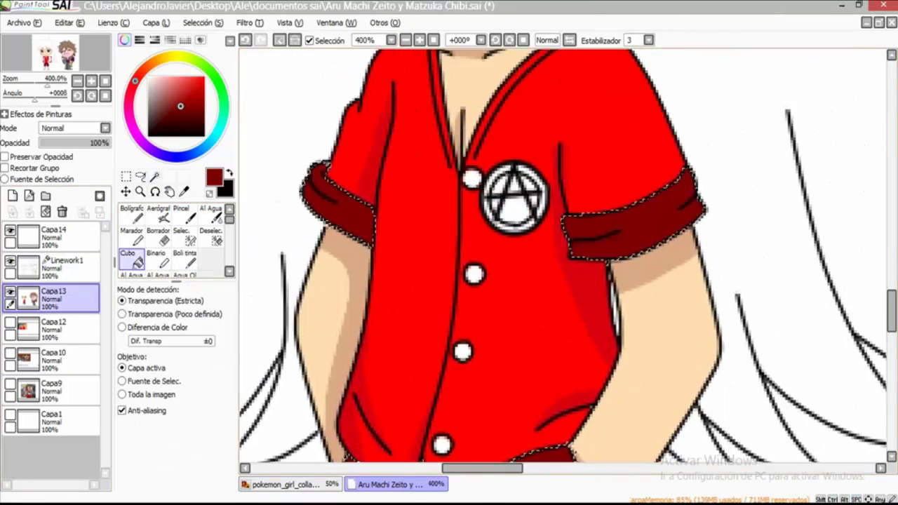
key(b)
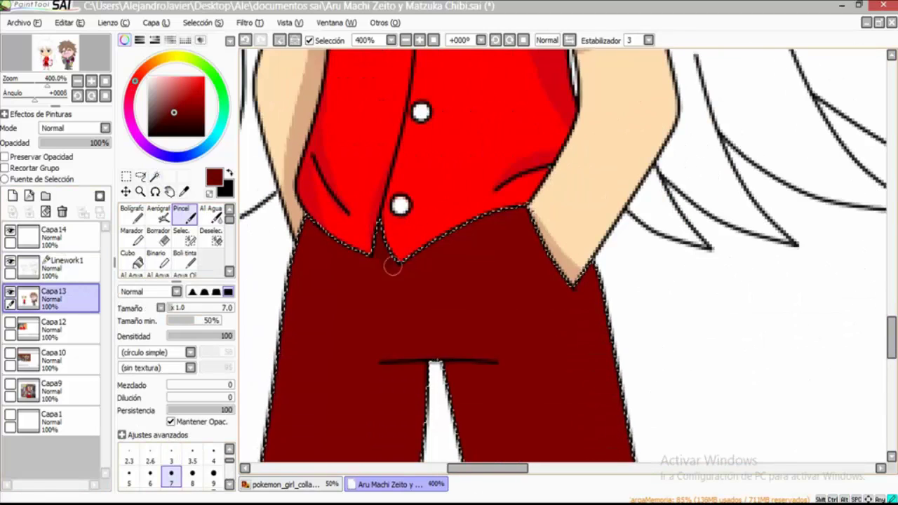
scroll(393, 261, down, 3)
scroll(465, 342, left, 2)
drag(412, 221, 404, 328)
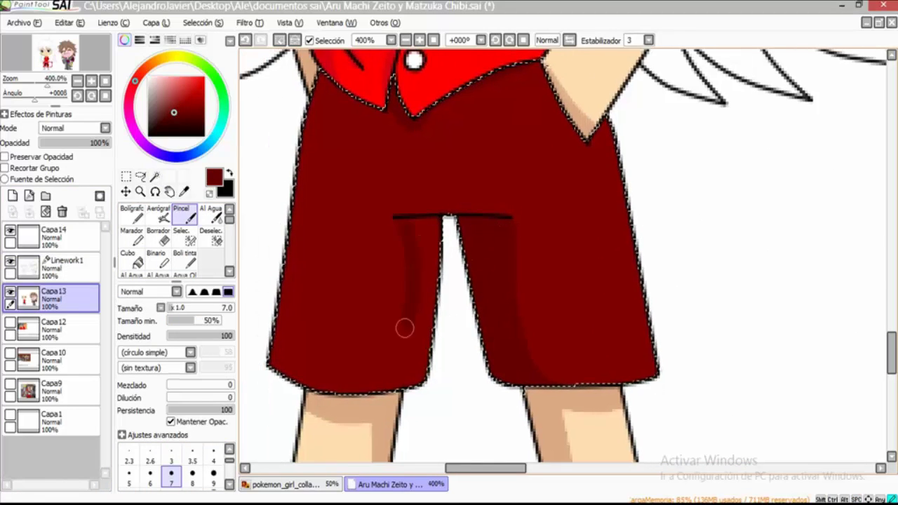
scroll(416, 226, up, 2)
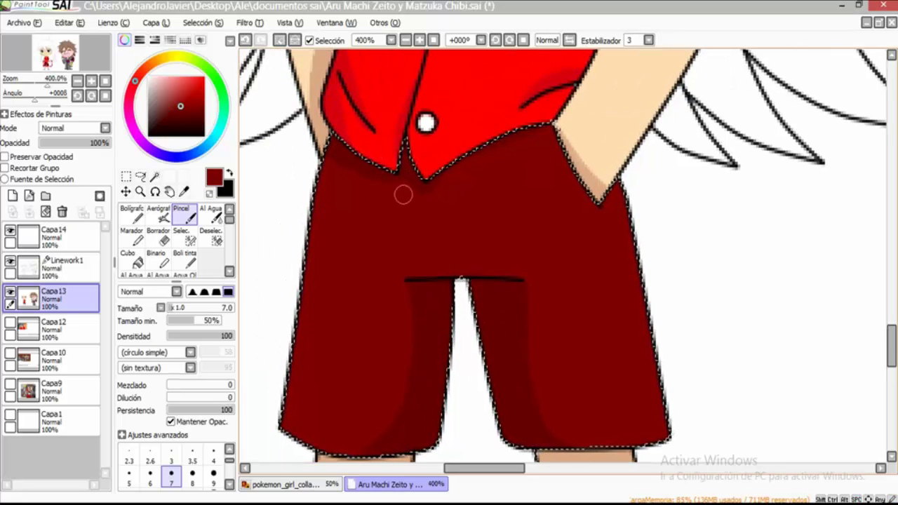
scroll(384, 172, down, 1)
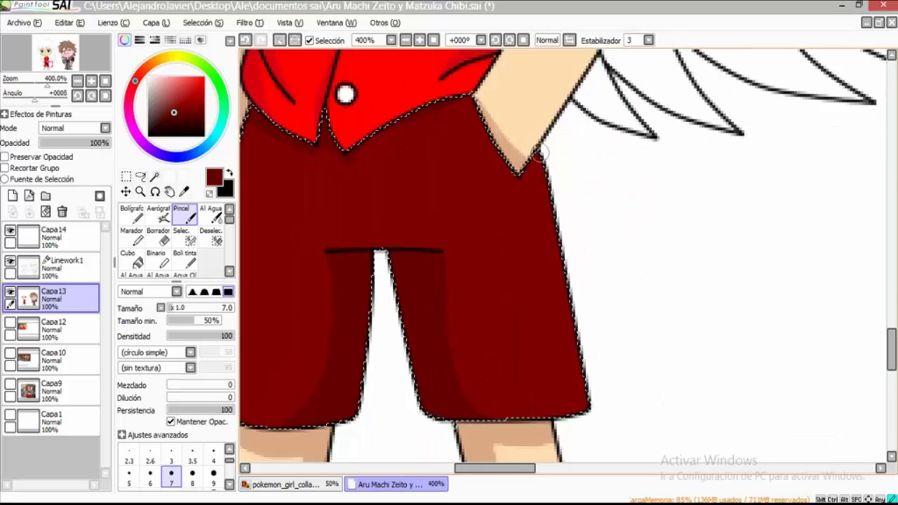
scroll(384, 172, up, 10)
scroll(383, 172, down, 12)
key(a)
scroll(561, 260, down, 2)
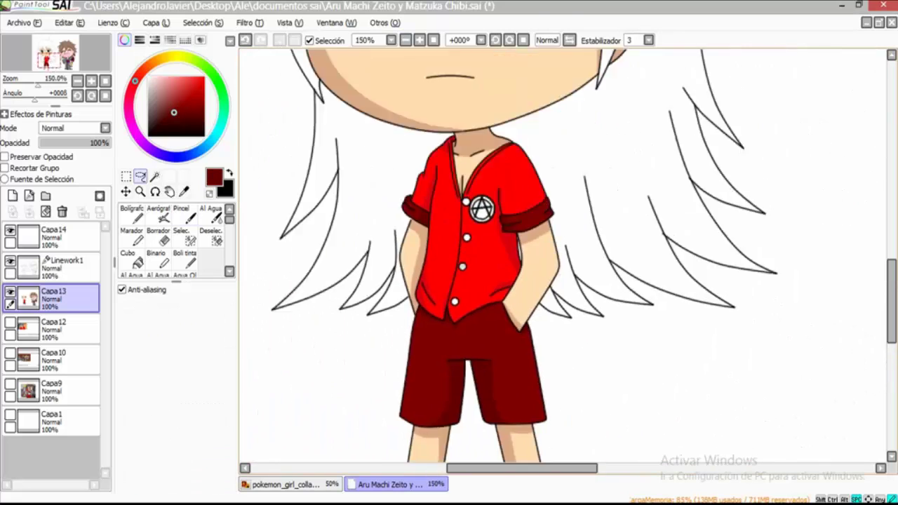
- Select both sandals from Linework1 with the magic wand, colour them very dark brown on Capa13 with the Pincel brush at size 7, and deselect
scroll(562, 259, down, 3)
scroll(561, 260, up, 2)
click(67, 267)
key(w)
click(354, 372)
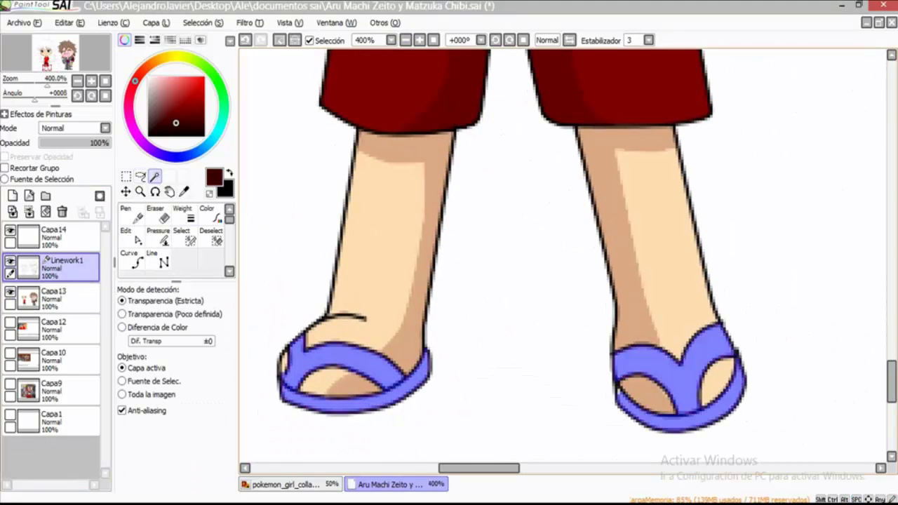
click(52, 295)
click(181, 214)
drag(632, 376, 498, 355)
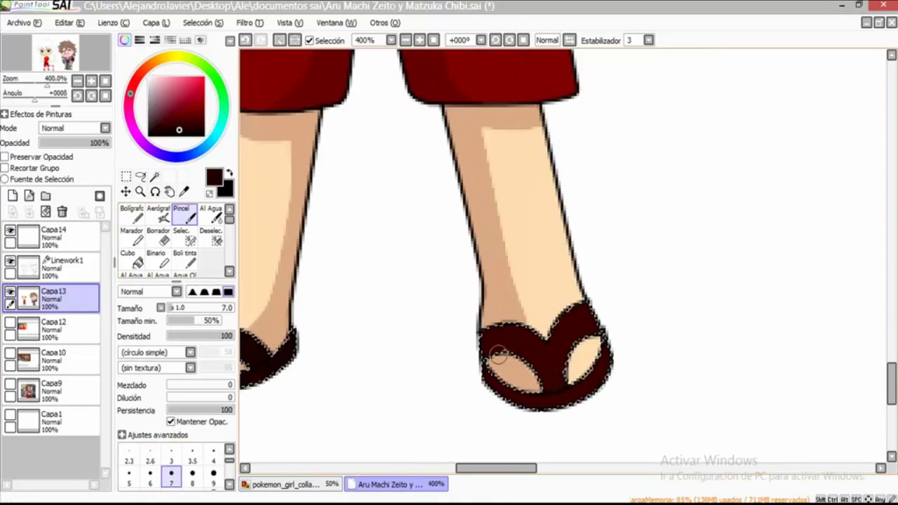
key(a)
scroll(479, 343, down, 3)
- Sample the hair grey from the reference, hide Capa12, and select the left character's hair on Linework1 with the magic wand
scroll(479, 343, up, 8)
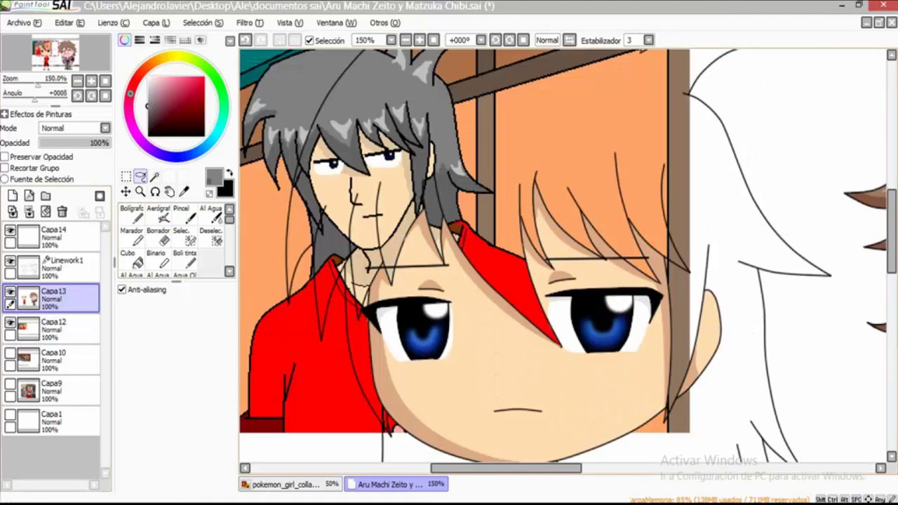
click(10, 322)
click(67, 267)
key(w)
click(491, 127)
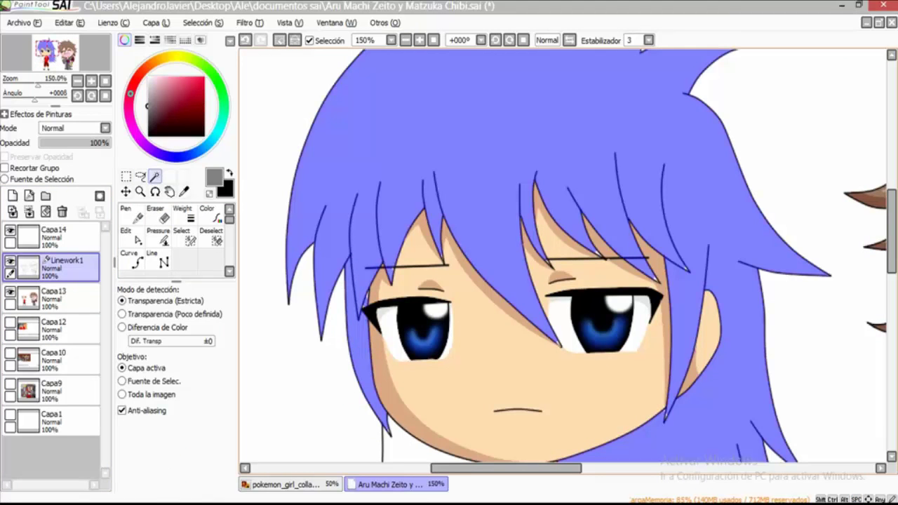
- Extend the hair selection into the missed strand tips with the Select tool at size 3, and fill the hair grey on Capa13
scroll(568, 256, down, 5)
scroll(568, 256, up, 1)
scroll(568, 256, up, 4)
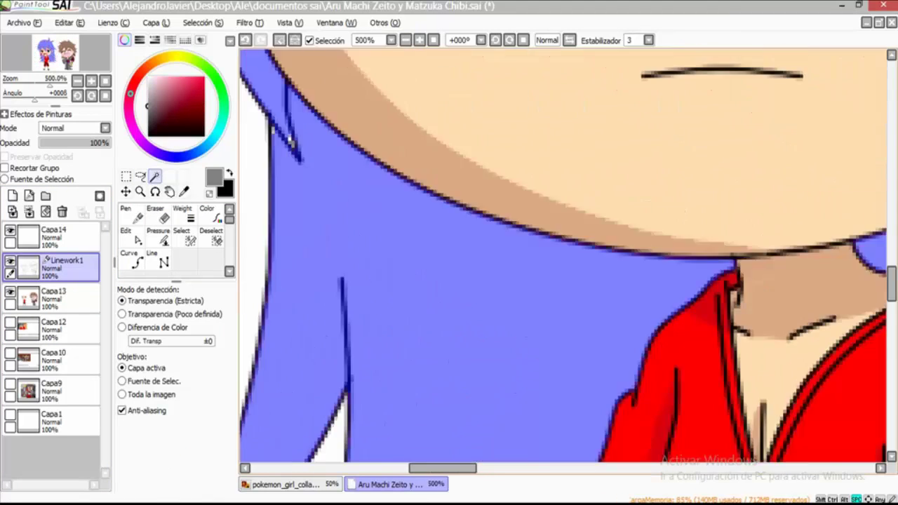
key(c)
key(s)
scroll(562, 256, down, 2)
scroll(561, 256, up, 2)
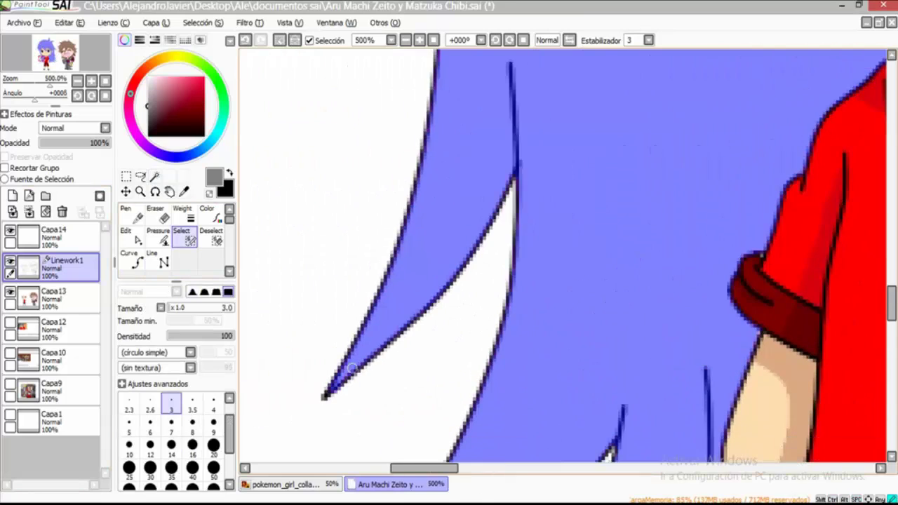
drag(545, 289, 421, 414)
click(164, 262)
click(182, 238)
drag(632, 393, 533, 281)
- Outline the hair shadows along the locks, fringe and top tufts on Linework1 in darker grey with the Curve tool at size 1
scroll(533, 281, down, 2)
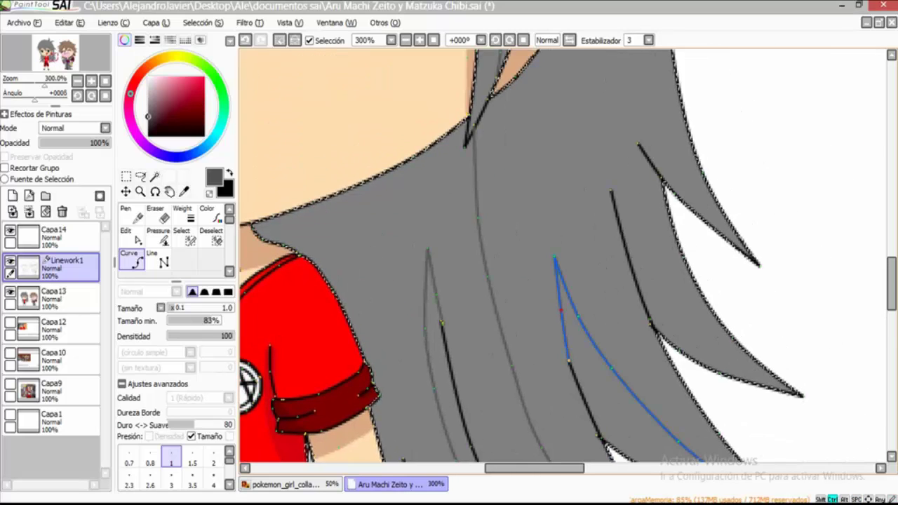
scroll(562, 256, up, 2)
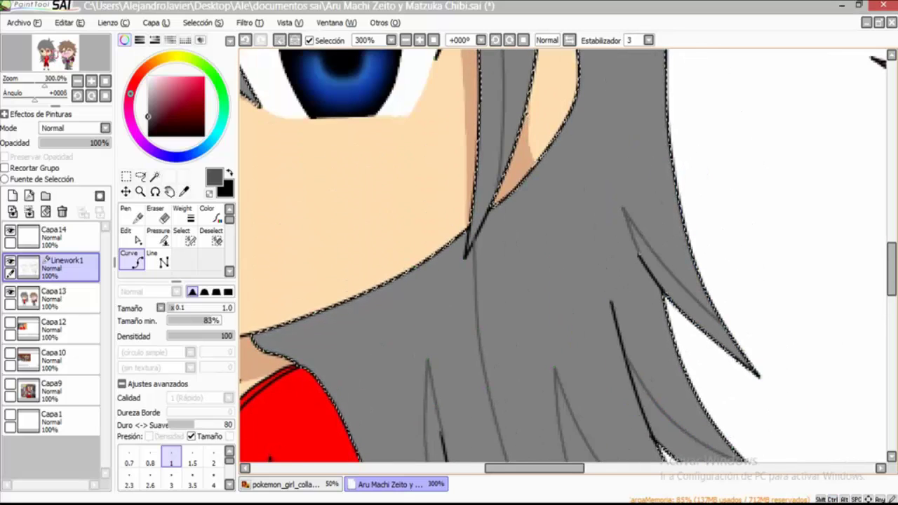
scroll(561, 256, up, 8)
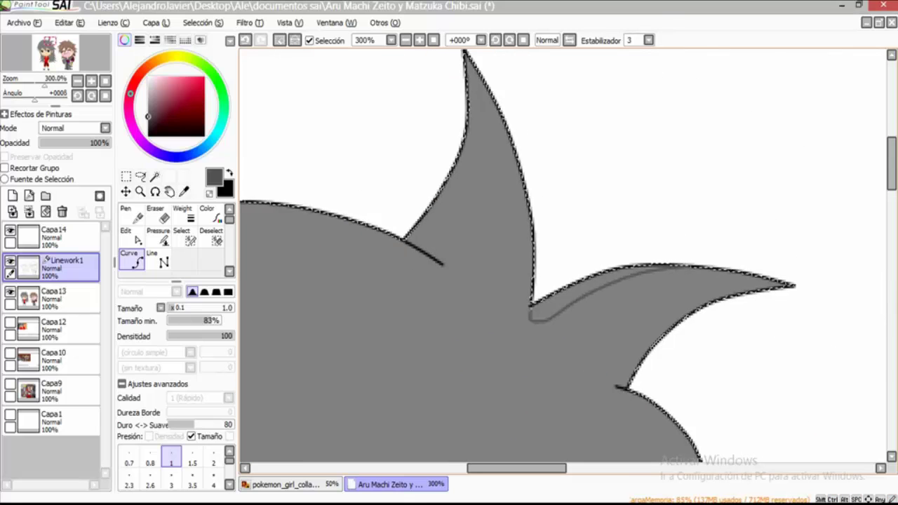
scroll(561, 256, left, 3)
scroll(562, 256, down, 5)
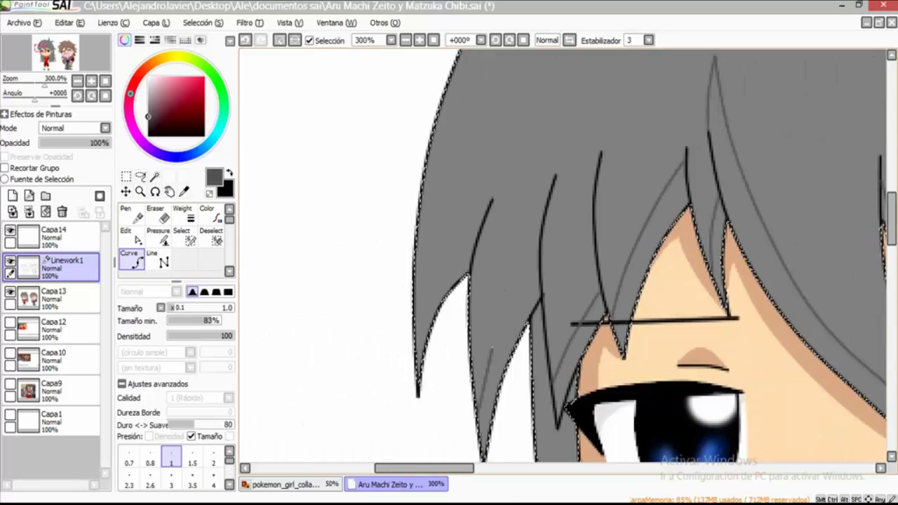
scroll(561, 256, down, 10)
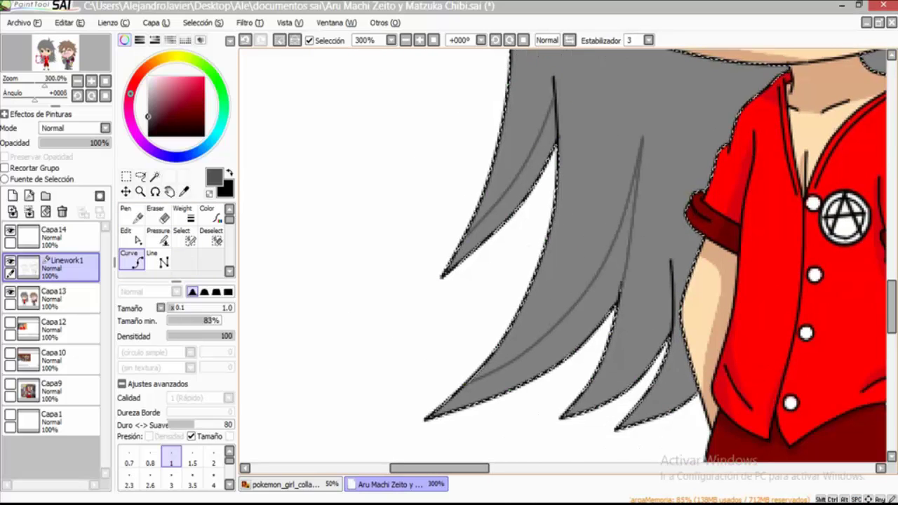
scroll(561, 256, up, 2)
scroll(561, 256, right, 2)
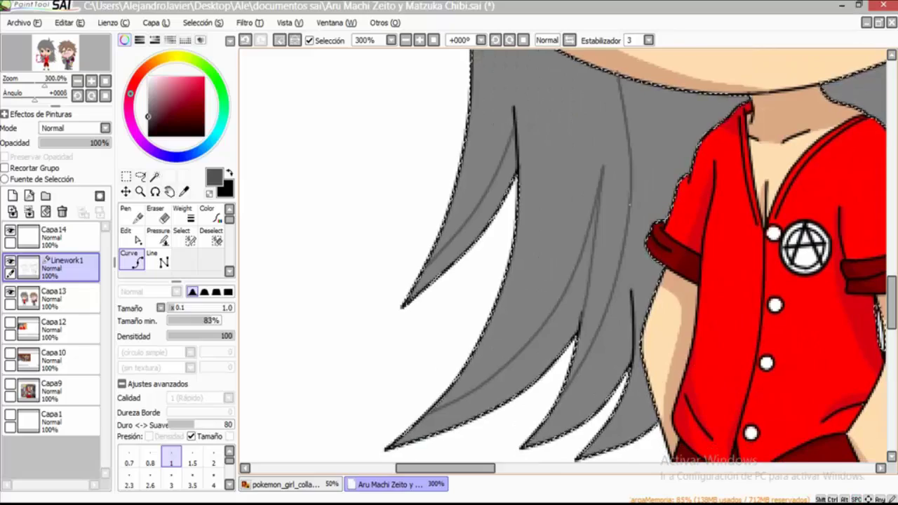
- Draw zigzag highlight outlines in light grey on the wide central fringe lock with the Curve tool at size 1
scroll(561, 256, right, 5)
click(405, 40)
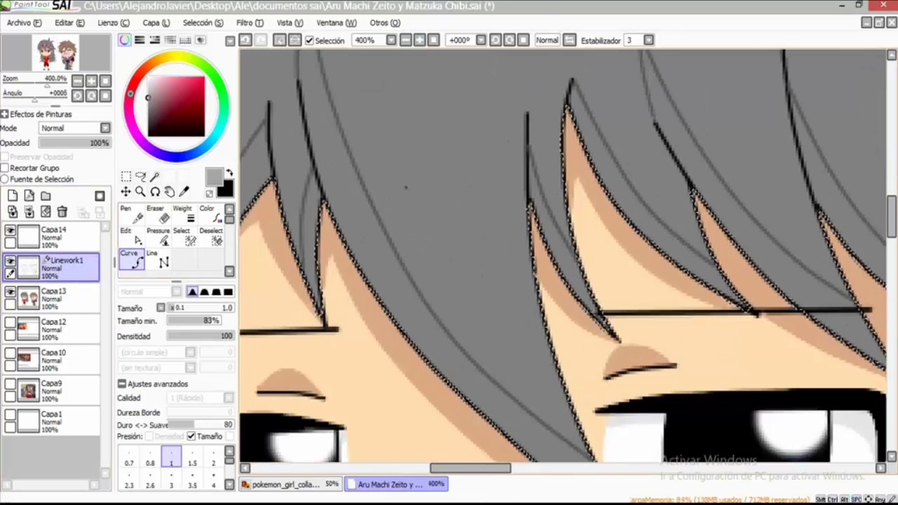
drag(379, 124, 521, 363)
drag(486, 200, 520, 361)
drag(537, 169, 554, 330)
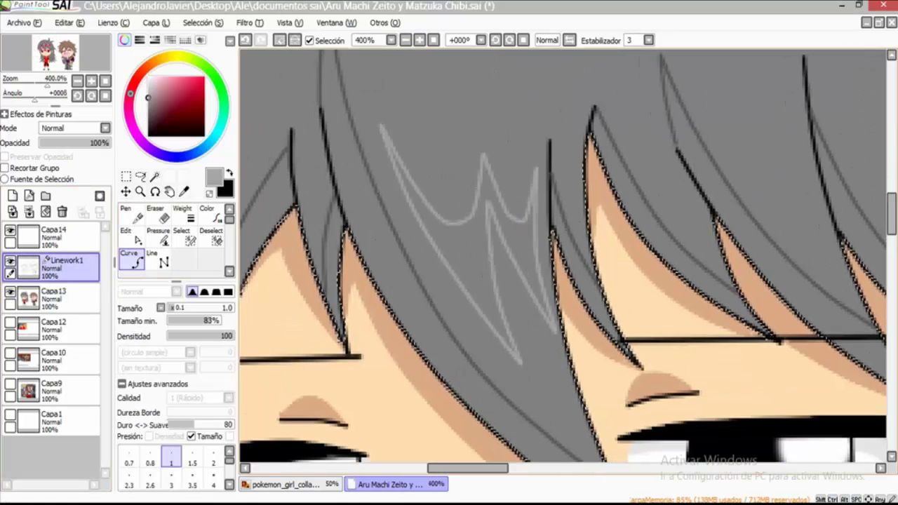
drag(562, 256, 595, 312)
- Outline light grey zigzag highlights on the remaining right-hand fringe locks, the lock beside the ear and the outer side spike
drag(605, 215, 493, 190)
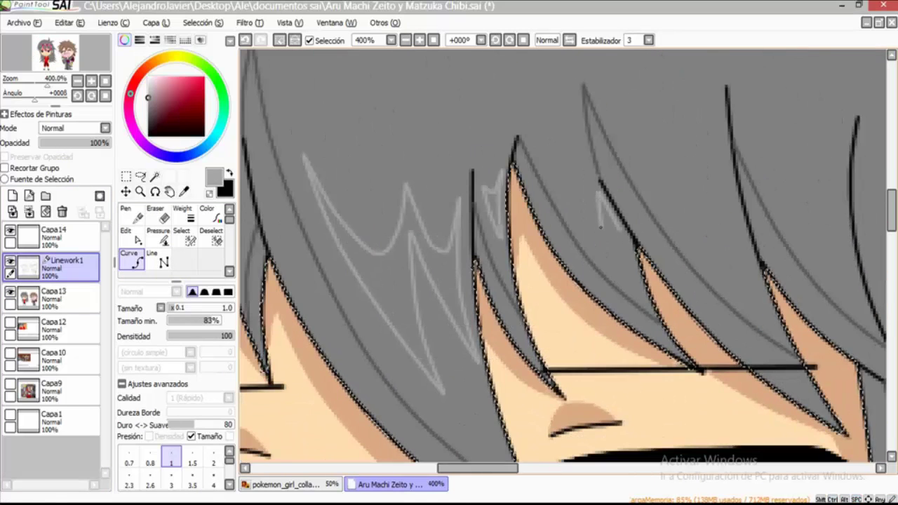
drag(634, 142, 741, 281)
drag(631, 280, 551, 347)
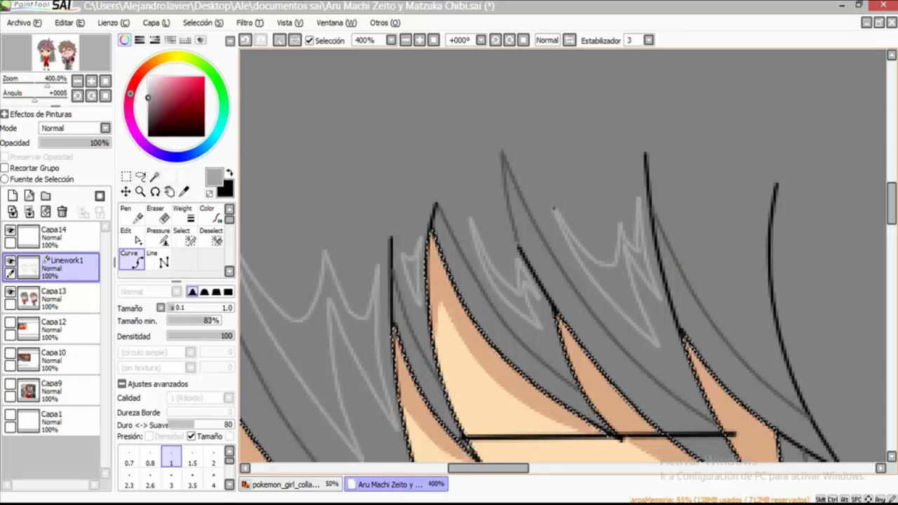
drag(562, 256, 438, 237)
drag(575, 421, 516, 106)
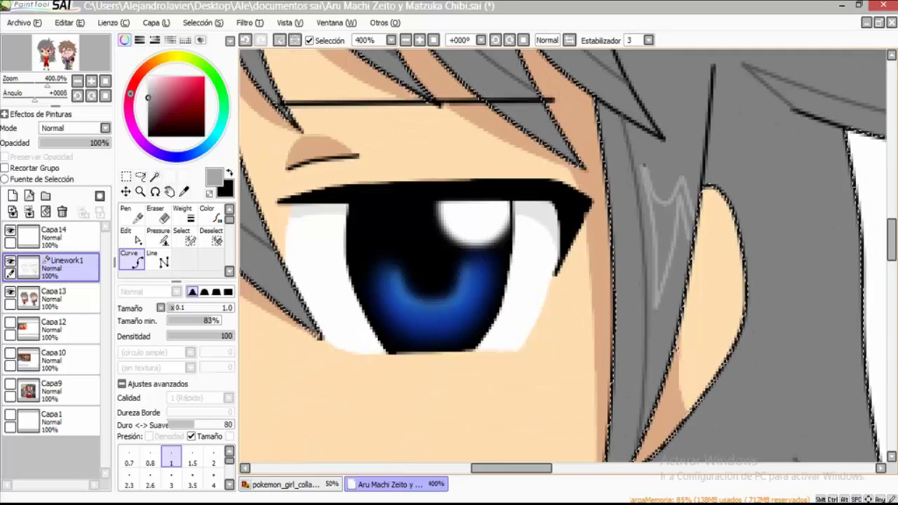
drag(816, 74, 619, 298)
drag(654, 221, 678, 276)
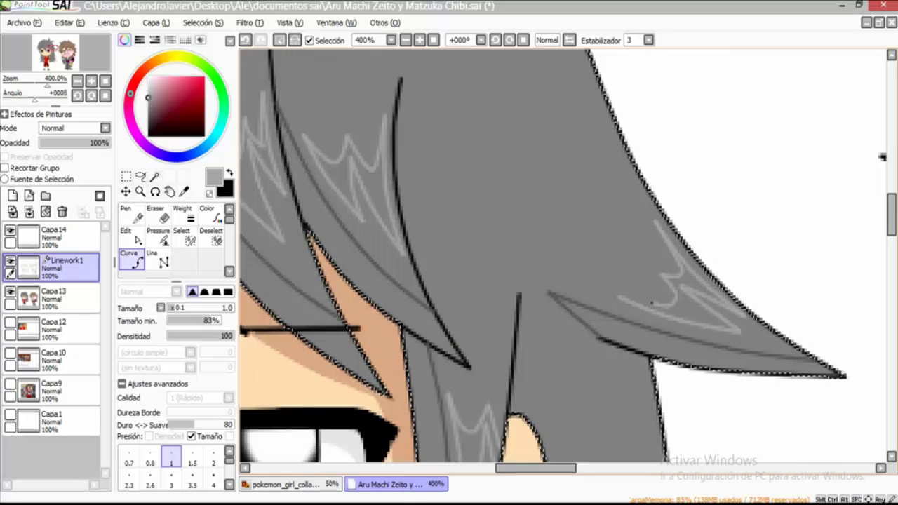
- Outline light grey zigzag highlights on the long hair locks hanging at the right of the body
scroll(653, 303, down, 5)
scroll(582, 224, down, 3)
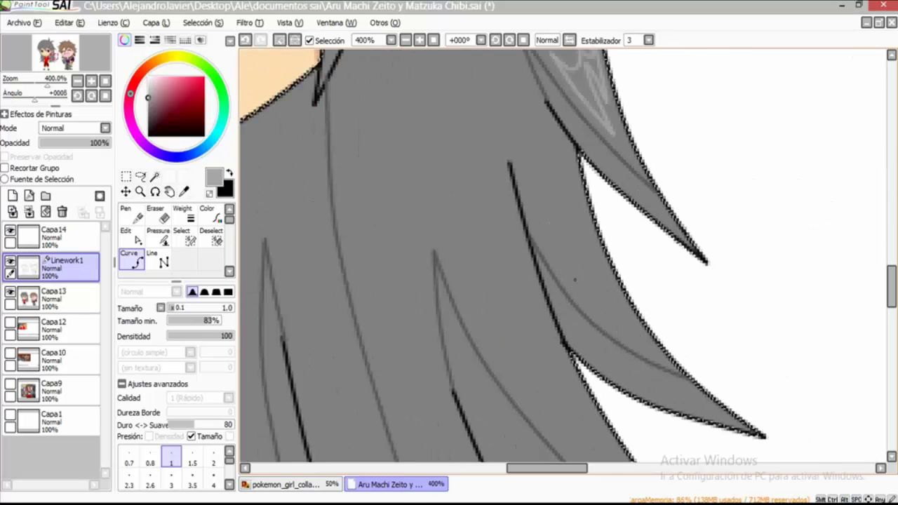
scroll(558, 265, down, 3)
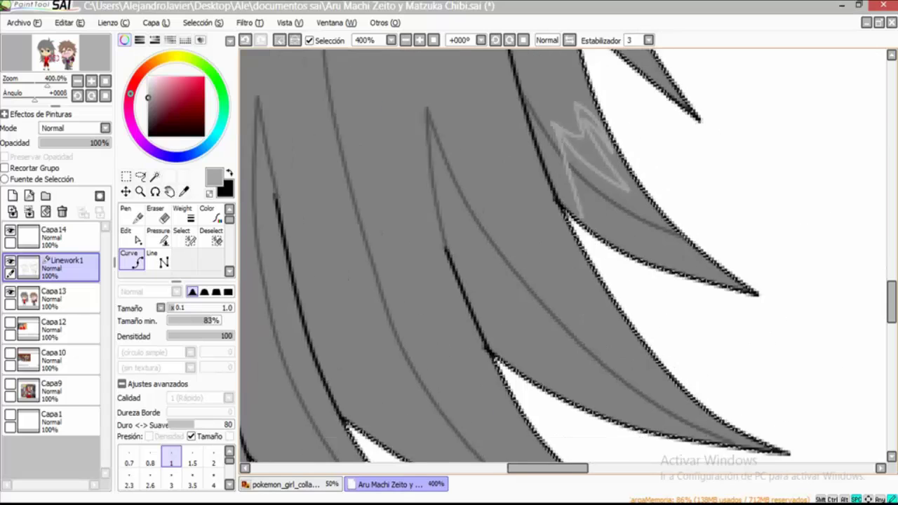
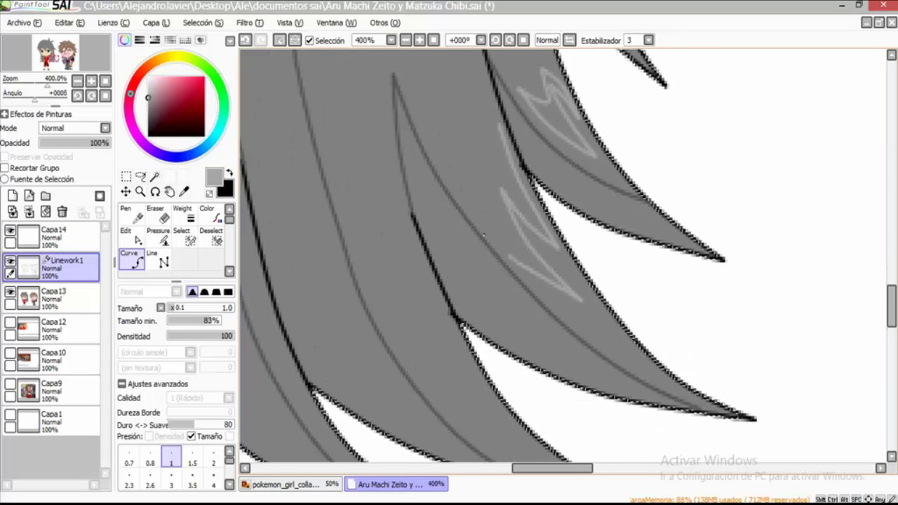
scroll(505, 149, left, 2)
scroll(505, 149, down, 1)
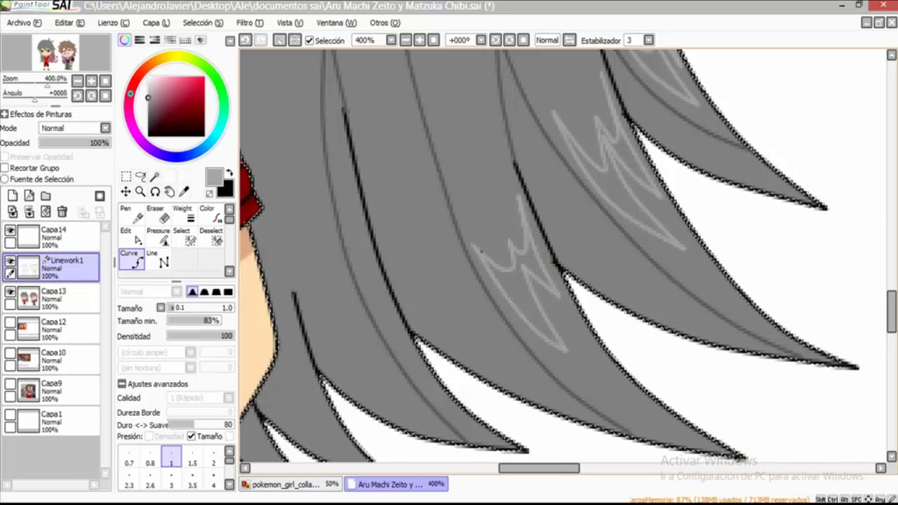
scroll(491, 267, left, 2)
scroll(457, 272, left, 6)
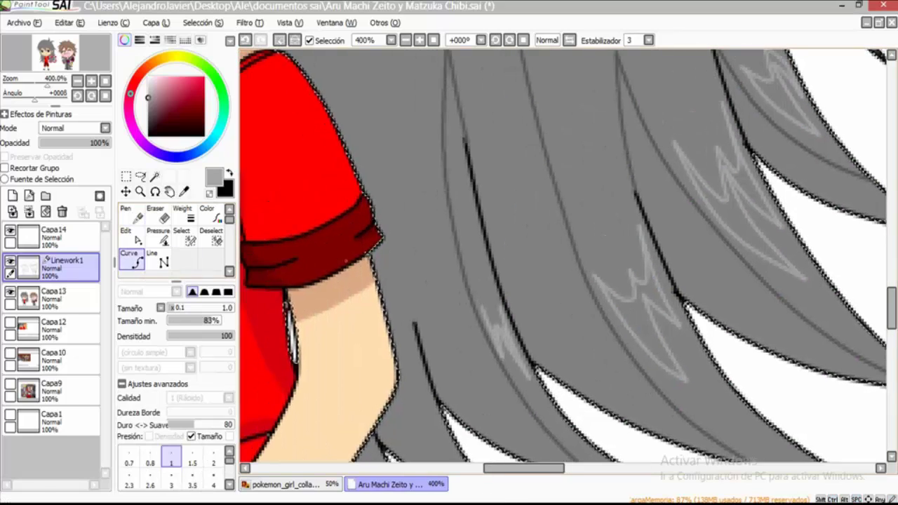
- Outline light grey zigzag highlights on the long hair locks hanging at the left of the body
scroll(555, 232, left, 2)
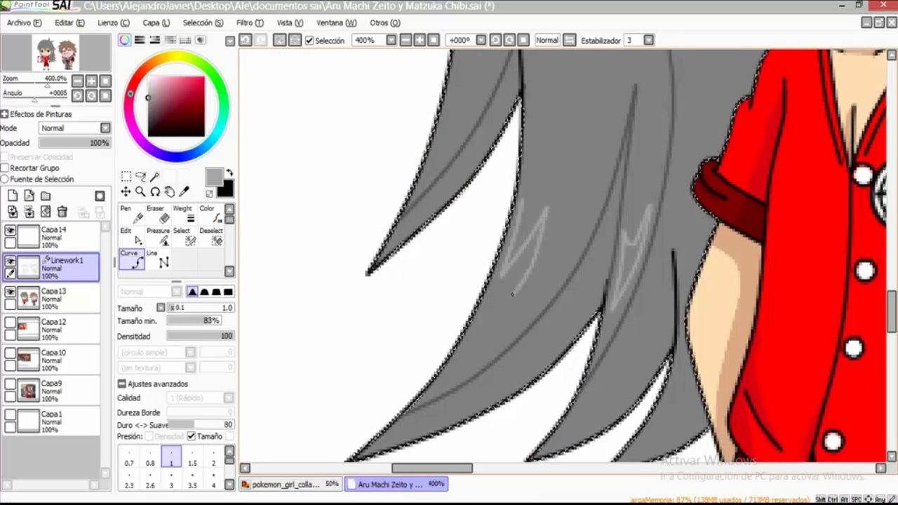
scroll(512, 293, up, 2)
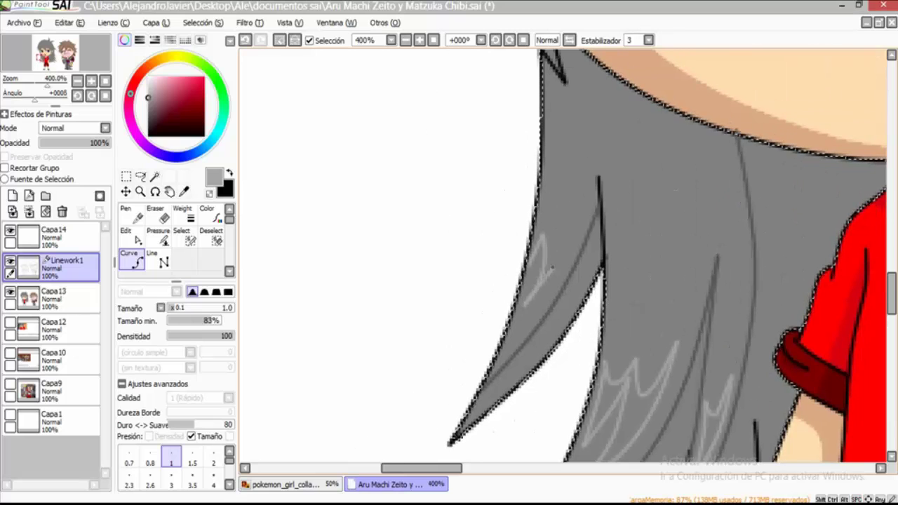
scroll(561, 257, up, 5)
scroll(561, 257, up, 3)
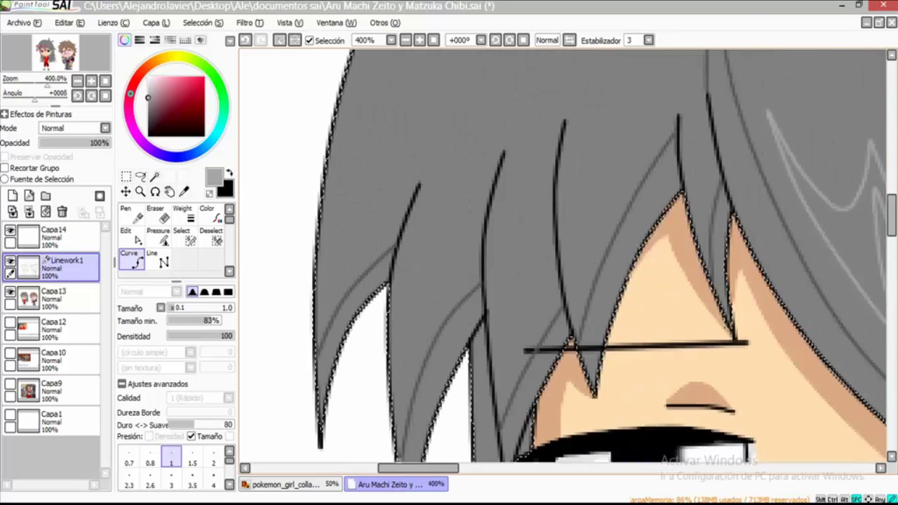
- Draw the long curved outlines of a broad light grey highlight across the crown of the hair
key(minus)
scroll(561, 257, left, 2)
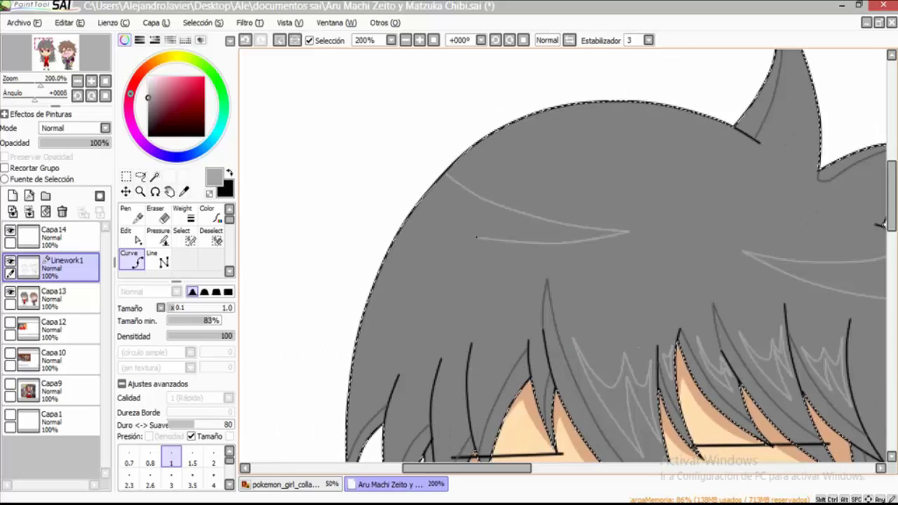
scroll(477, 237, right, 2)
- Outline light grey zigzag highlights on the fringe locks above the left-hand eye
key(plus)
scroll(393, 280, up, 1)
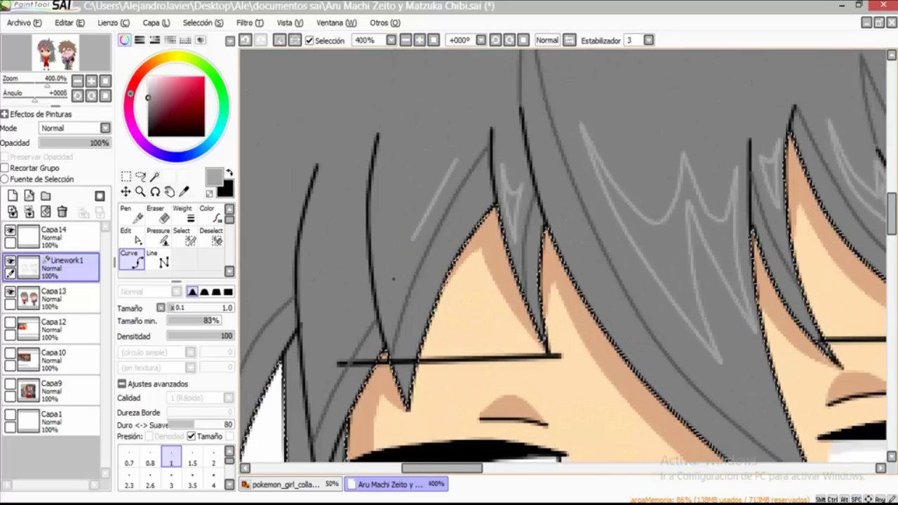
scroll(561, 256, left, 3)
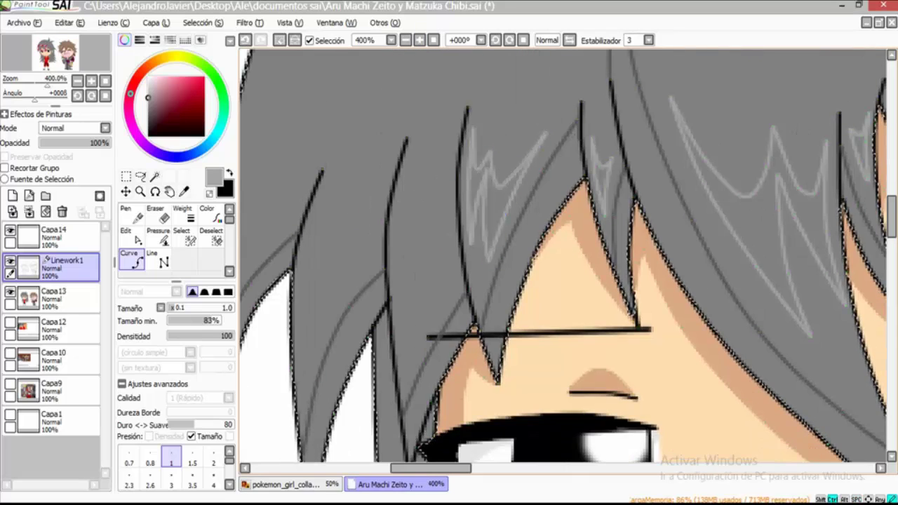
- Outline light grey zigzag highlights on the outer fringe locks at the left side of the grey hair
scroll(561, 257, down, 2)
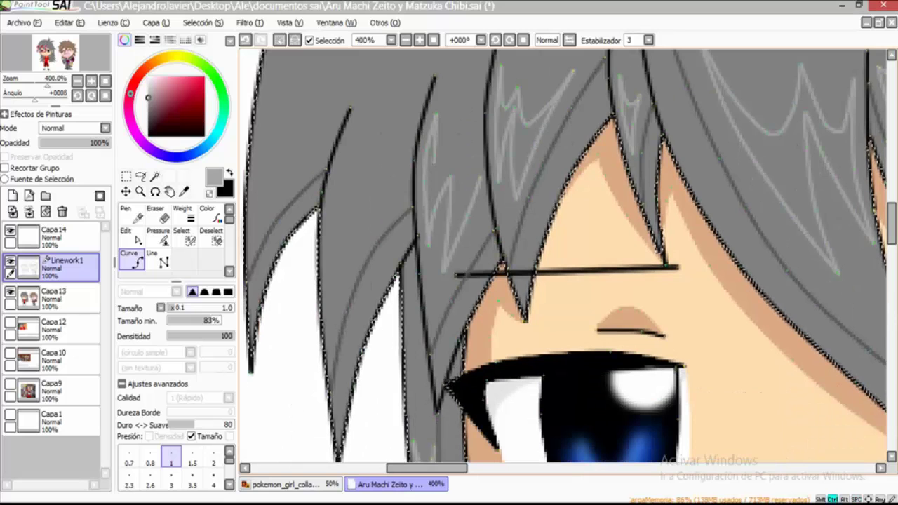
scroll(458, 180, left, 2)
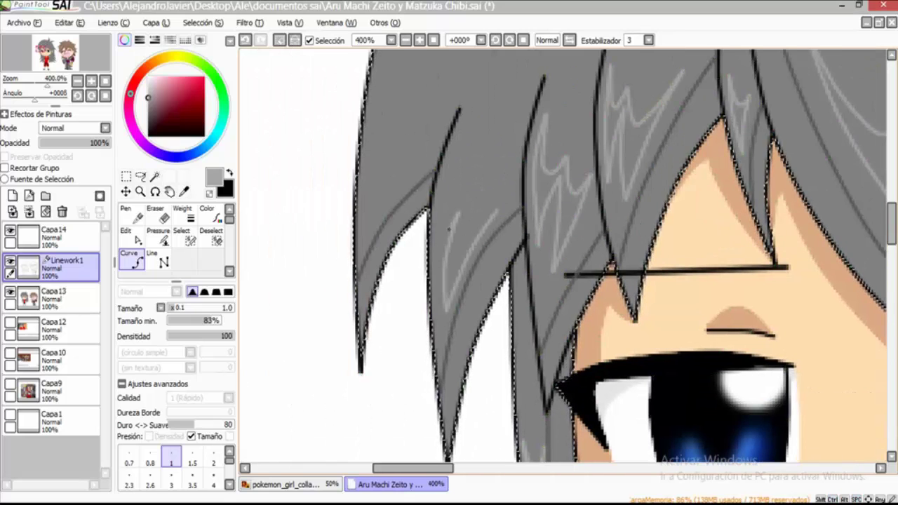
key(ctrl)
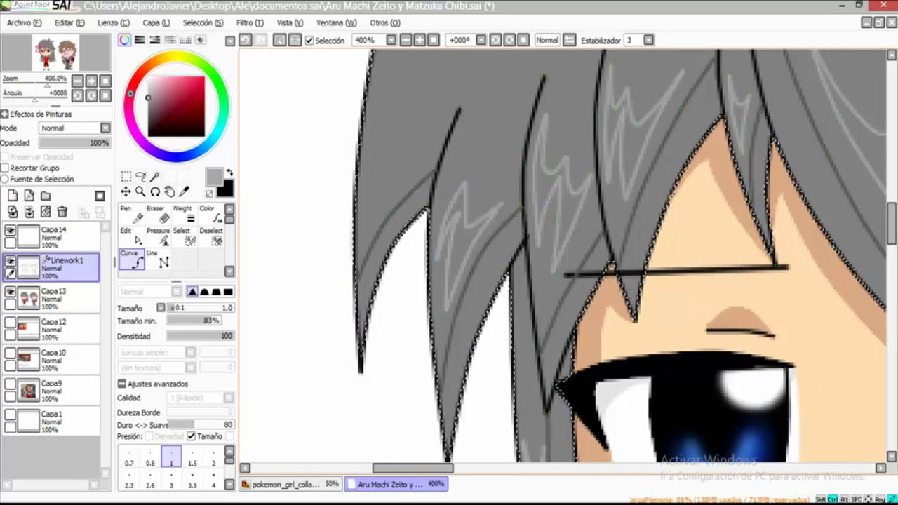
drag(526, 267, 561, 320)
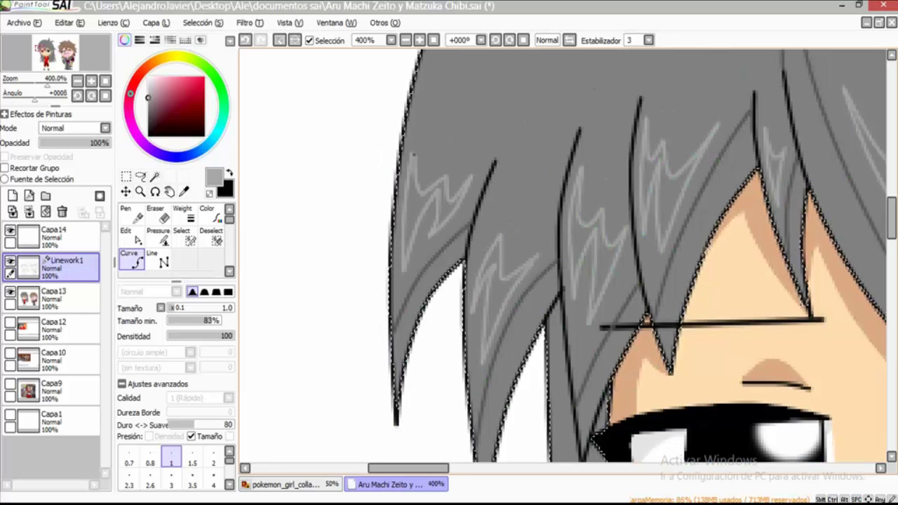
- Outline light grey zigzag highlights on the two tufts sticking up from the crown of the grey hair
scroll(561, 260, down, 4)
scroll(561, 260, up, 1)
scroll(505, 177, up, 4)
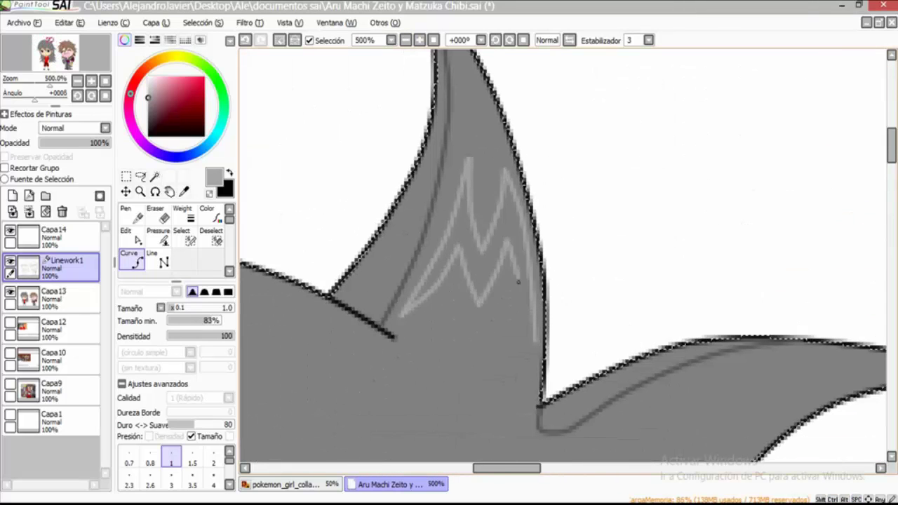
drag(519, 282, 407, 126)
drag(588, 343, 612, 297)
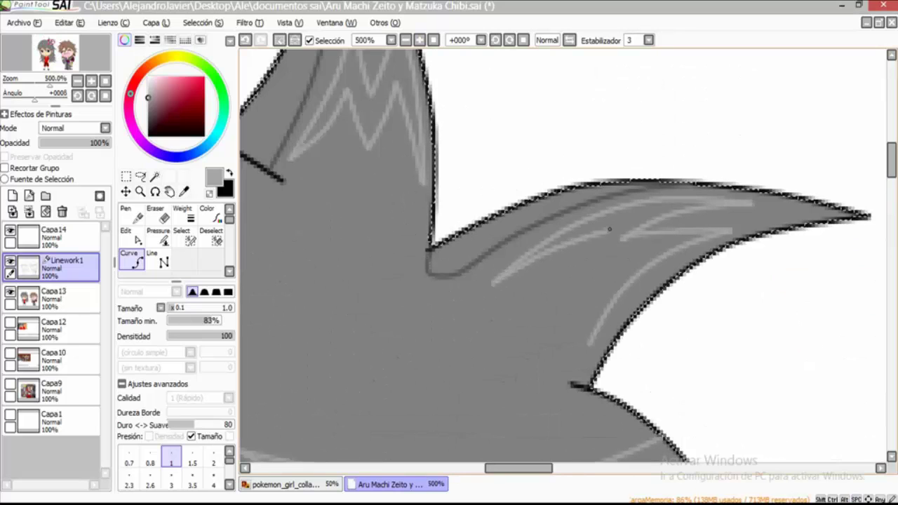
- Clear the selection and magic-wand select all outlined highlight areas of the grey hair on the Linework1 layer
key(w)
click(637, 251)
scroll(637, 251, down, 4)
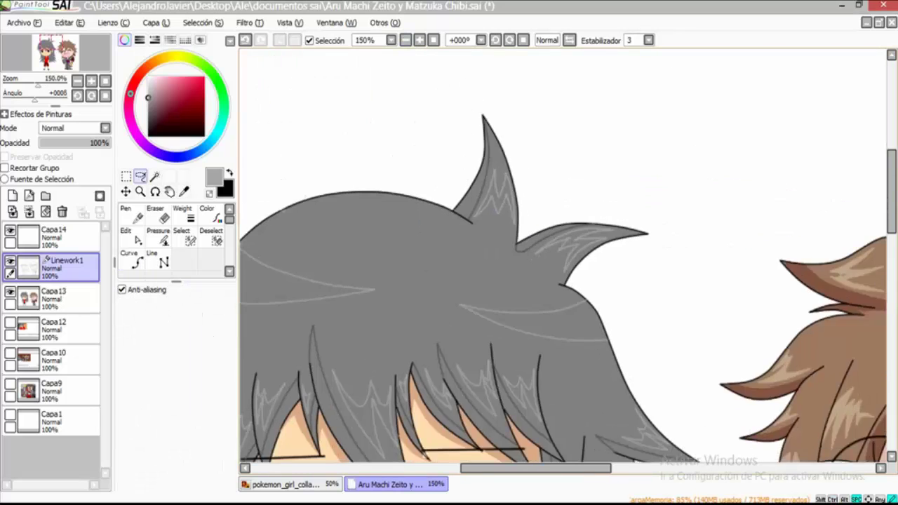
click(540, 228)
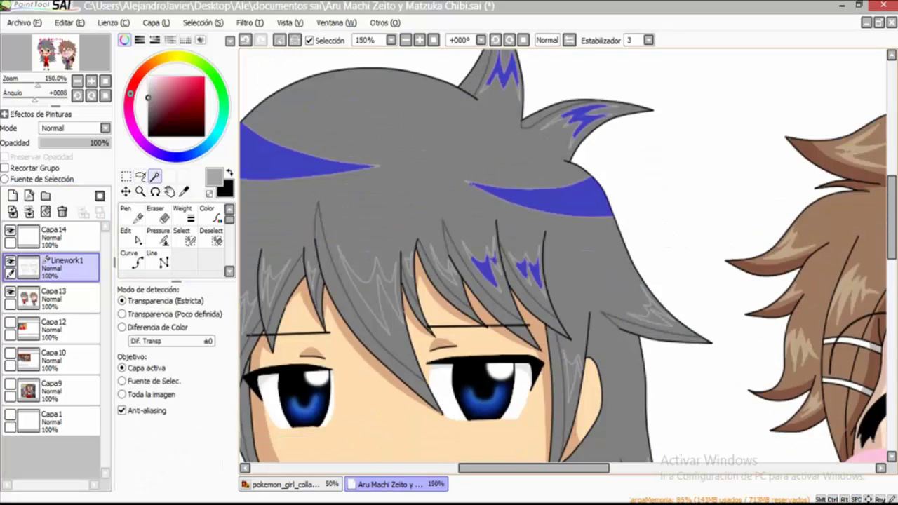
scroll(533, 266, up, 3)
scroll(561, 260, down, 10)
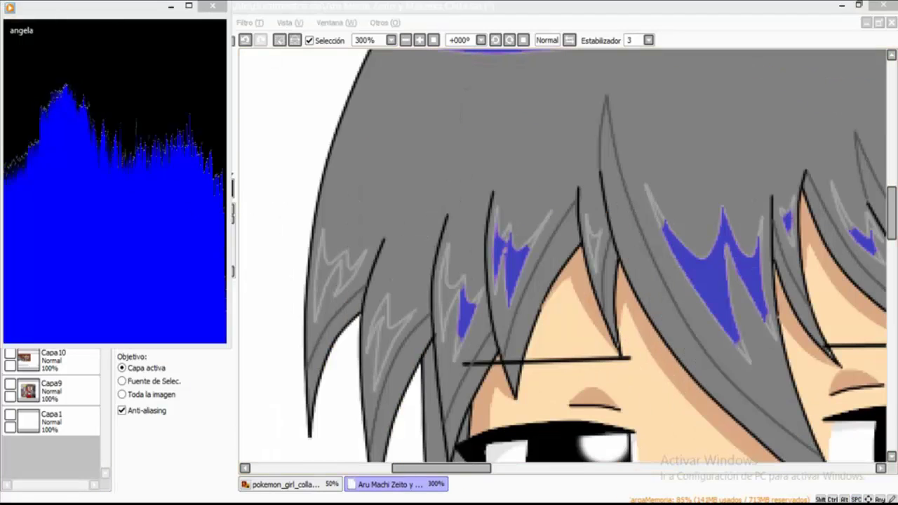
scroll(561, 260, right, 5)
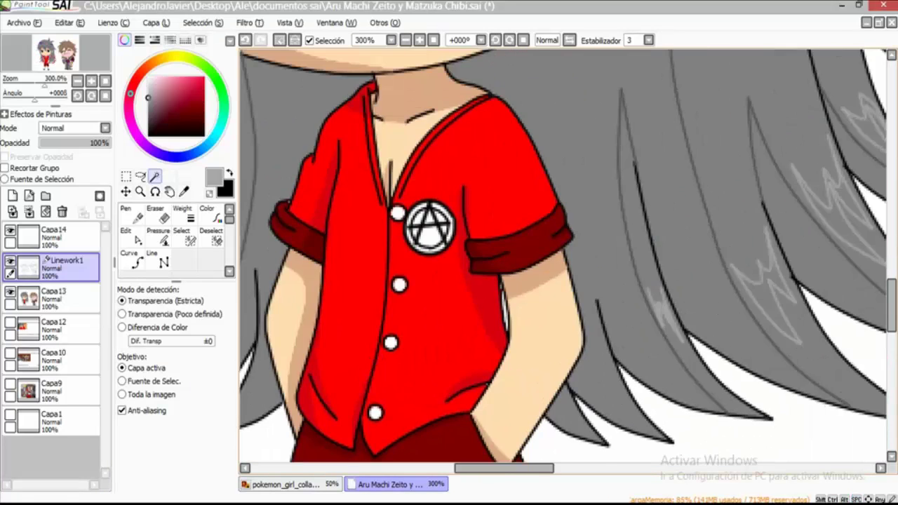
scroll(561, 259, up, 10)
scroll(561, 259, down, 3)
- Fill the selected hair highlights with light grey on layer Capa13, using the Pincel brush at size 250
click(53, 295)
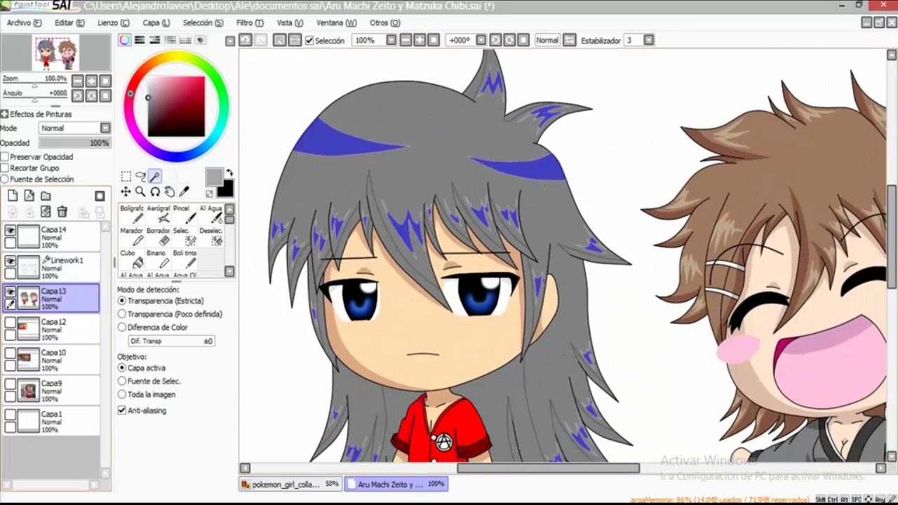
click(181, 218)
scroll(592, 75, down, 2)
scroll(365, 295, up, 2)
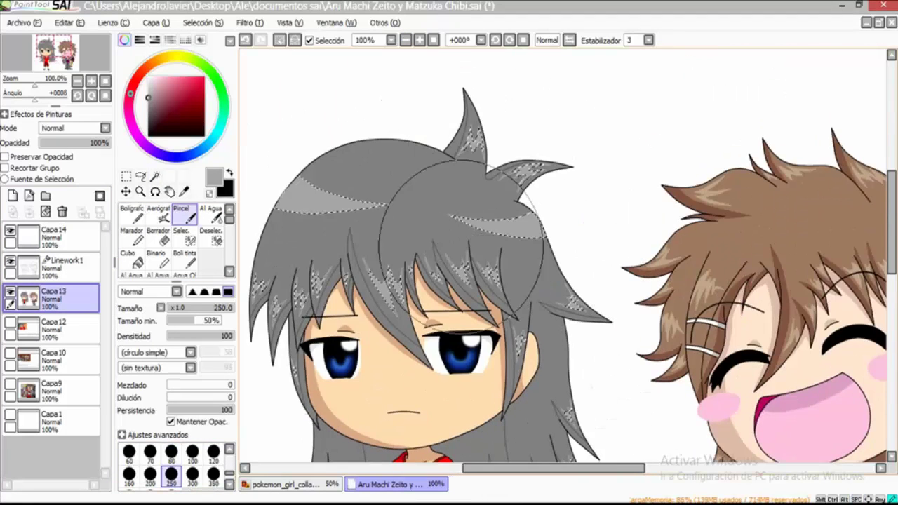
- Deselect, set the brush to size 2 and paint over the gaps in the highlights on the tufts and crown
scroll(175, 463, up, 5)
click(214, 456)
scroll(442, 298, up, 4)
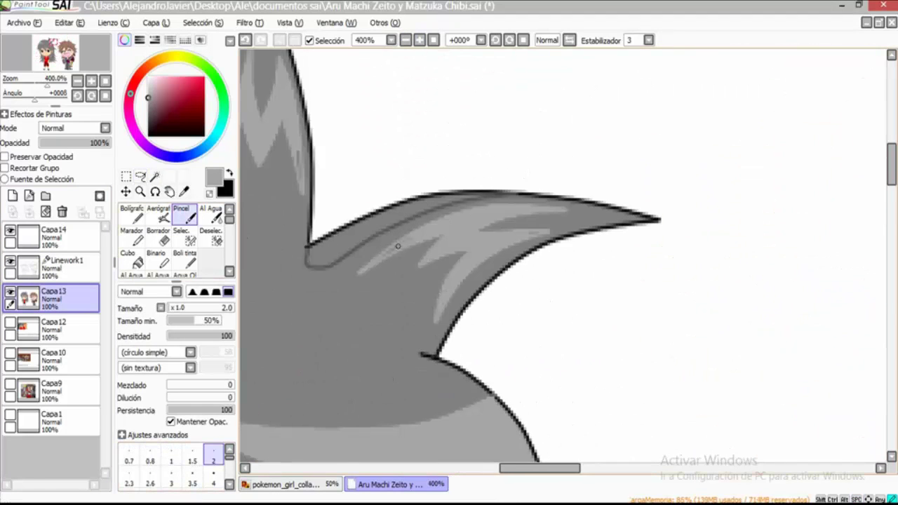
scroll(491, 217, left, 3)
scroll(421, 207, up, 1)
scroll(393, 210, down, 4)
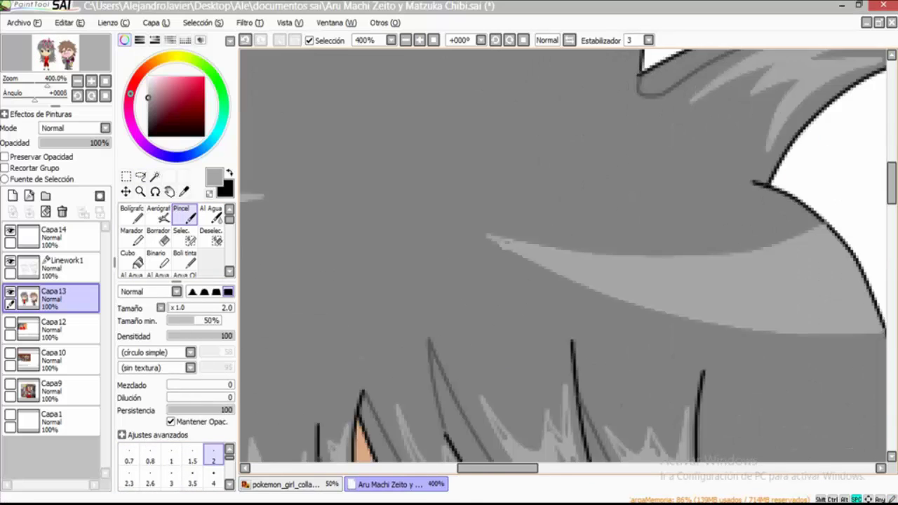
- Paint over the gaps in the light grey highlights on the central and left-hand fringe locks
scroll(440, 194, left, 2)
scroll(416, 323, left, 4)
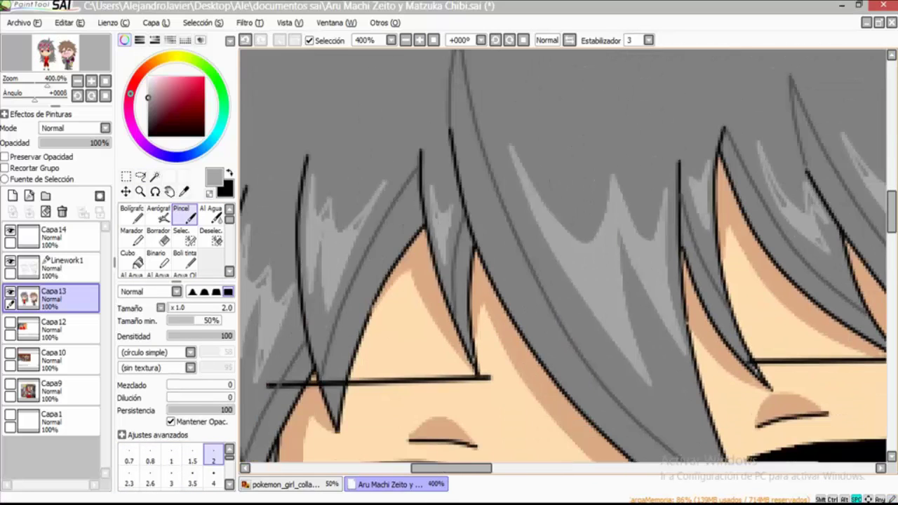
scroll(361, 220, left, 2)
scroll(419, 262, down, 1)
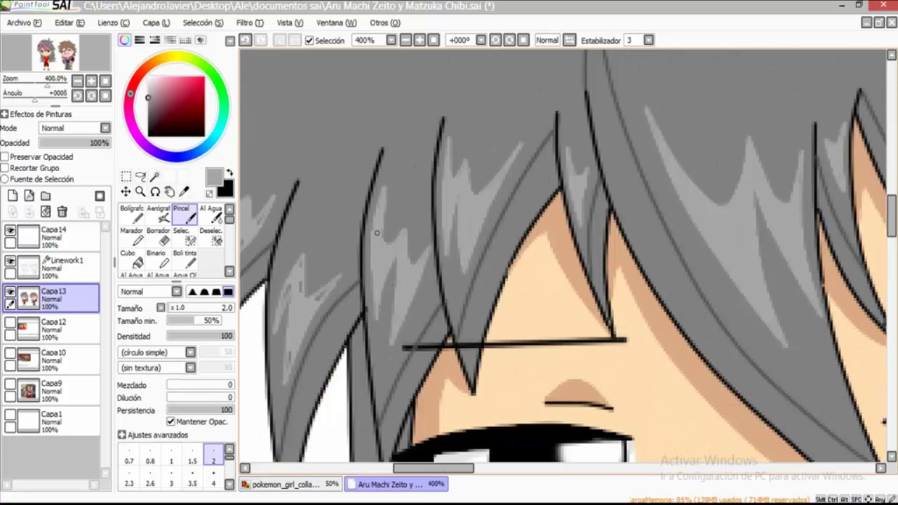
scroll(302, 262, down, 2)
scroll(301, 263, left, 1)
scroll(551, 267, up, 2)
scroll(551, 267, left, 2)
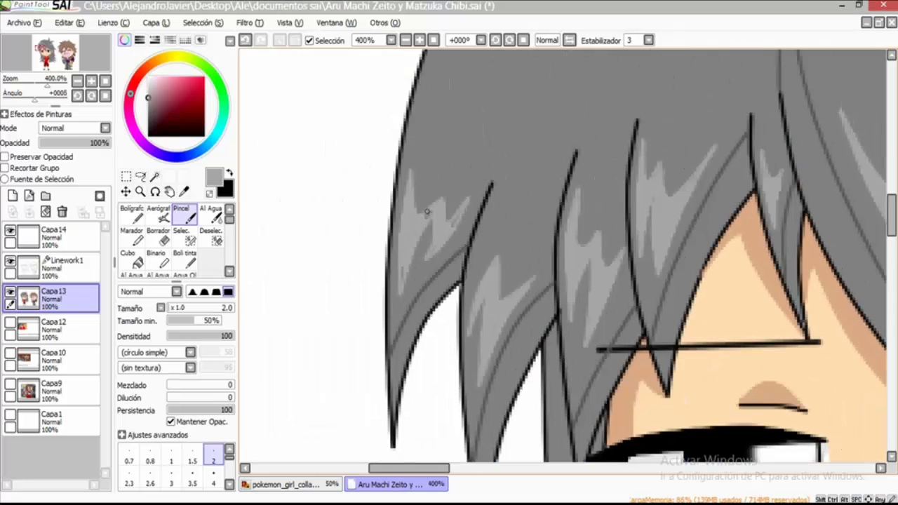
- Paint over the gaps in the light grey highlights on the fringe locks above the right-hand eye
scroll(463, 216, right, 3)
scroll(463, 217, up, 1)
scroll(481, 207, left, 1)
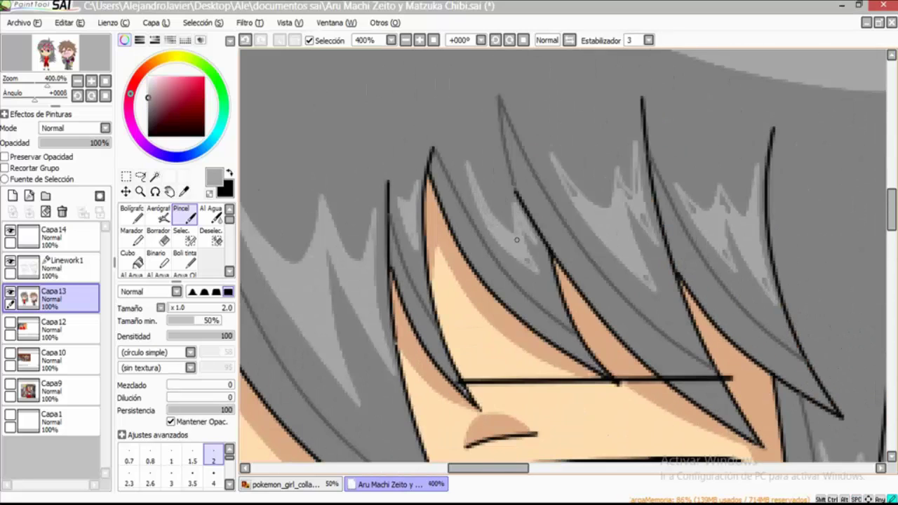
scroll(516, 240, right, 1)
scroll(517, 240, up, 1)
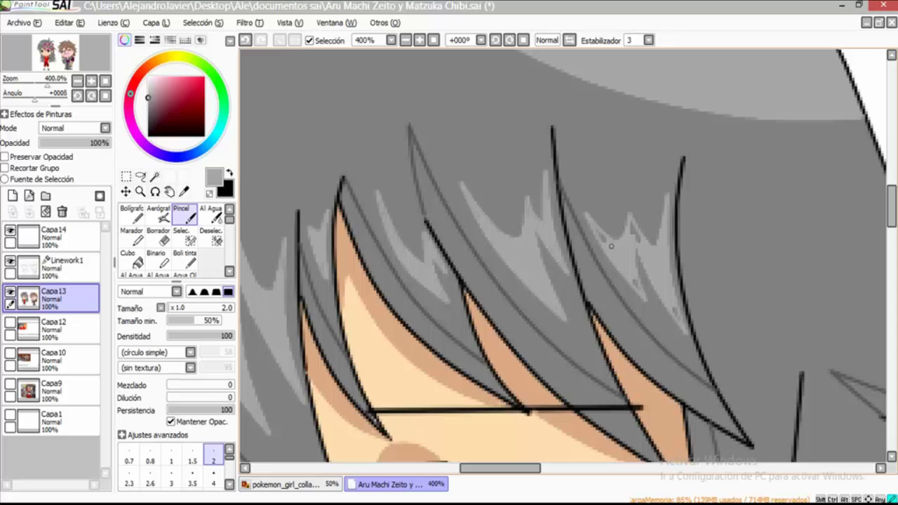
- Paint over the gaps in the highlights on the lock beside the ear and the flicked-out side lock
scroll(527, 412, down, 3)
scroll(525, 353, right, 3)
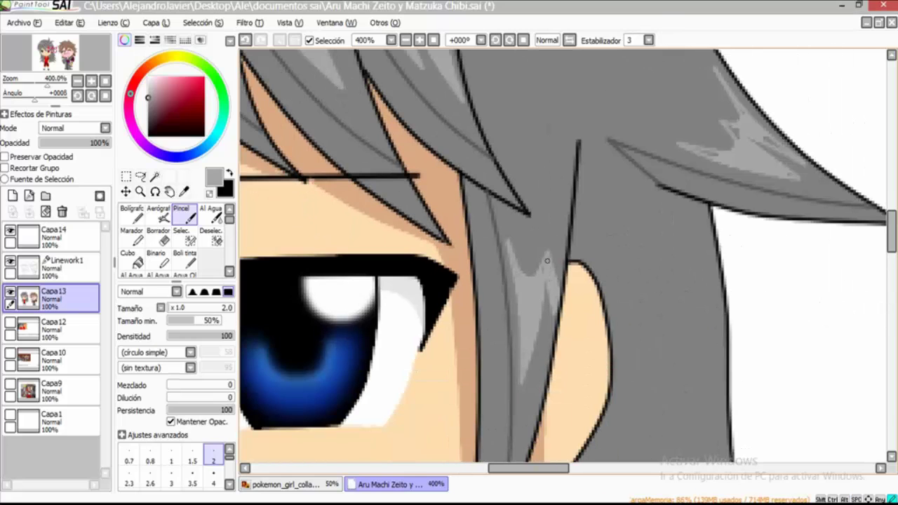
scroll(547, 260, up, 2)
scroll(596, 273, right, 1)
- Paint over the gaps in the light grey highlights on the long locks hanging at the right of the body
scroll(644, 253, down, 3)
scroll(543, 201, right, 2)
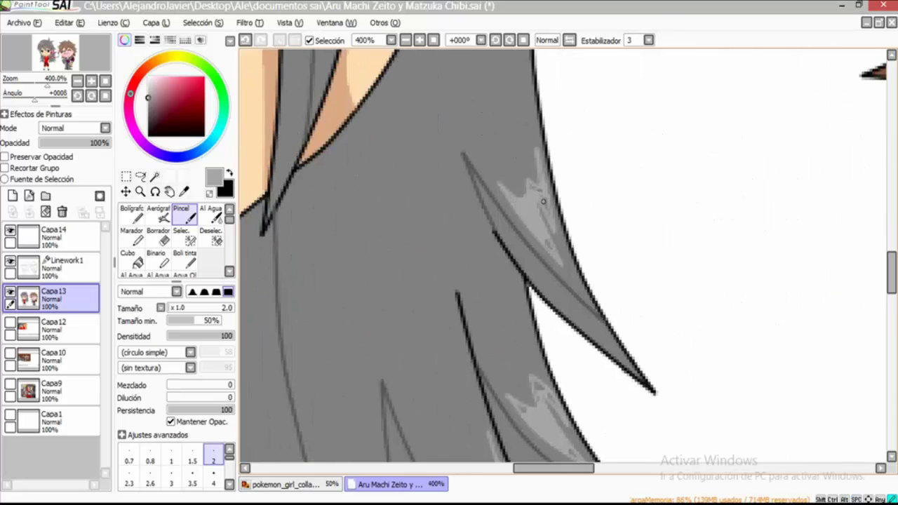
scroll(554, 255, down, 3)
scroll(526, 236, right, 1)
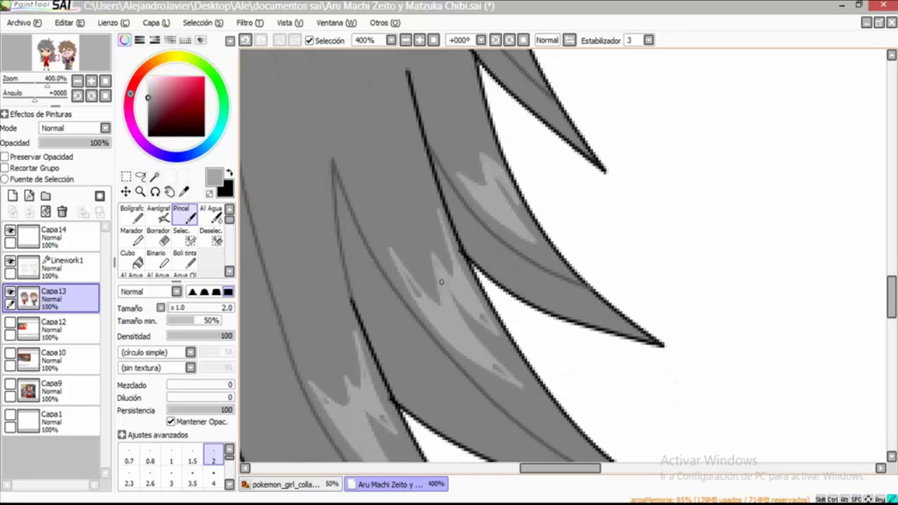
- Paint over the gaps in the light grey highlights on the long locks hanging at the left of the body
scroll(473, 305, left, 2)
scroll(451, 273, left, 3)
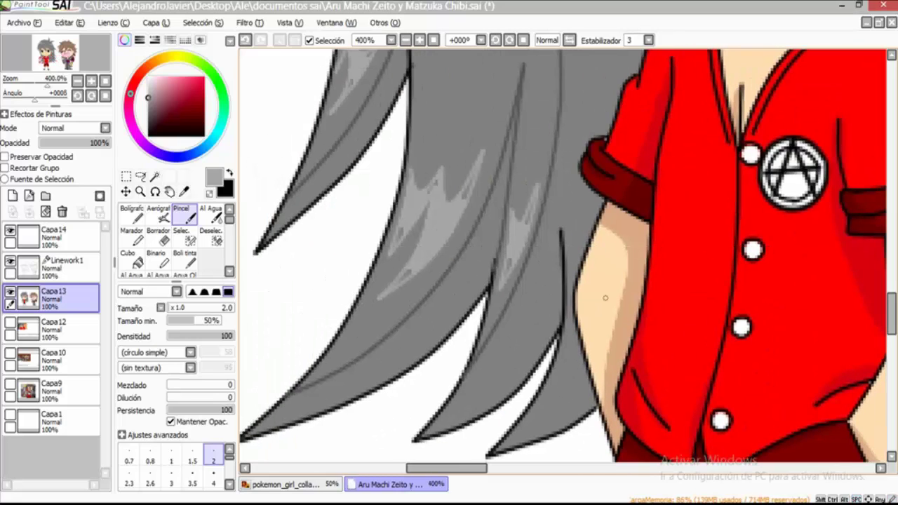
scroll(411, 243, up, 3)
scroll(421, 242, left, 1)
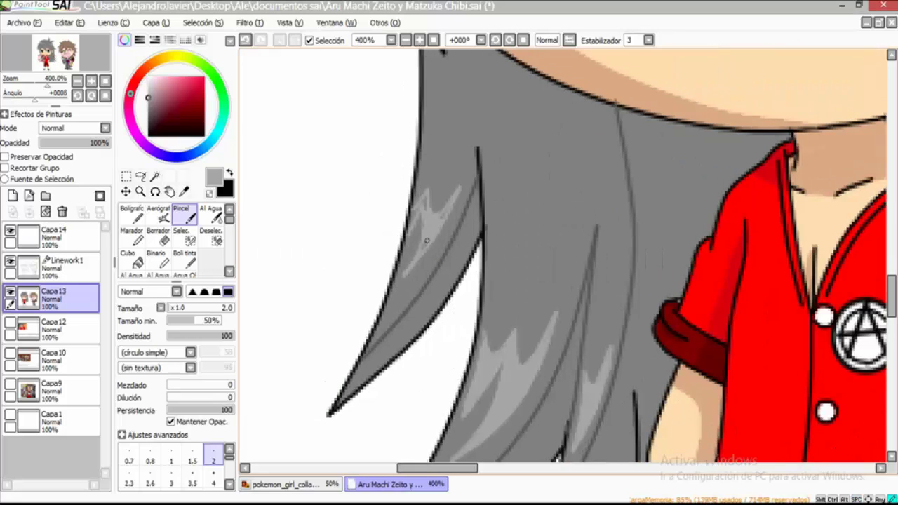
scroll(491, 232, up, 10)
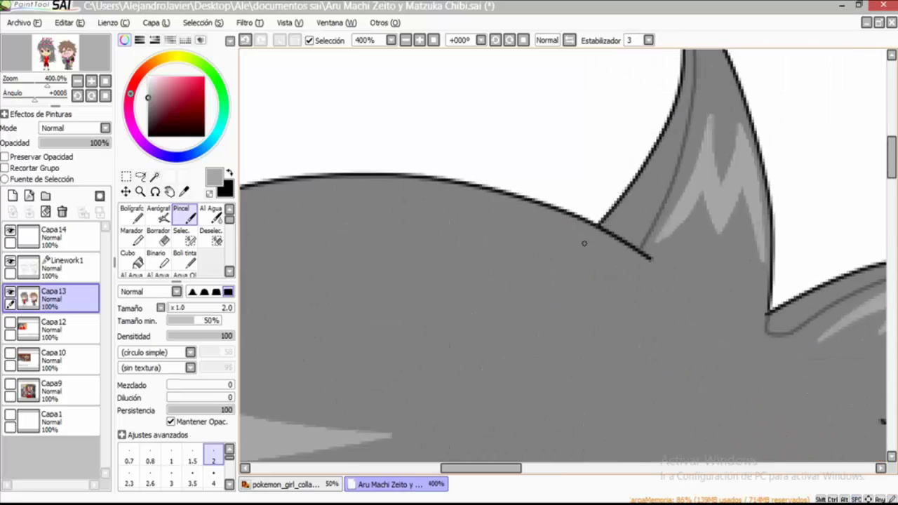
- Pick the dark grey shadow colour and magic-wand select all outlined hair shadow areas on the Linework1 layer
click(66, 265)
scroll(562, 256, down, 10)
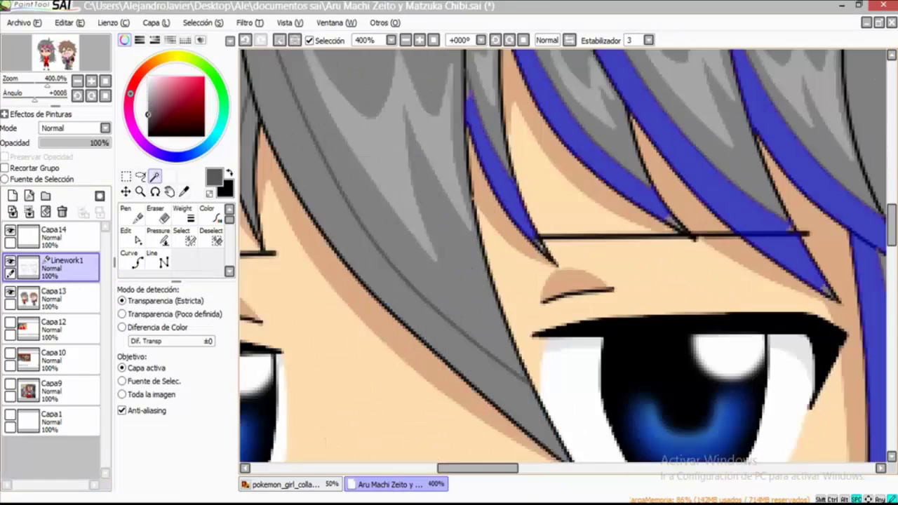
scroll(561, 256, down, 10)
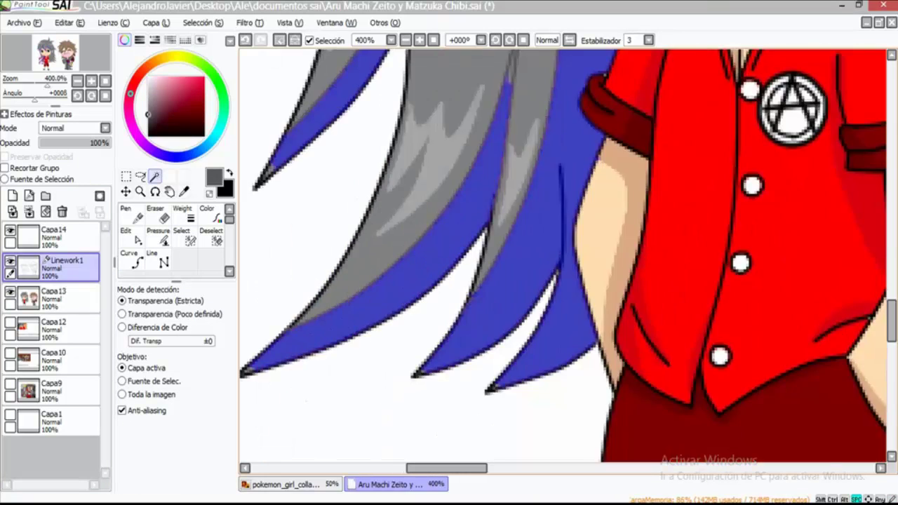
scroll(561, 256, right, 3)
scroll(561, 256, down, 5)
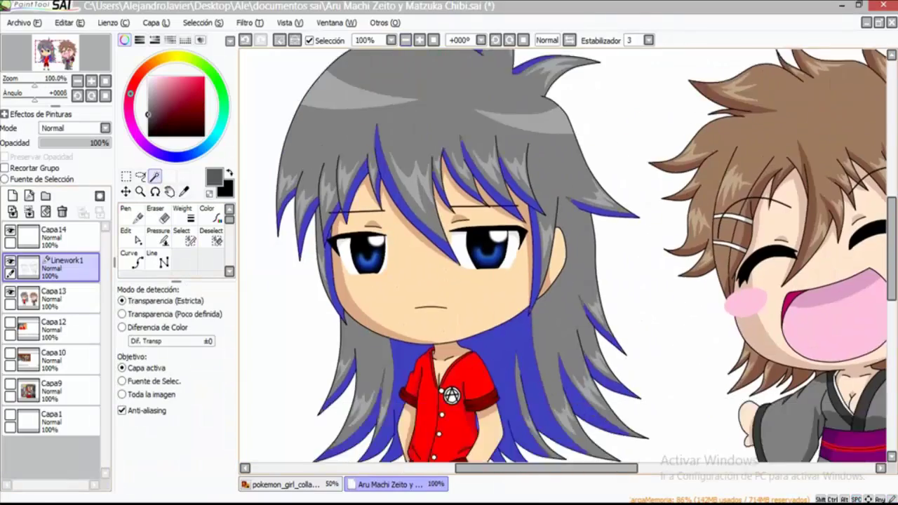
- Fill the selected hair shadows with dark grey on layer Capa13 using the size 250 Pincel brush, then deselect
click(53, 295)
click(182, 214)
scroll(561, 281, down, 3)
scroll(561, 281, left, 2)
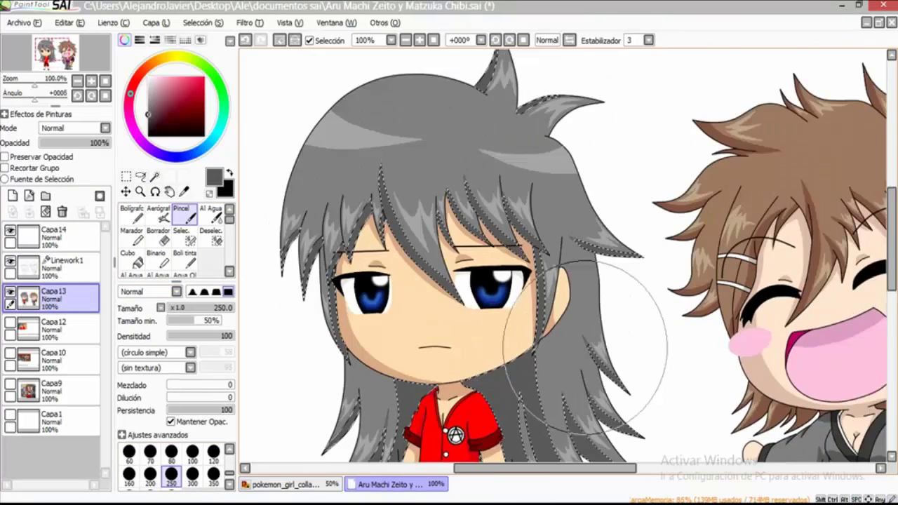
scroll(176, 463, up, 5)
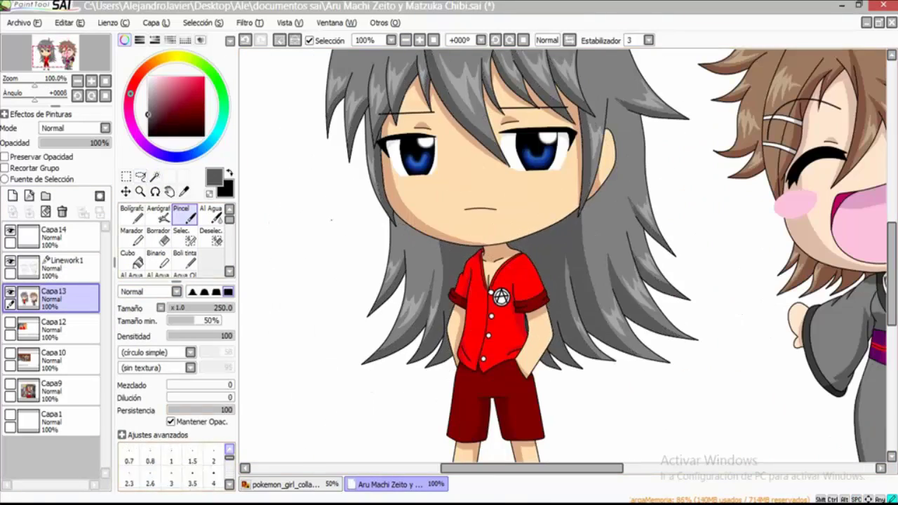
- Set the brush to size 2 and paint over the gaps in the dark shadows on the left-hand hanging locks
click(214, 461)
scroll(477, 310, up, 2)
scroll(561, 259, left, 5)
scroll(562, 259, down, 2)
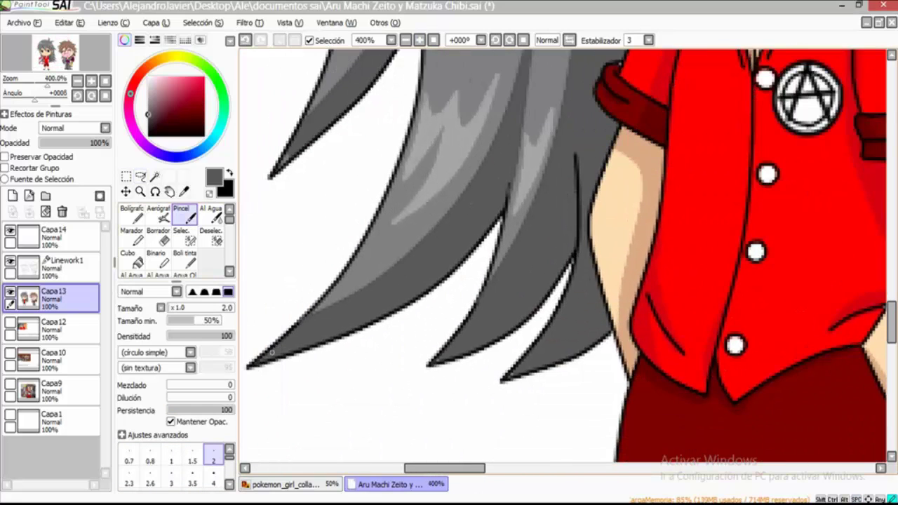
scroll(561, 260, up, 6)
- Paint over the gaps in the dark grey shadows along the fringe locks on layer Capa13
click(67, 267)
click(52, 295)
scroll(561, 259, up, 2)
scroll(561, 260, right, 5)
scroll(561, 259, down, 2)
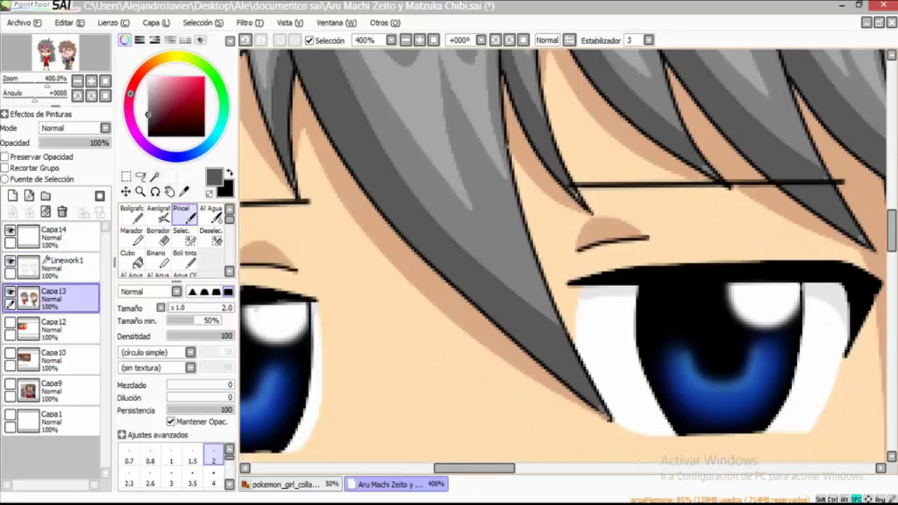
scroll(561, 260, up, 3)
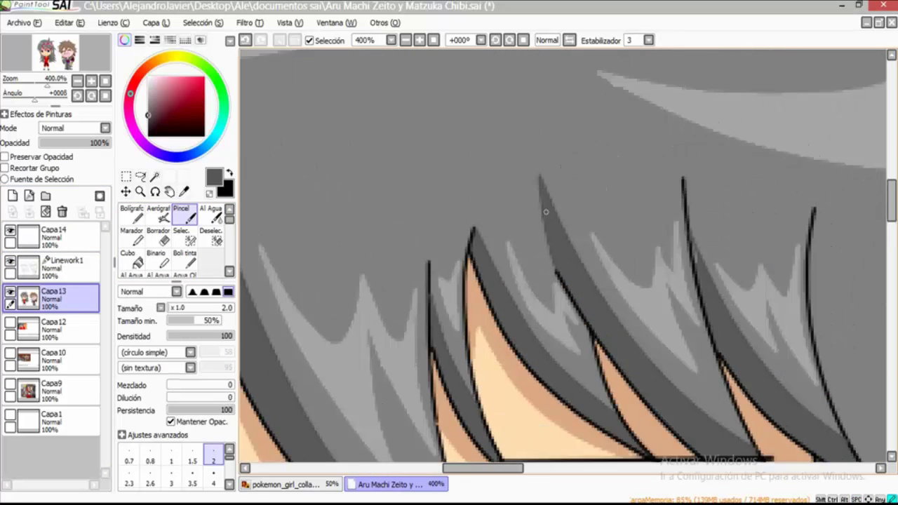
- Paint over the gaps in the dark grey shadows on the right-hand hair locks and the red beside the shirt's right sleeve
scroll(561, 259, right, 5)
scroll(561, 260, down, 3)
scroll(481, 237, down, 4)
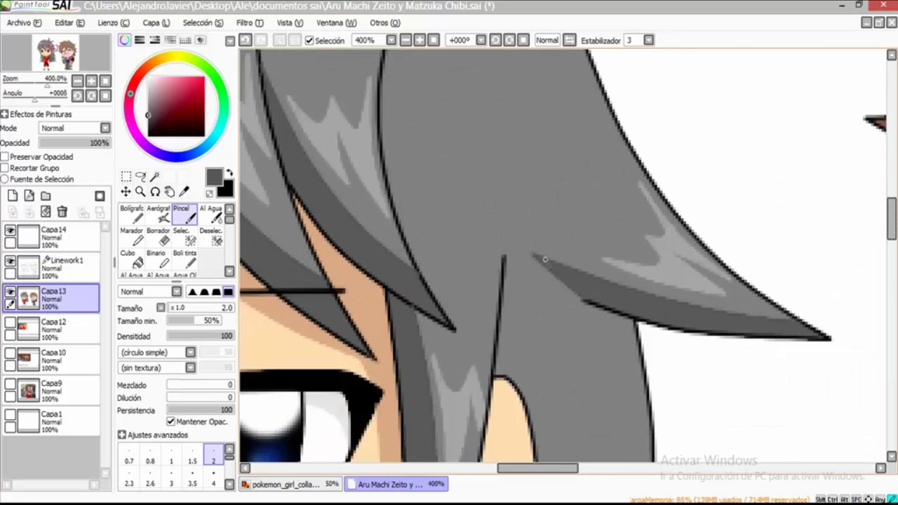
scroll(693, 235, down, 4)
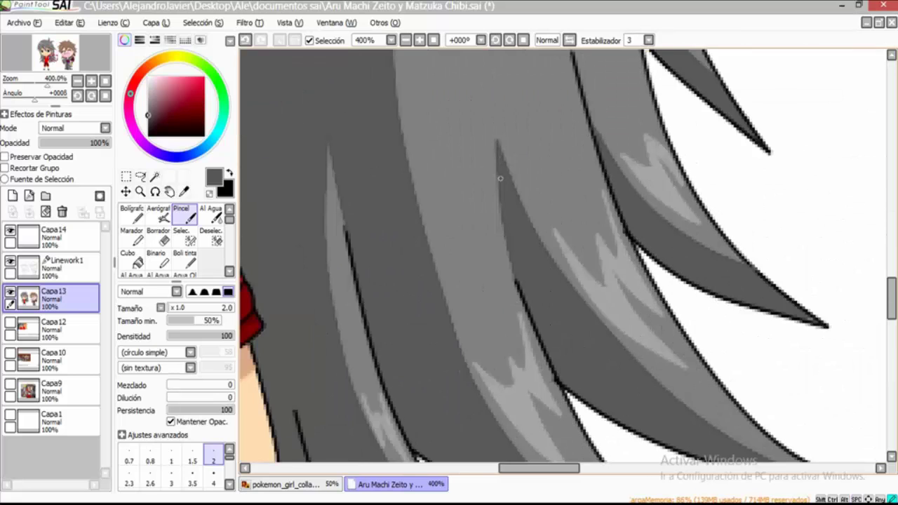
scroll(745, 353, right, 2)
scroll(408, 437, left, 3)
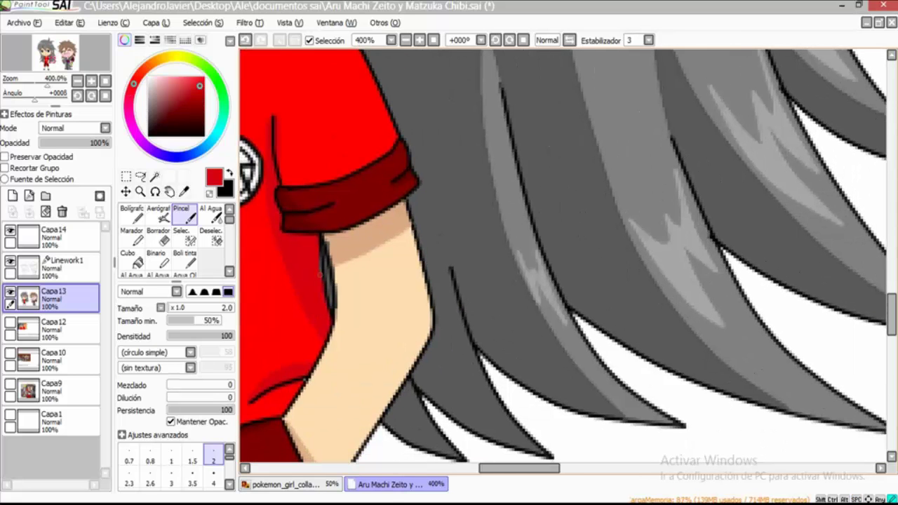
scroll(561, 259, up, 6)
- Recolour the eyebrow lines crossing the hair on the Linework1 layer, dark grey on the grey-haired character and brown on the brown-haired one
click(66, 267)
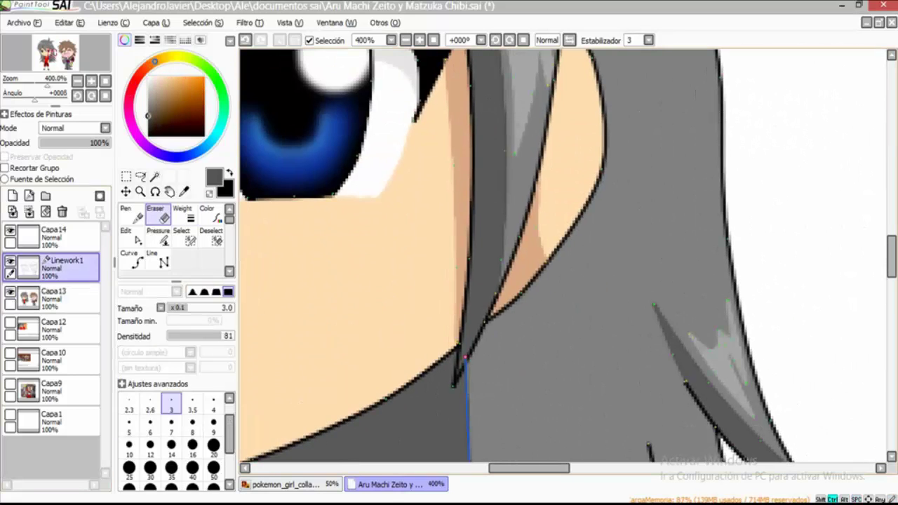
key(ctrl+0)
scroll(561, 260, right, 5)
click(207, 214)
click(52, 298)
click(67, 267)
scroll(639, 365, left, 3)
- Create a new linework layer beneath Capa13 and set up the Curve tool in black at size 14
click(29, 196)
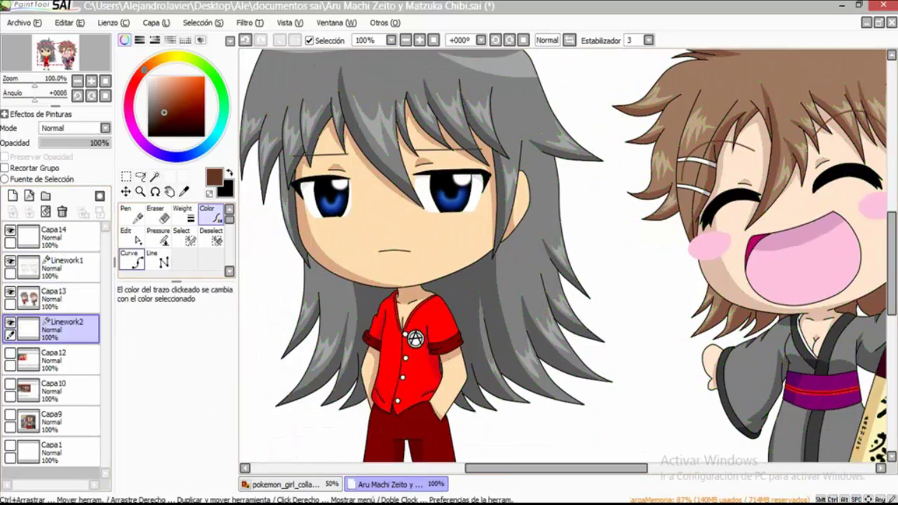
click(131, 259)
scroll(364, 110, up, 1)
scroll(421, 301, up, 1)
alt+click(421, 309)
- Trace a thick black contour around the lower left hanging locks of the grey hair, down to the arm
click(426, 301)
click(501, 236)
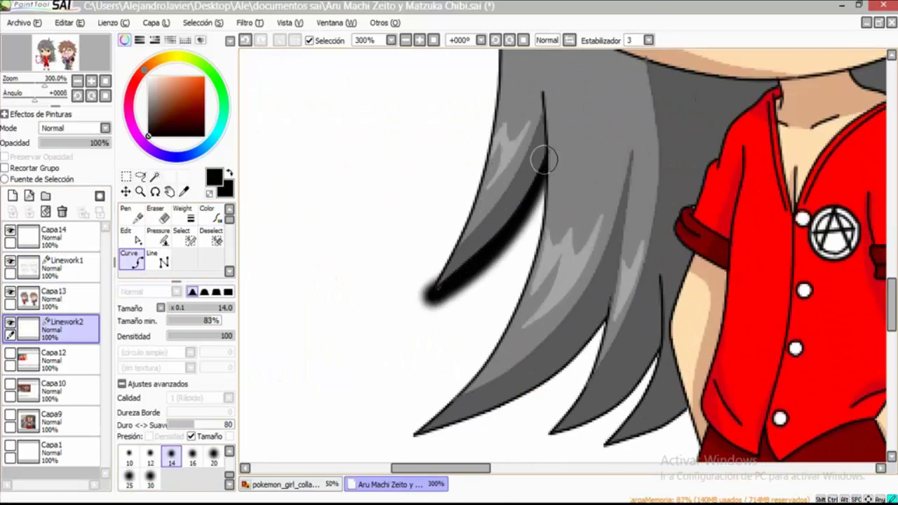
click(494, 289)
click(457, 327)
click(592, 326)
click(649, 338)
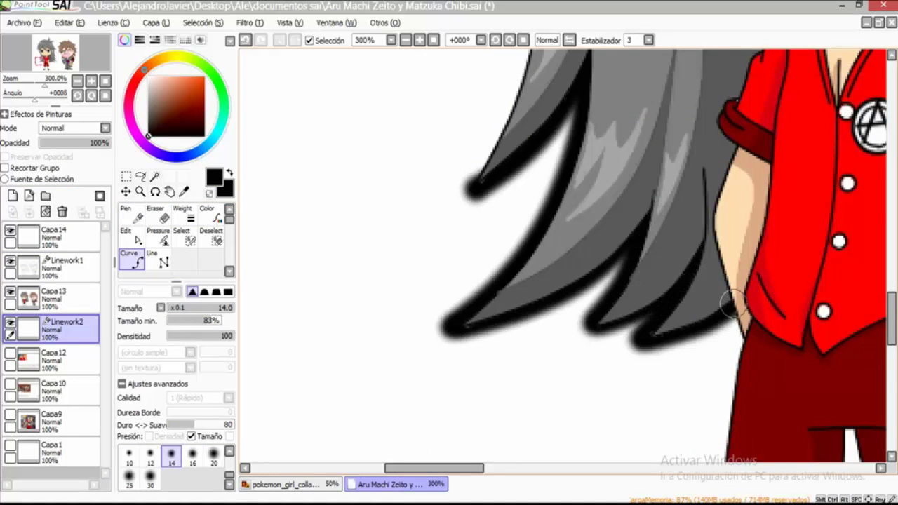
key(Return)
- Trace the thick black contour around the grey-haired character's red trousers, legs and both sandals
scroll(562, 256, down, 3)
scroll(672, 267, down, 4)
click(761, 322)
key(Return)
scroll(702, 232, up, 3)
click(705, 150)
click(759, 305)
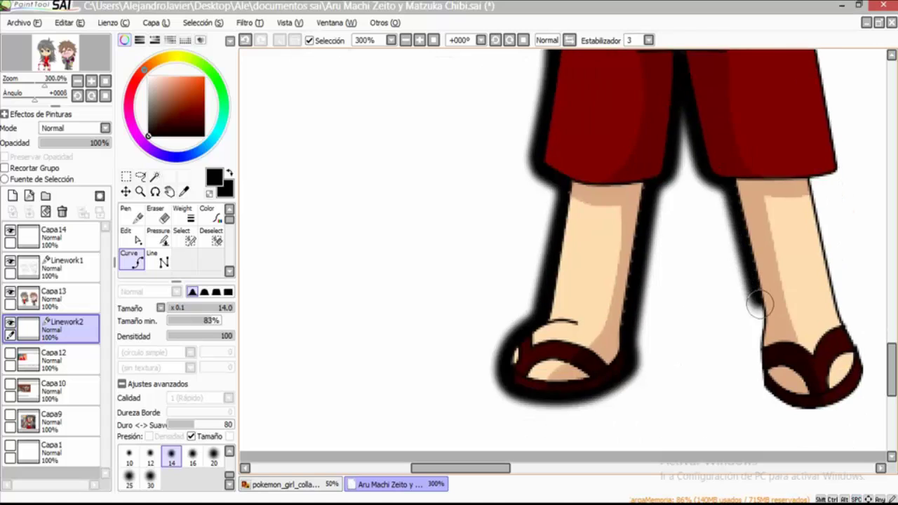
drag(864, 377, 640, 320)
- Trace the thick black contour along the grey hair's right-hand hanging locks, from the arm up past the outermost tips
scroll(613, 234, up, 10)
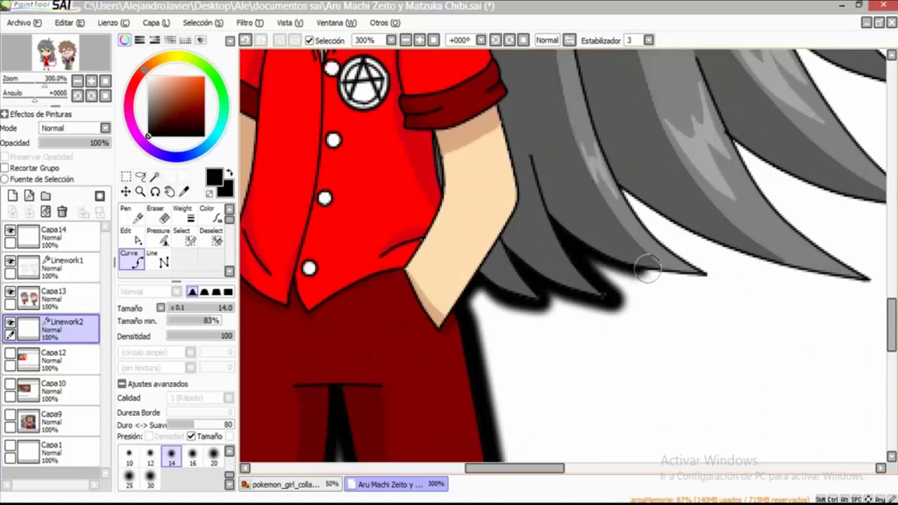
scroll(601, 180, up, 2)
scroll(601, 181, right, 5)
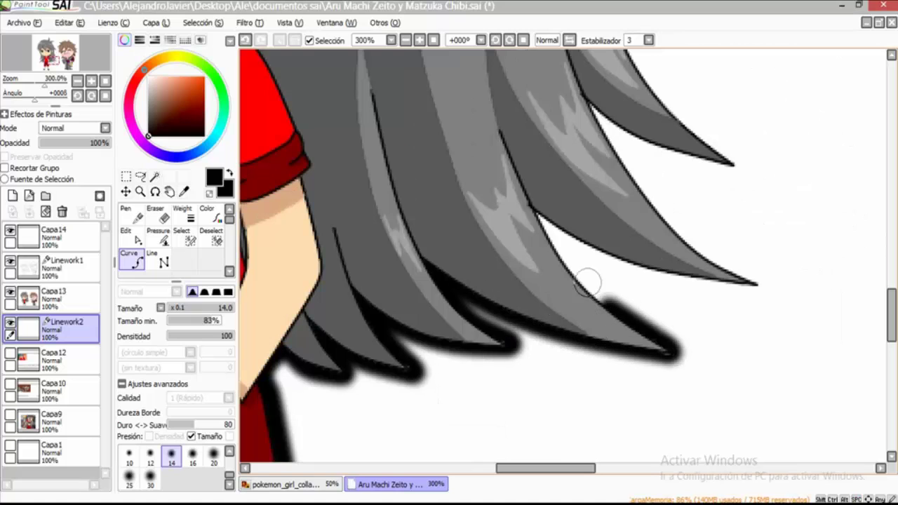
scroll(711, 311, up, 3)
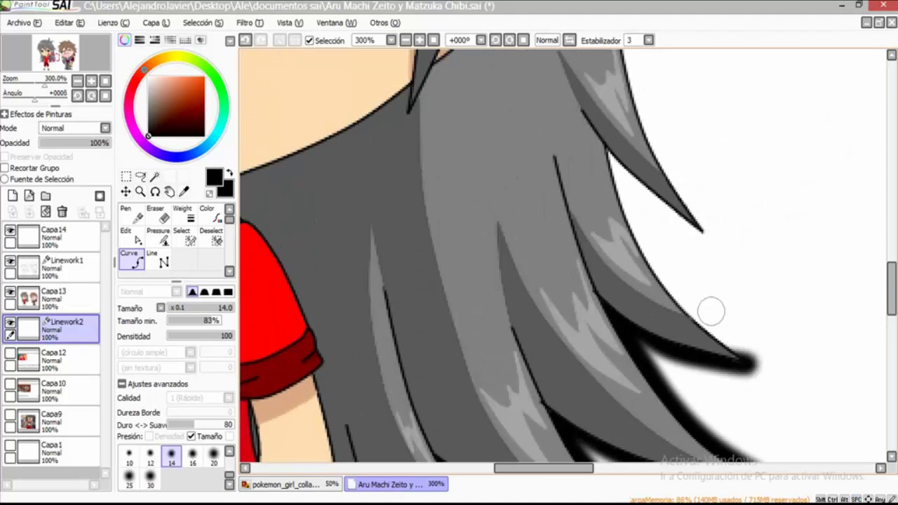
scroll(649, 196, up, 6)
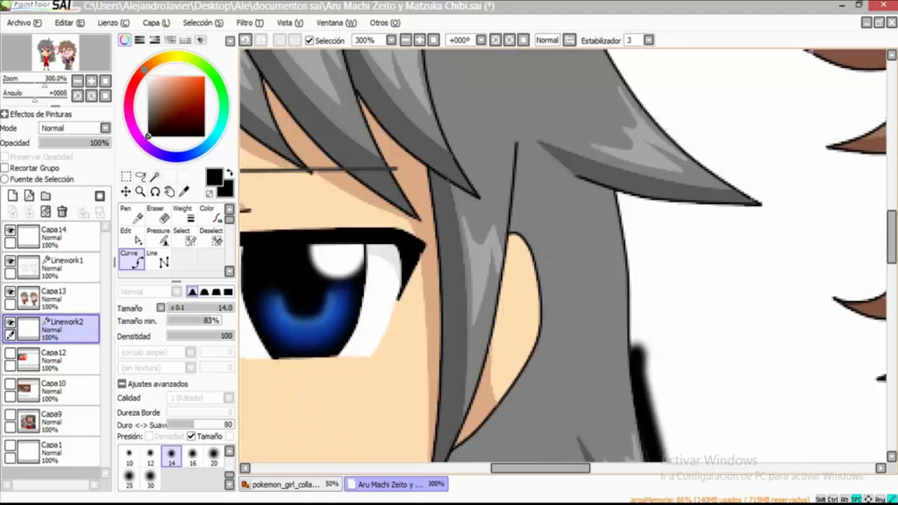
- Outline the right side of the grey-haired head and the two upward hair spikes with the thick black curve
scroll(693, 308, up, 3)
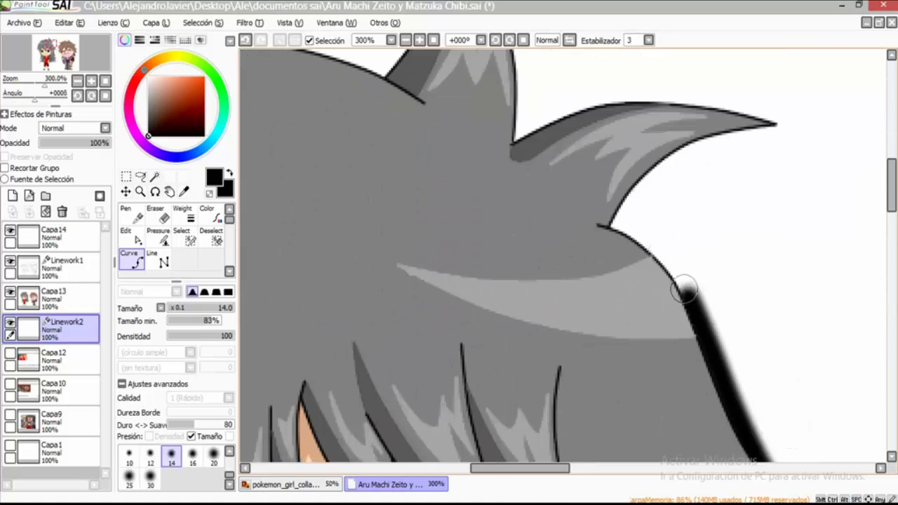
click(778, 124)
scroll(777, 125, up, 2)
scroll(694, 215, up, 2)
click(589, 395)
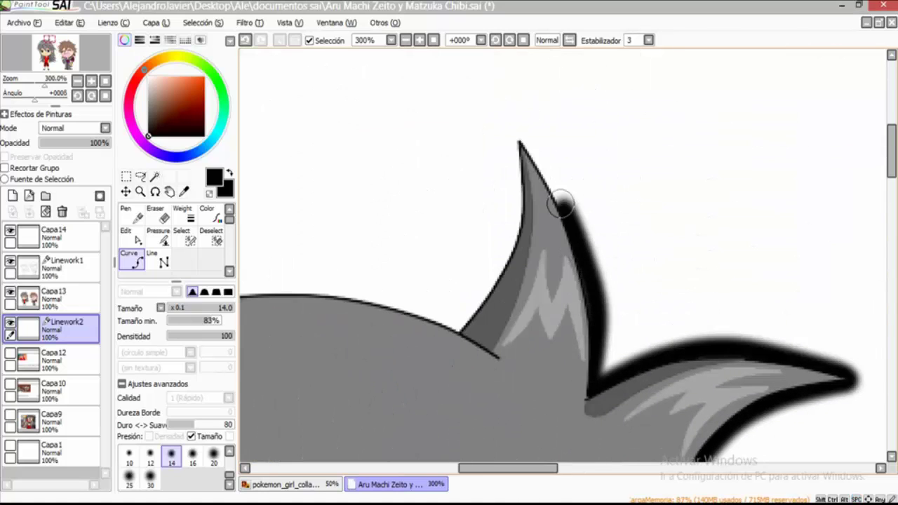
click(518, 132)
- Continue the thick black contour over the crown of the grey hair and down the left side of the head
scroll(502, 257, left, 4)
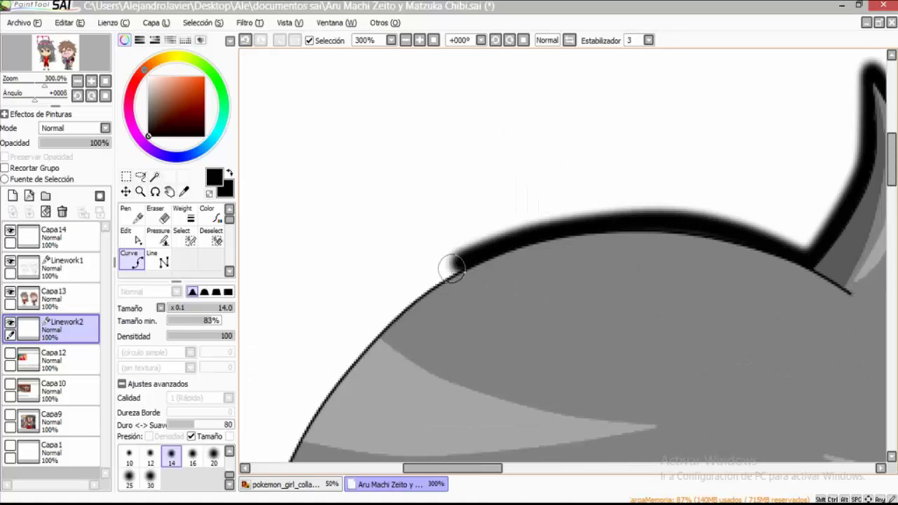
scroll(445, 256, down, 2)
scroll(445, 255, down, 2)
scroll(493, 160, down, 3)
scroll(493, 160, left, 1)
- Outline the locks left of the grey-haired character's face and close the contour at the lower left hair lock
click(464, 382)
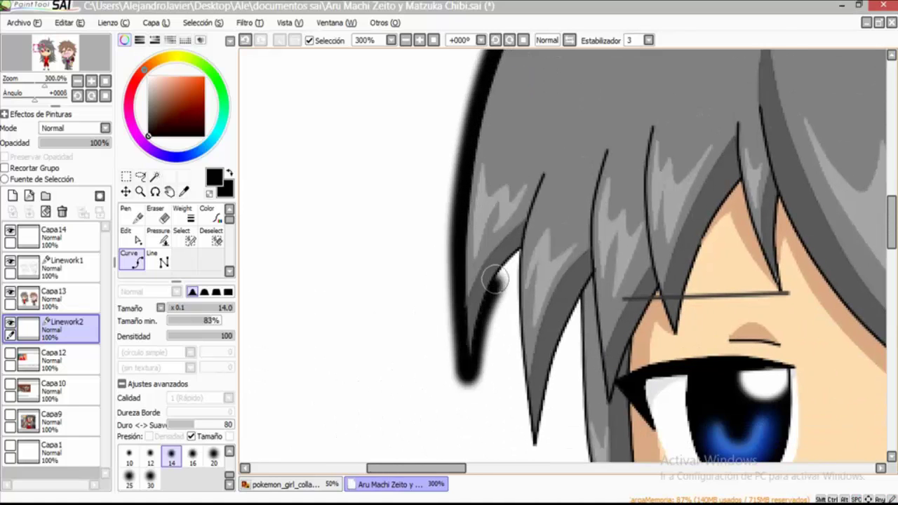
click(508, 272)
click(534, 455)
scroll(579, 295, down, 6)
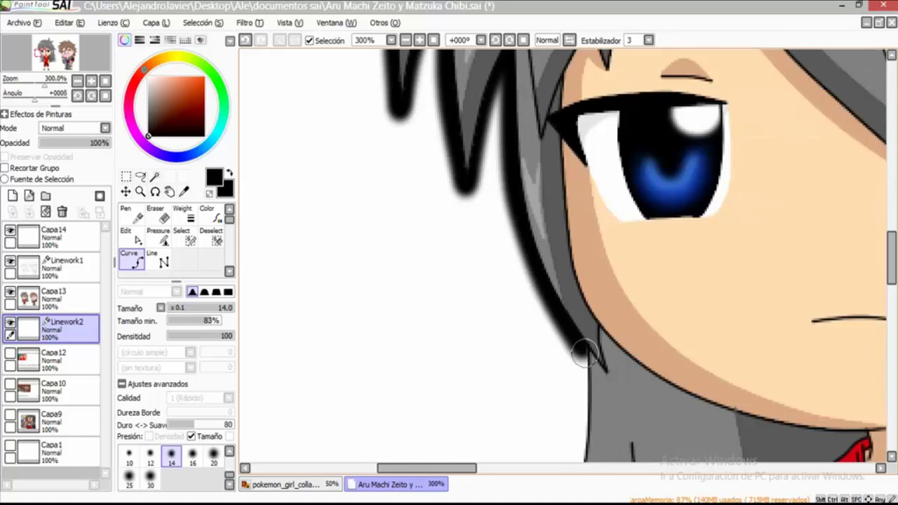
scroll(554, 267, right, 10)
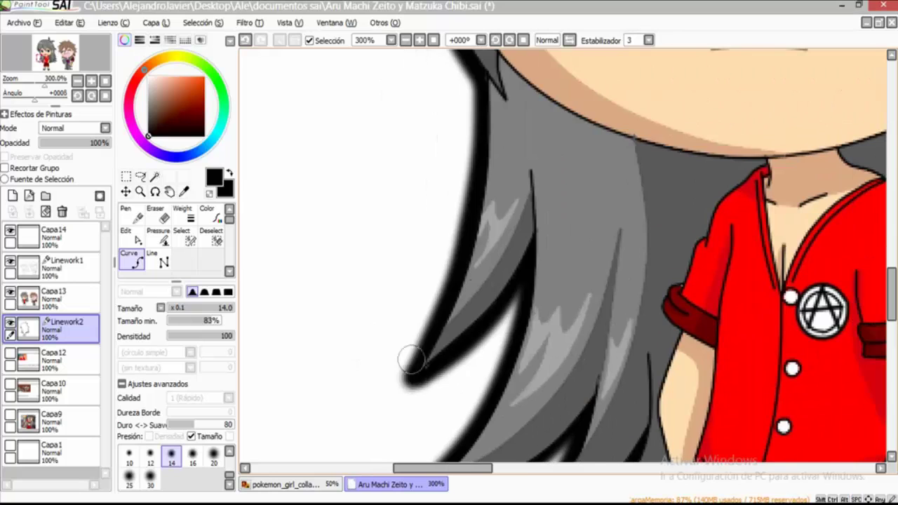
- Outline the brown-haired character's raised hand, wide sleeve, robe and hem with the thick black curve
scroll(379, 289, down, 5)
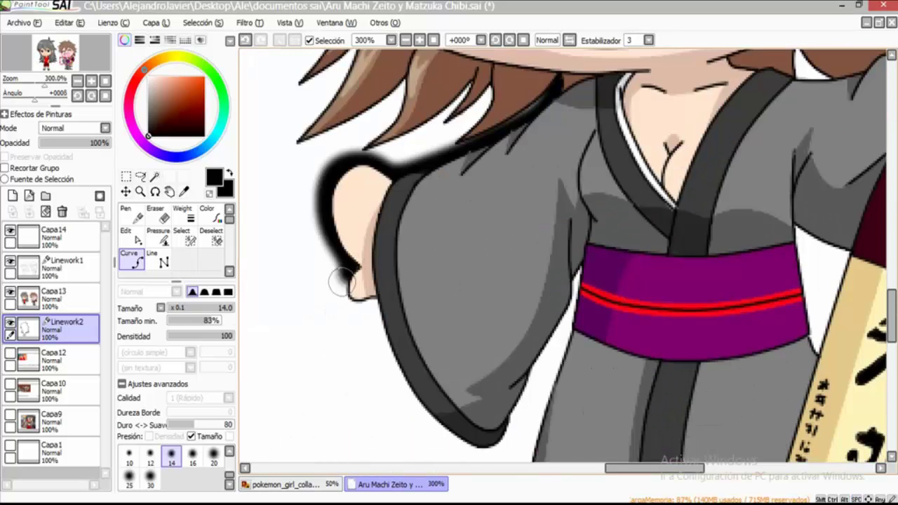
scroll(535, 219, down, 5)
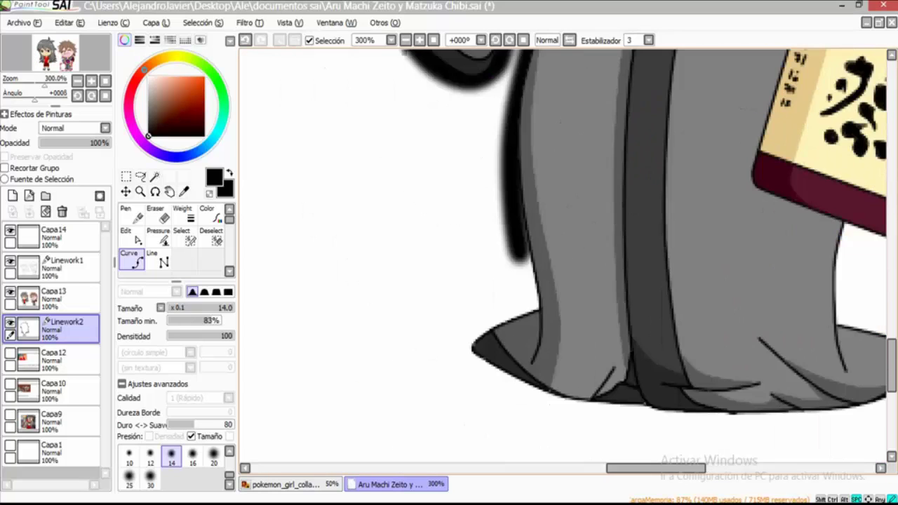
scroll(722, 417, right, 4)
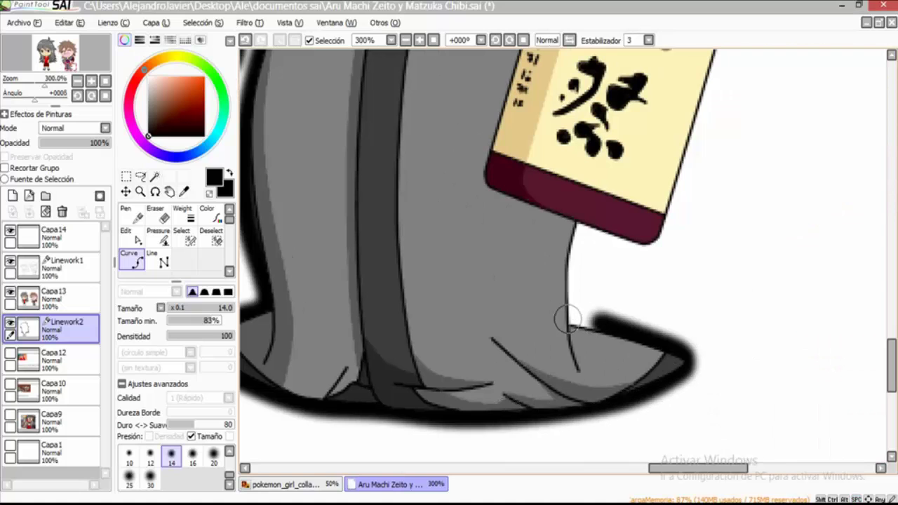
- Trace the thick black contour up the bottle side and around the holding hand, the lock beside it and the liquid drops
scroll(610, 302, up, 8)
scroll(610, 302, right, 3)
scroll(597, 291, up, 3)
scroll(579, 281, right, 1)
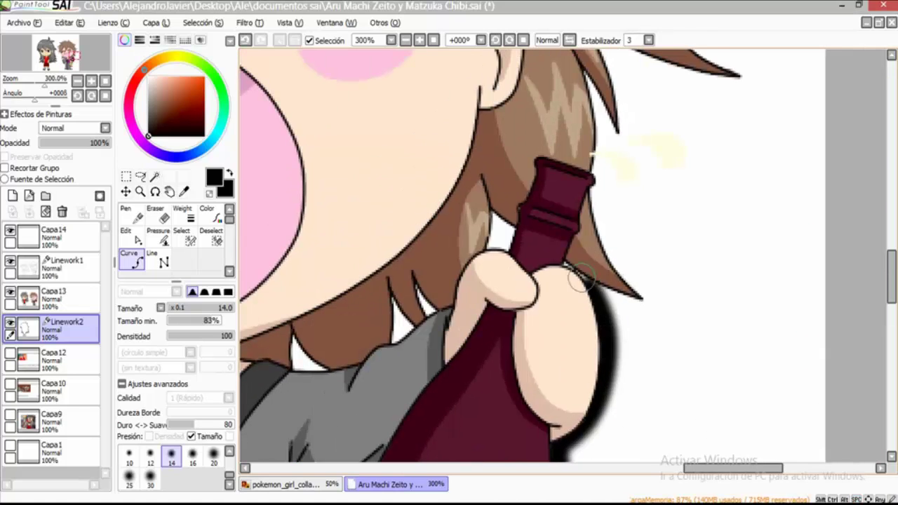
mouse_move(609, 247)
mouse_down()
mouse_move(621, 176)
mouse_move(679, 200)
mouse_move(652, 190)
mouse_up()
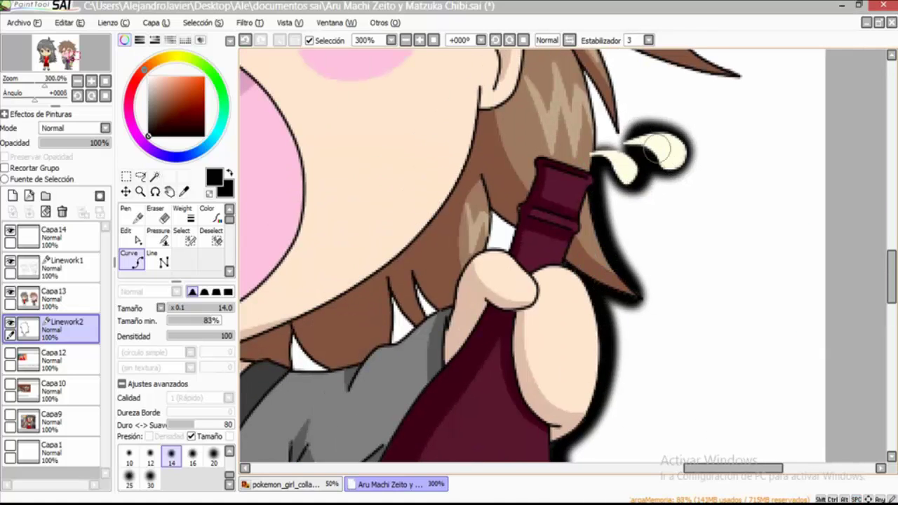
- Outline the brown hair's right-hand locks above the bottle with the thick black curve
scroll(595, 263, up, 3)
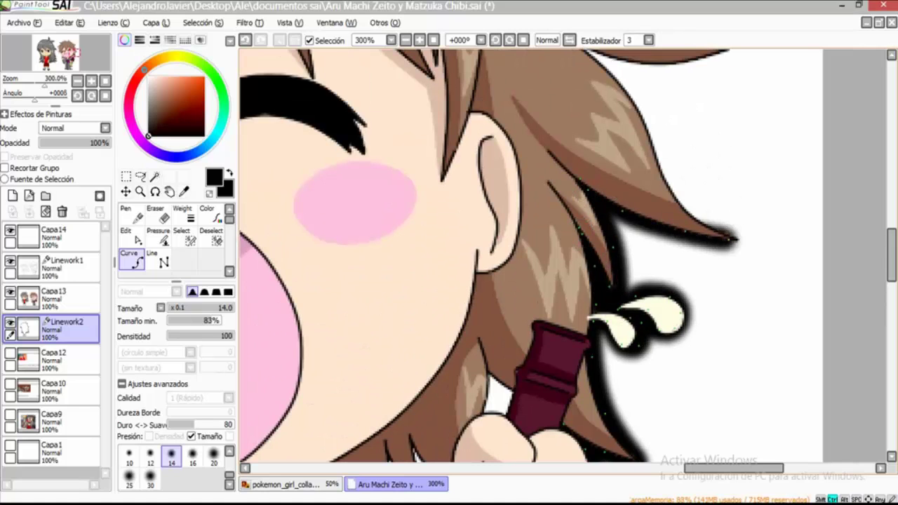
scroll(735, 241, up, 4)
scroll(735, 241, left, 1)
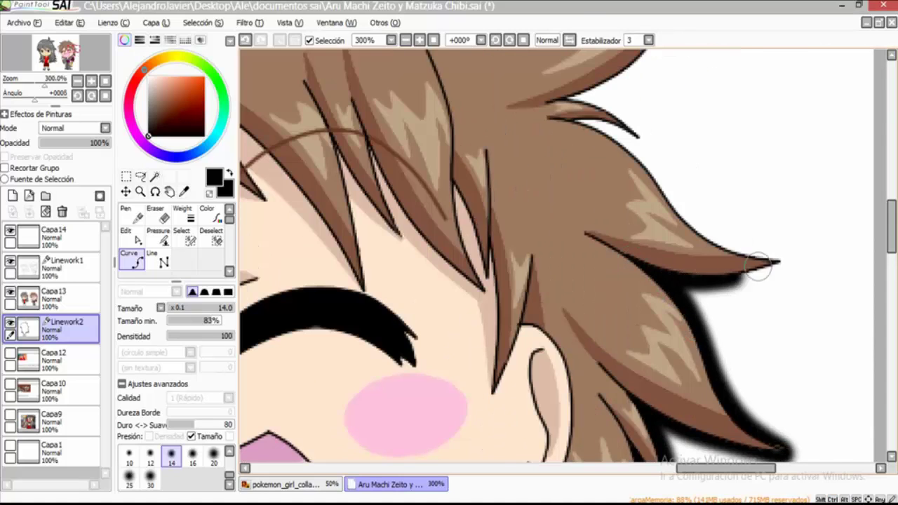
scroll(758, 266, up, 3)
scroll(758, 267, right, 1)
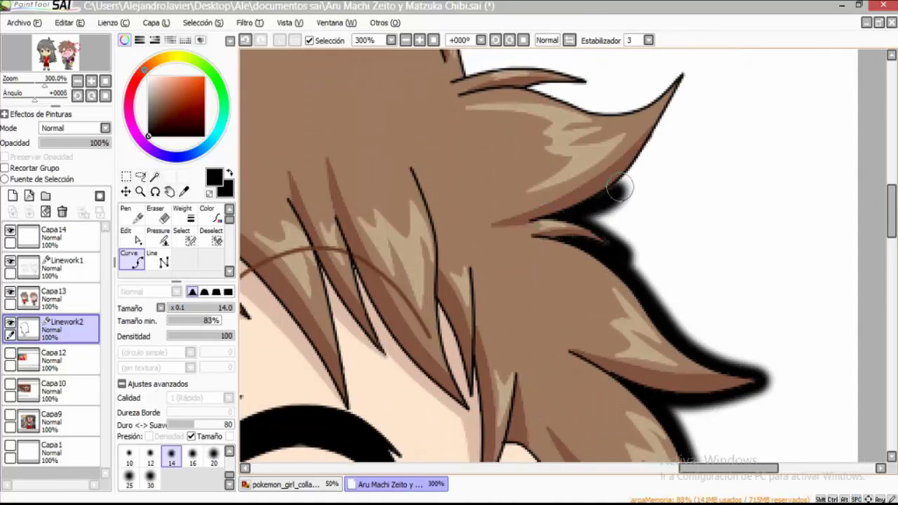
- Outline the large upper right tuft of brown hair and the thin strand above it
click(664, 125)
click(681, 74)
scroll(681, 75, up, 3)
click(640, 237)
click(603, 244)
click(553, 230)
click(522, 218)
click(553, 211)
click(583, 212)
click(524, 196)
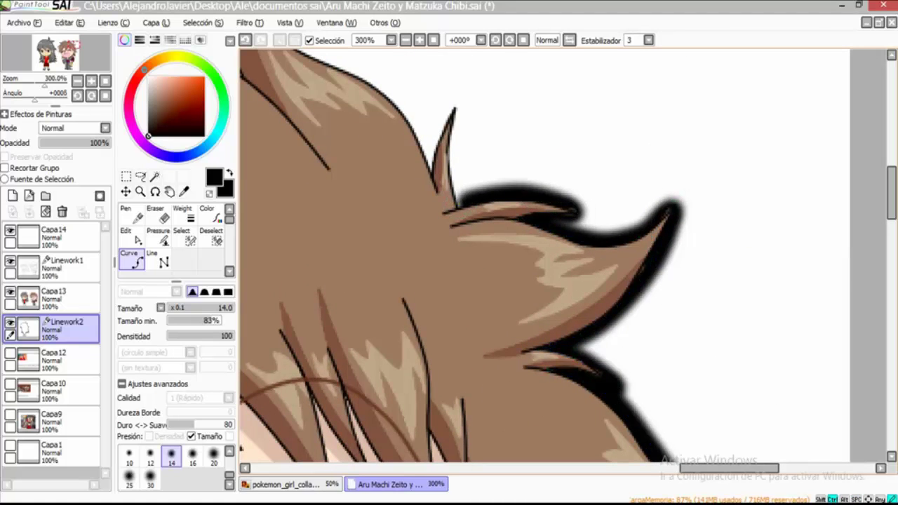
- Trace the thick black contour around the spikes along the top of the brown hair
double_click(458, 205)
scroll(536, 260, up, 3)
scroll(535, 261, left, 2)
drag(514, 243, 345, 121)
scroll(421, 175, up, 2)
scroll(421, 176, left, 2)
mouse_move(421, 175)
mouse_down()
mouse_move(434, 249)
mouse_move(473, 340)
mouse_up()
scroll(473, 339, left, 4)
scroll(473, 340, up, 1)
drag(653, 363, 567, 363)
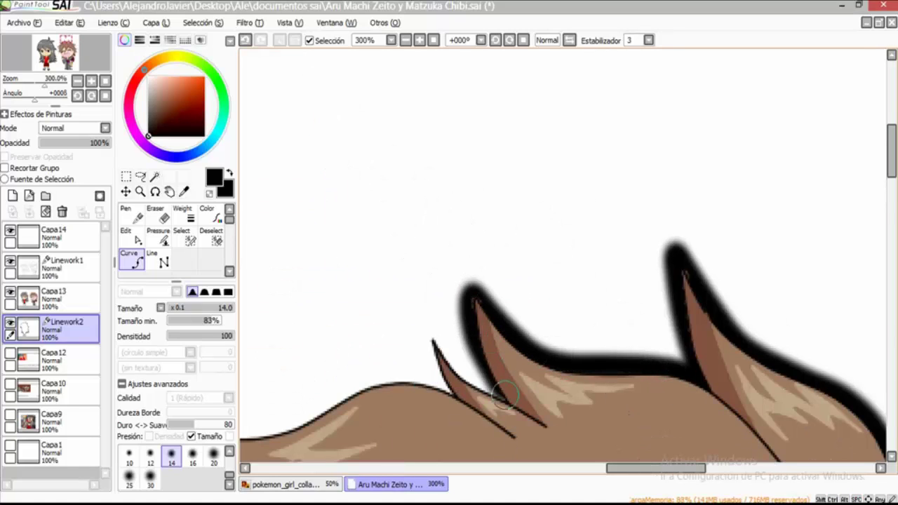
- Outline the small spike, the upper left tuft and the thin strand of the brown hair, continuing towards the next lock
scroll(567, 205, down, 2)
scroll(567, 205, left, 2)
scroll(512, 240, down, 2)
scroll(512, 240, left, 2)
mouse_move(716, 137)
mouse_down()
mouse_move(618, 157)
mouse_move(534, 219)
mouse_up()
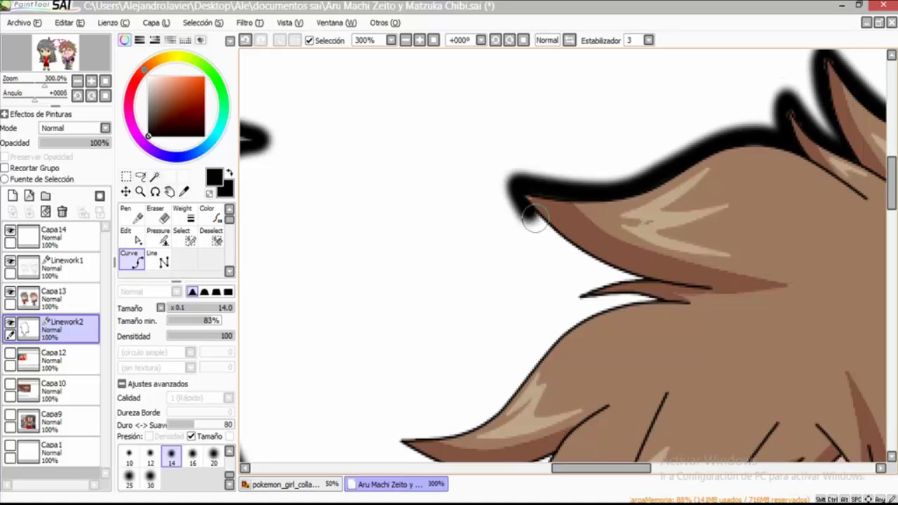
drag(638, 275, 615, 297)
scroll(561, 333, down, 2)
scroll(561, 334, left, 2)
drag(627, 244, 554, 335)
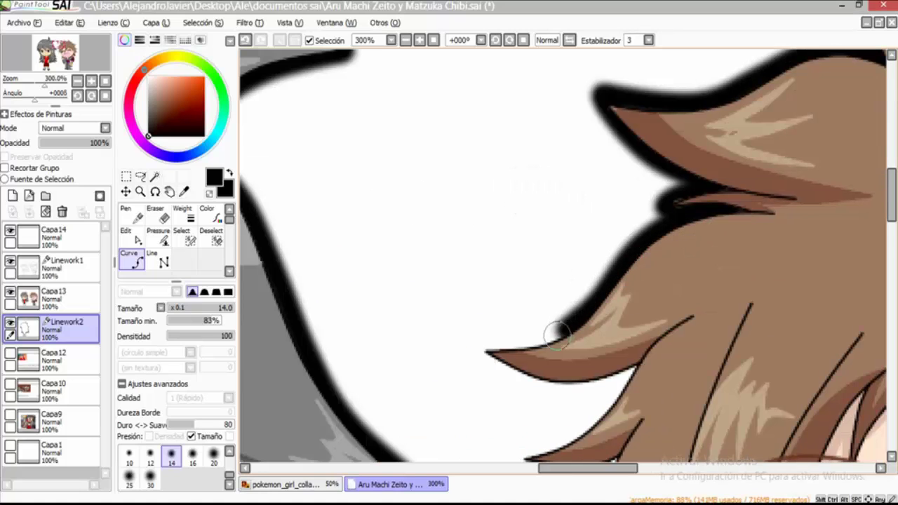
- Trace the thick black contour around the pointed locks on the left side of the brown hair beside the hair clips
scroll(554, 390, down, 1)
scroll(554, 390, left, 2)
mouse_move(684, 197)
mouse_down()
mouse_move(587, 262)
mouse_move(663, 302)
mouse_move(666, 386)
mouse_up()
scroll(667, 269, down, 3)
mouse_move(667, 267)
mouse_down()
mouse_move(608, 280)
mouse_move(647, 305)
mouse_up()
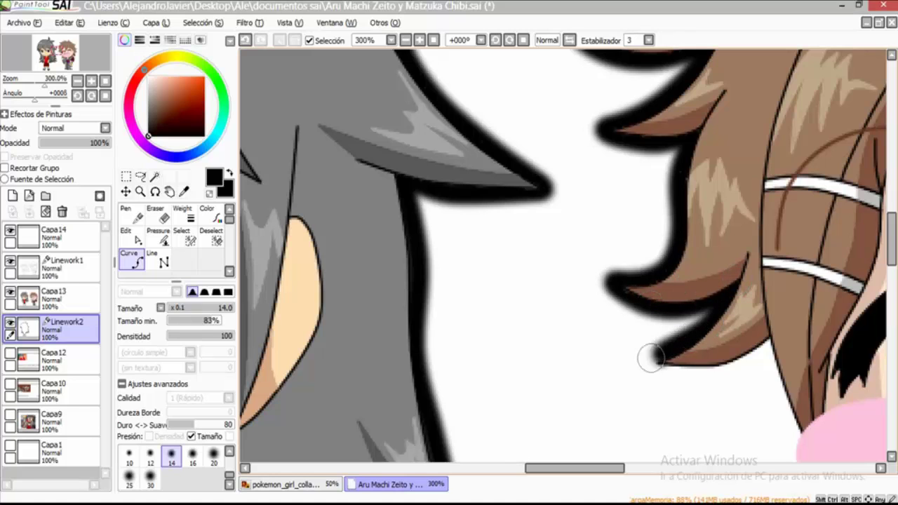
- Outline the brown-haired character's left cheek and the lower left hair locks, joining the contour at the shoulder
scroll(769, 336, down, 3)
scroll(770, 337, right, 2)
drag(569, 212, 607, 284)
scroll(631, 336, down, 3)
scroll(631, 336, right, 2)
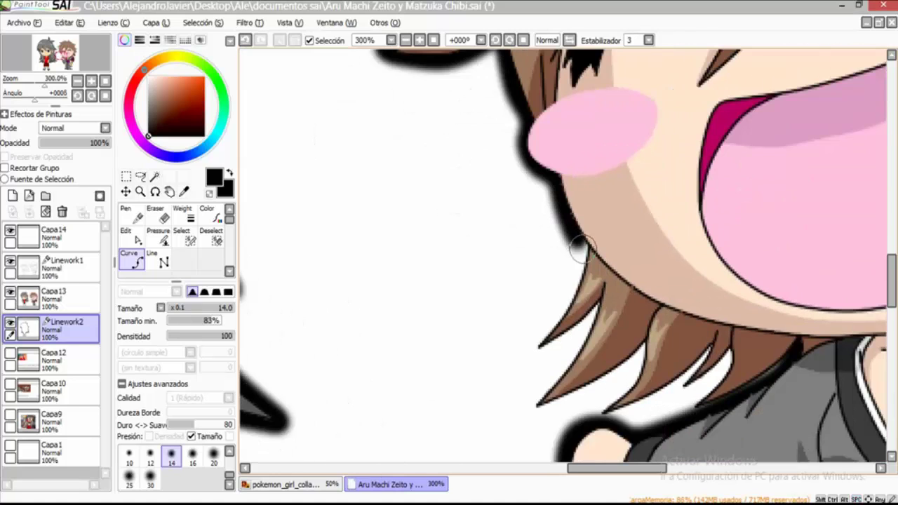
mouse_move(568, 361)
mouse_down()
mouse_move(646, 338)
mouse_move(593, 413)
mouse_move(682, 385)
mouse_move(732, 345)
mouse_move(689, 410)
mouse_move(787, 348)
mouse_up()
- Fill the gaps between the brown locks beneath the chin, above the robe's right shoulder, with black curves
scroll(788, 350, down, 4)
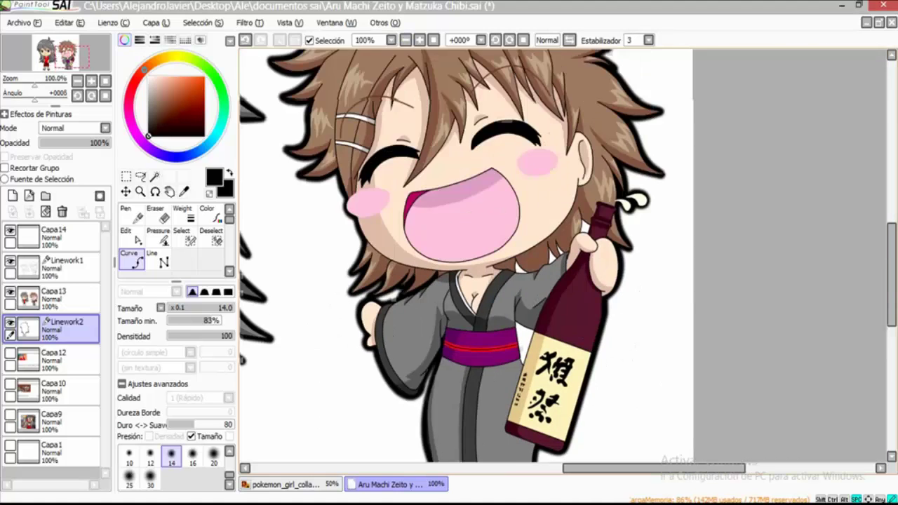
scroll(407, 347, up, 5)
drag(407, 347, 390, 326)
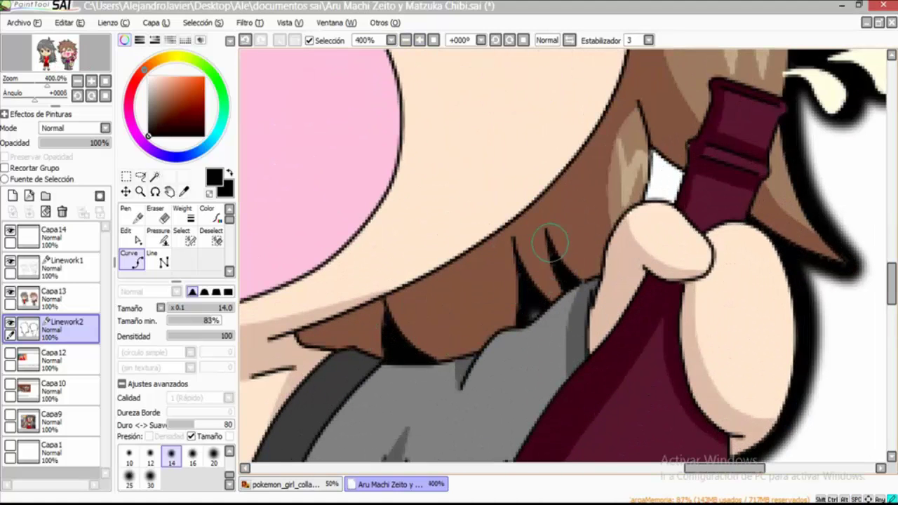
scroll(663, 150, down, 6)
click(182, 214)
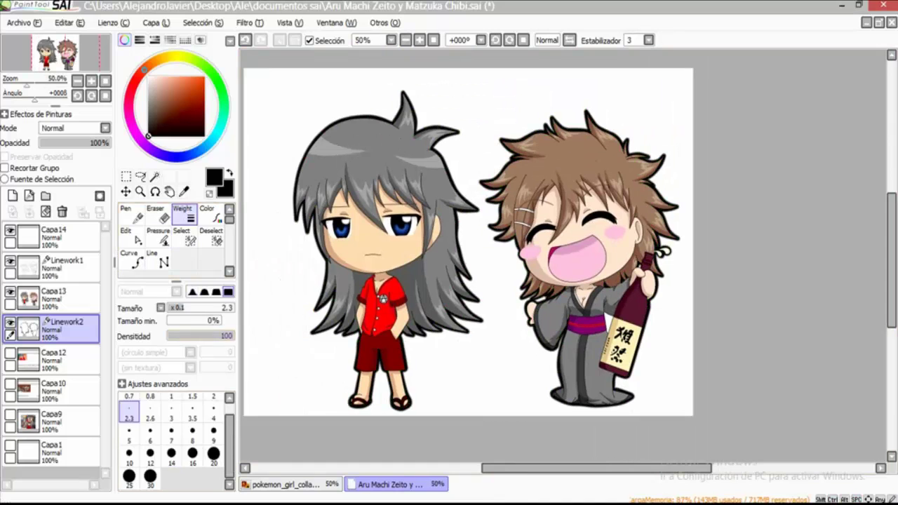
click(131, 260)
scroll(554, 253, up, 2)
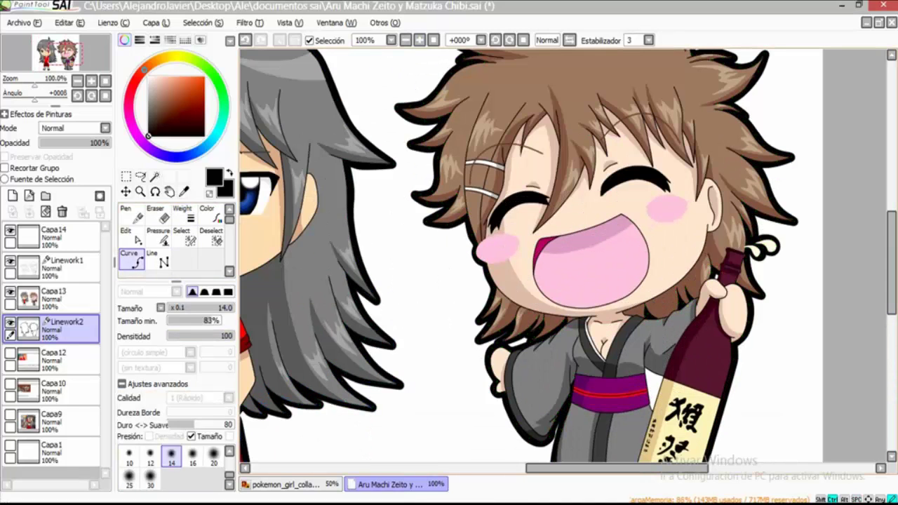